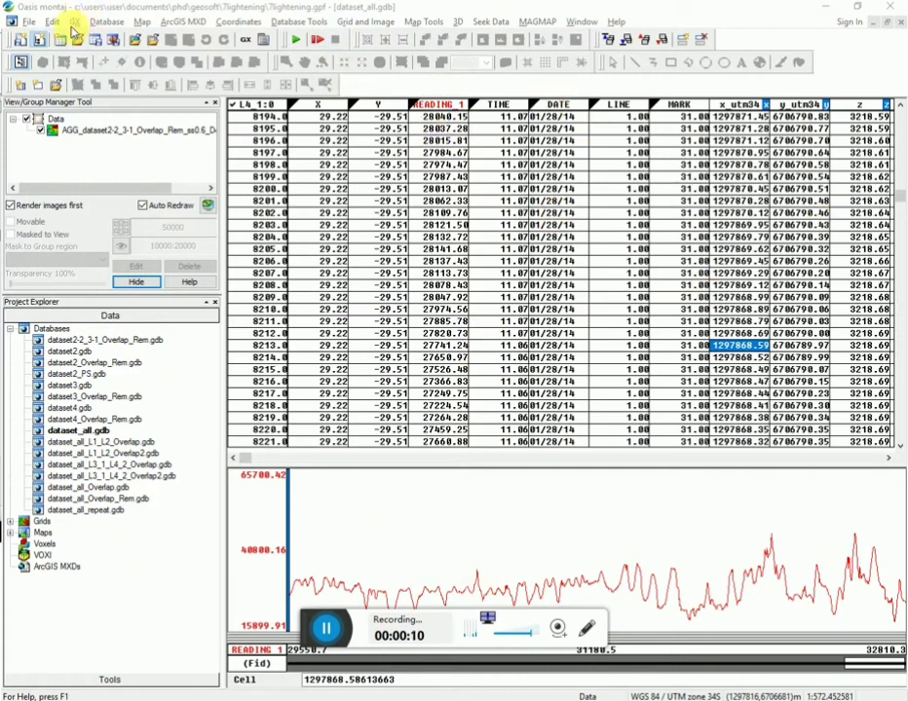
- Load the igrf.omn menu file through GX > Load Menu to add the IGRF menu
click(75, 23)
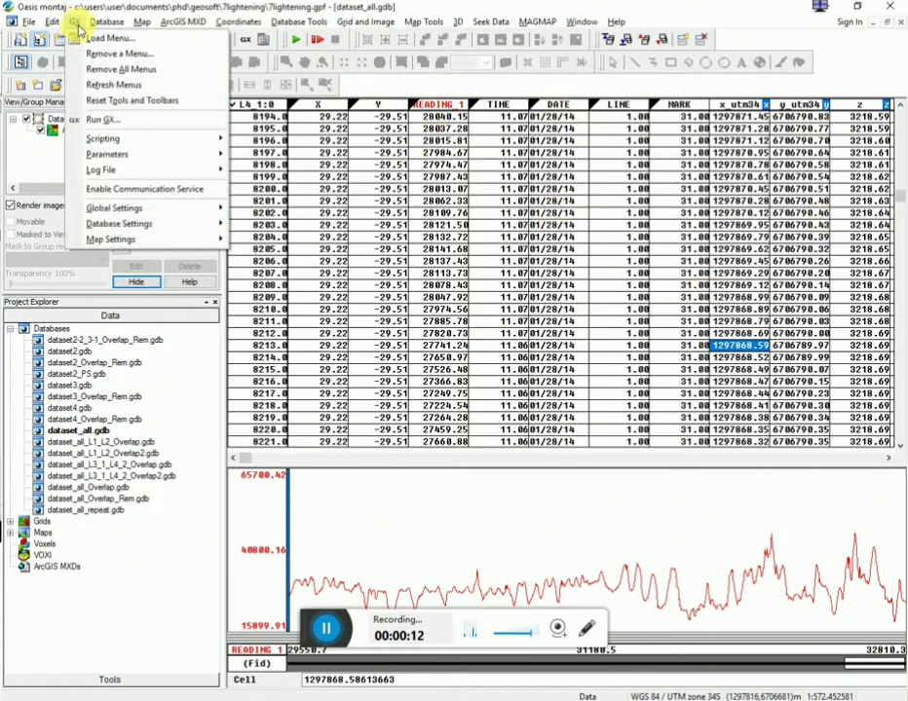
click(101, 37)
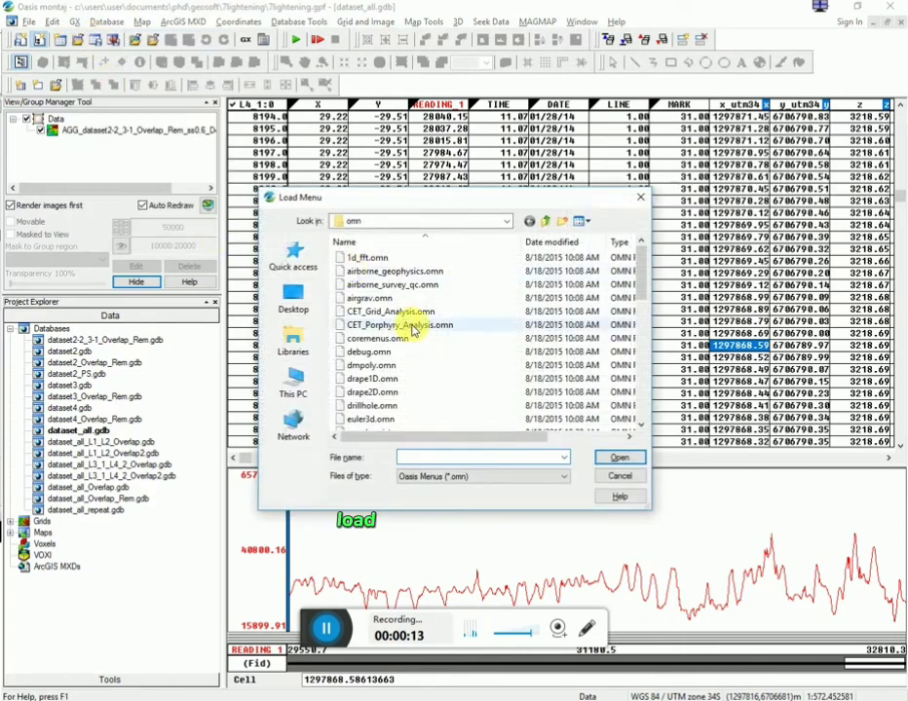
click(413, 327)
scroll(391, 325, down, 5)
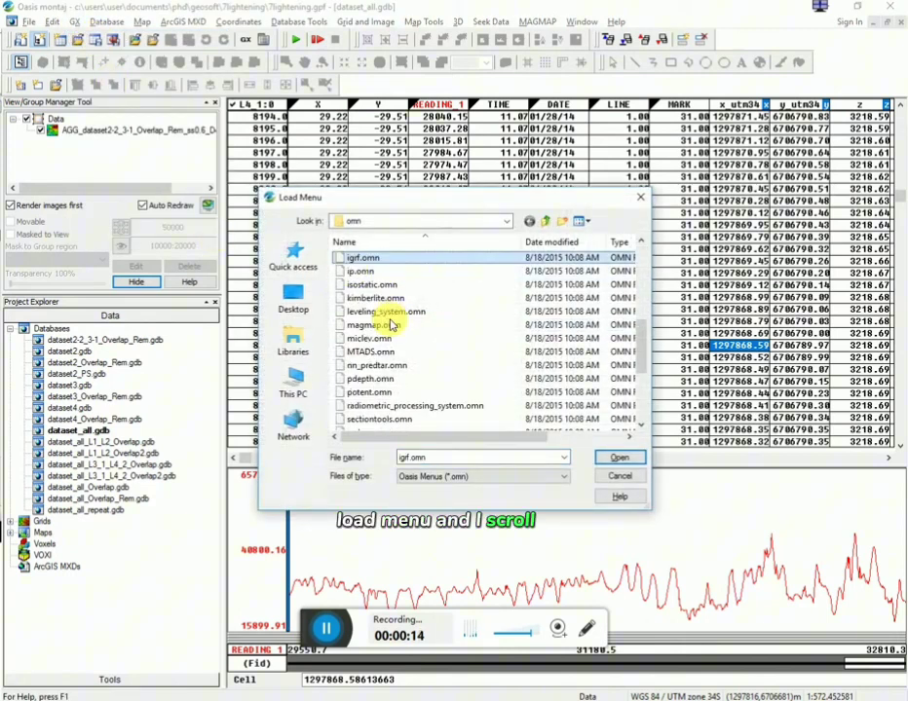
double_click(362, 262)
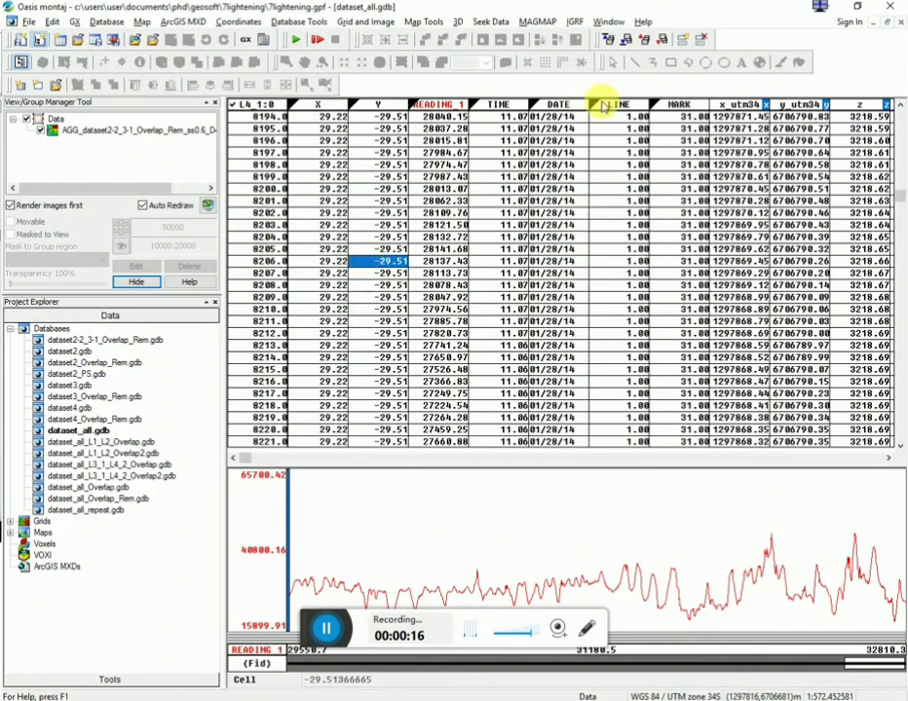
- Open the IGRF Channel dialog and leave the model year set to auto
click(575, 25)
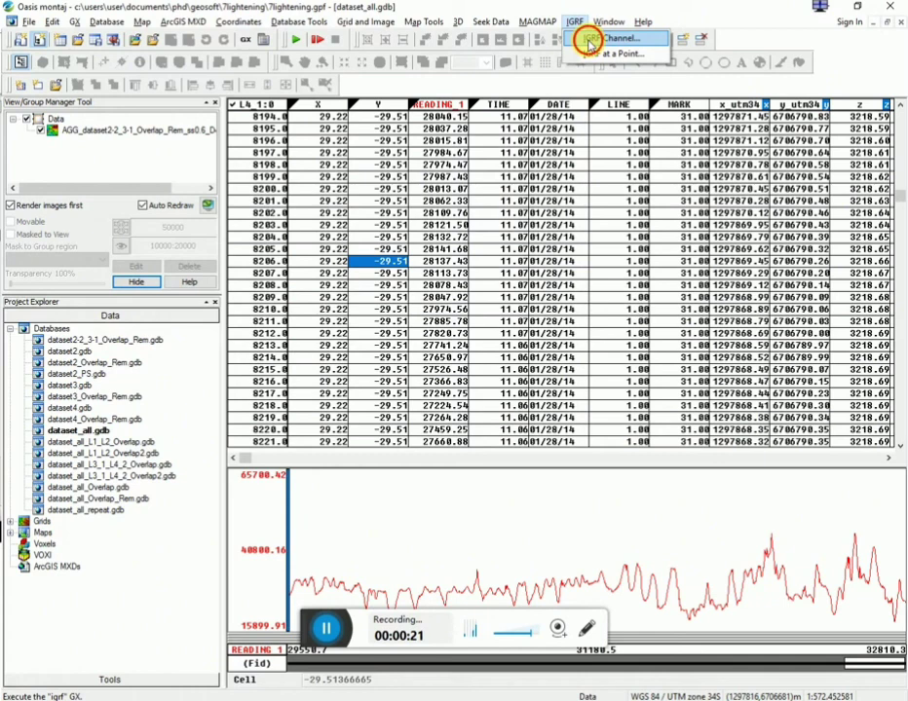
click(589, 41)
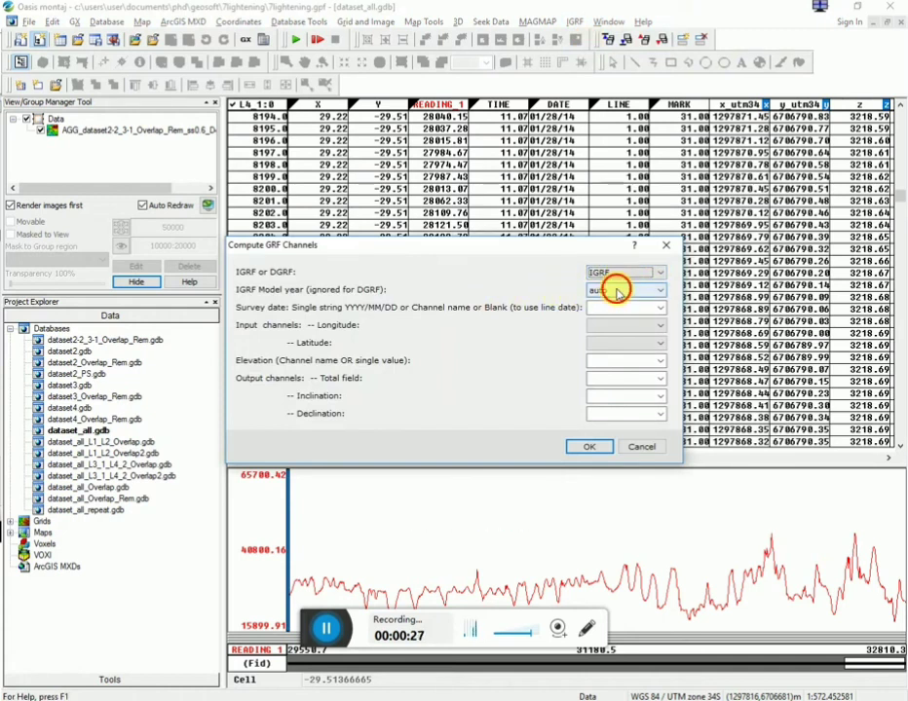
click(616, 293)
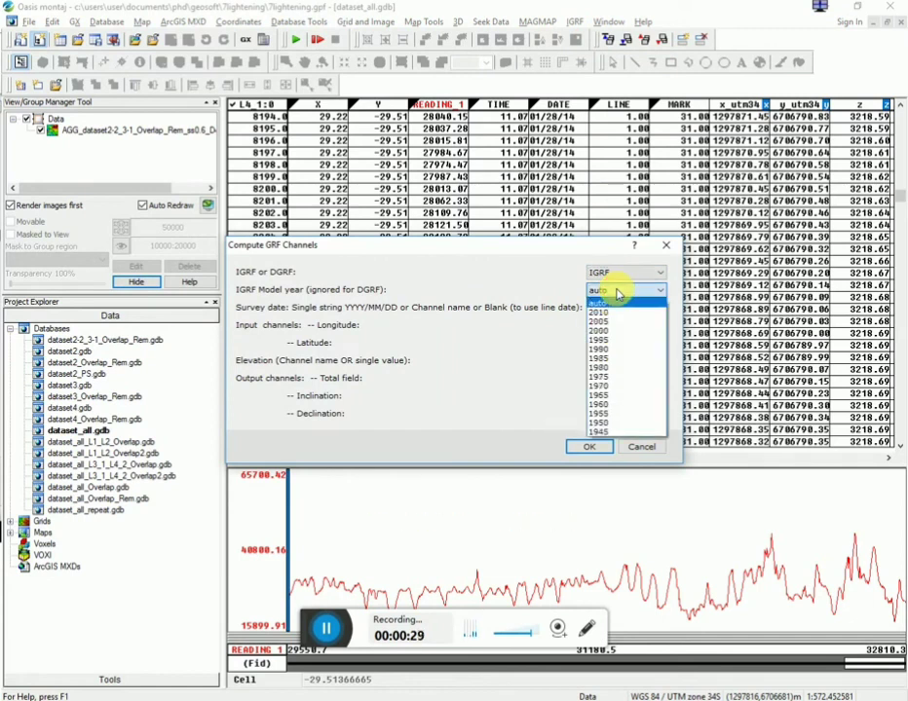
click(617, 293)
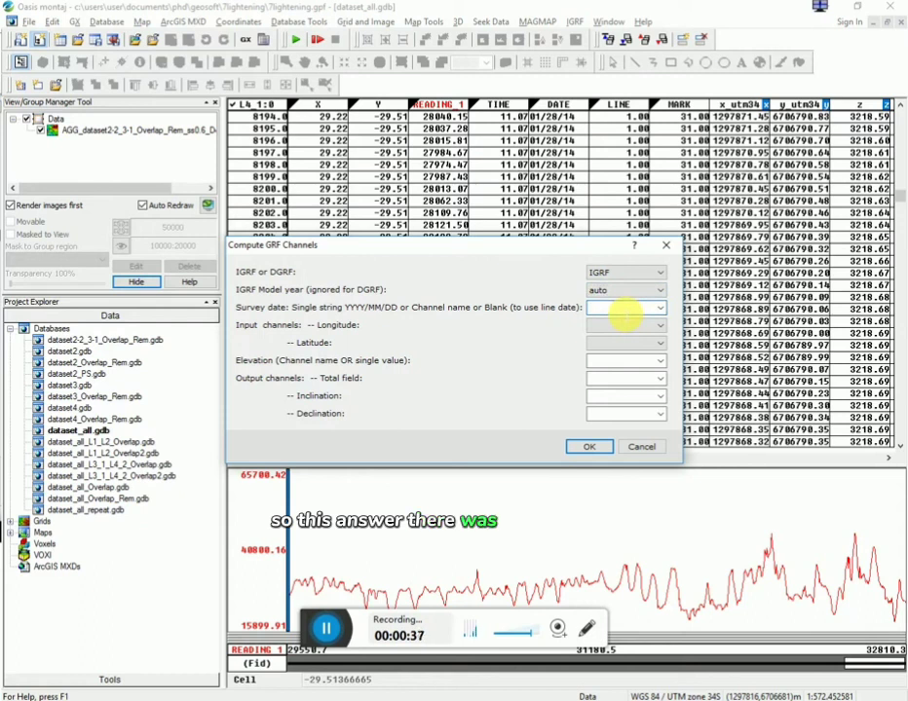
- Enter survey date 2015/03/01 and choose X for longitude and Y for latitude
text(2015)
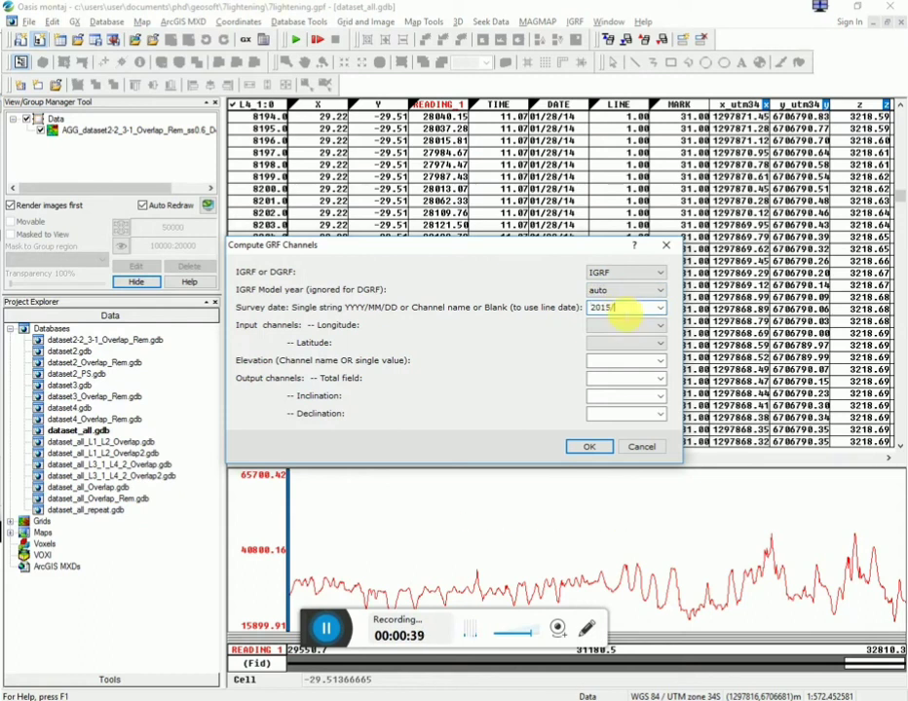
text(/03/01)
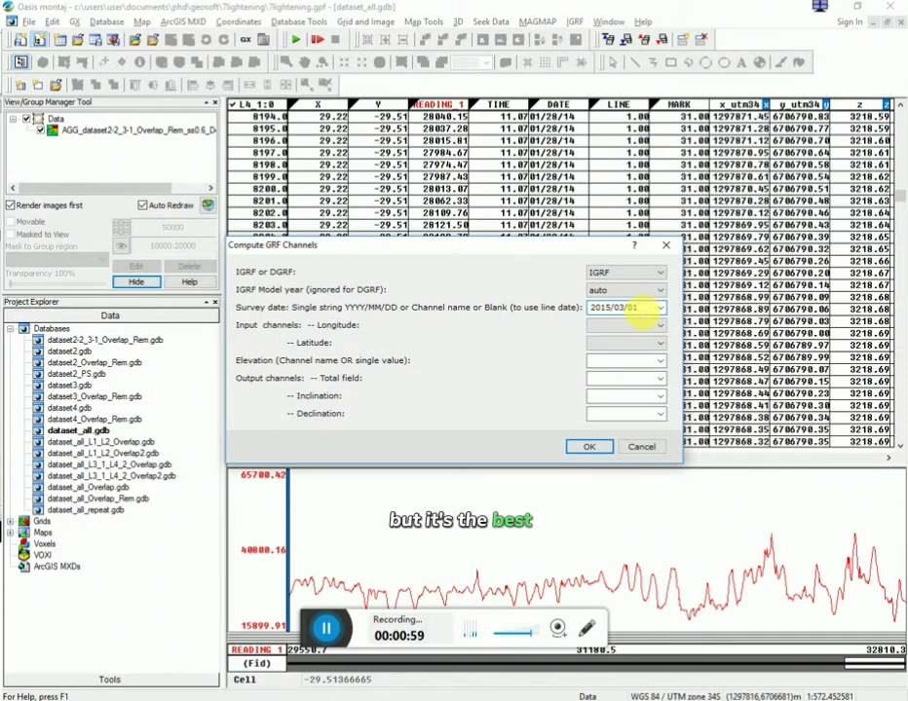
click(662, 329)
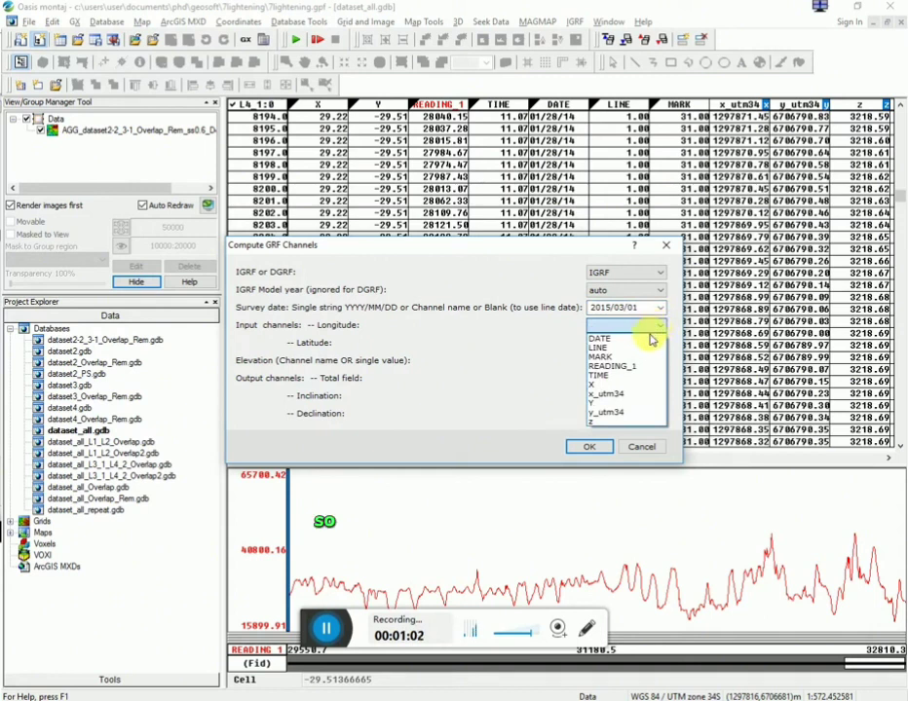
click(628, 385)
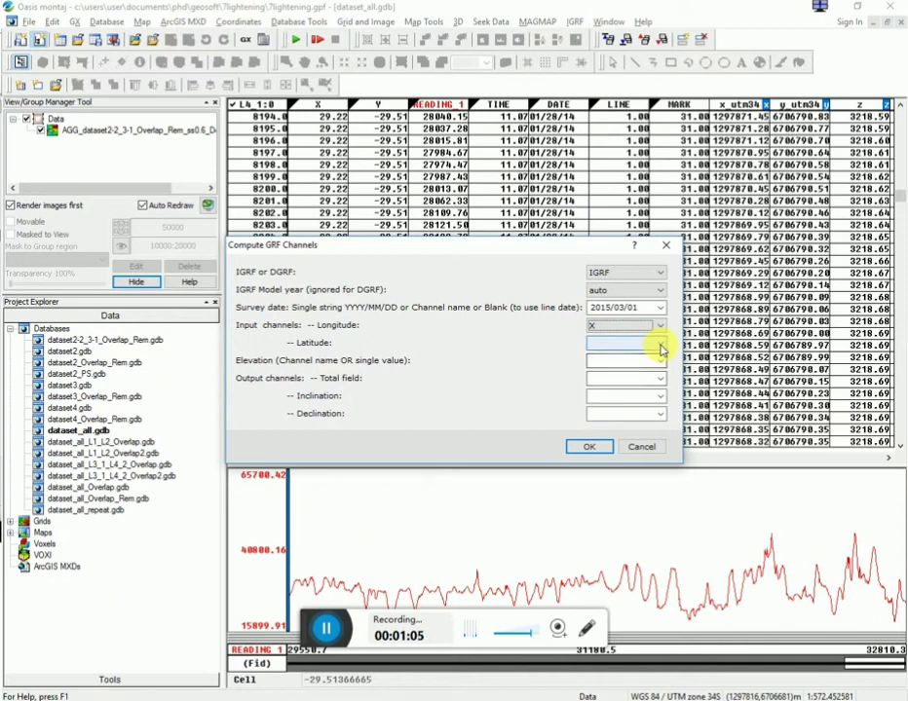
click(660, 347)
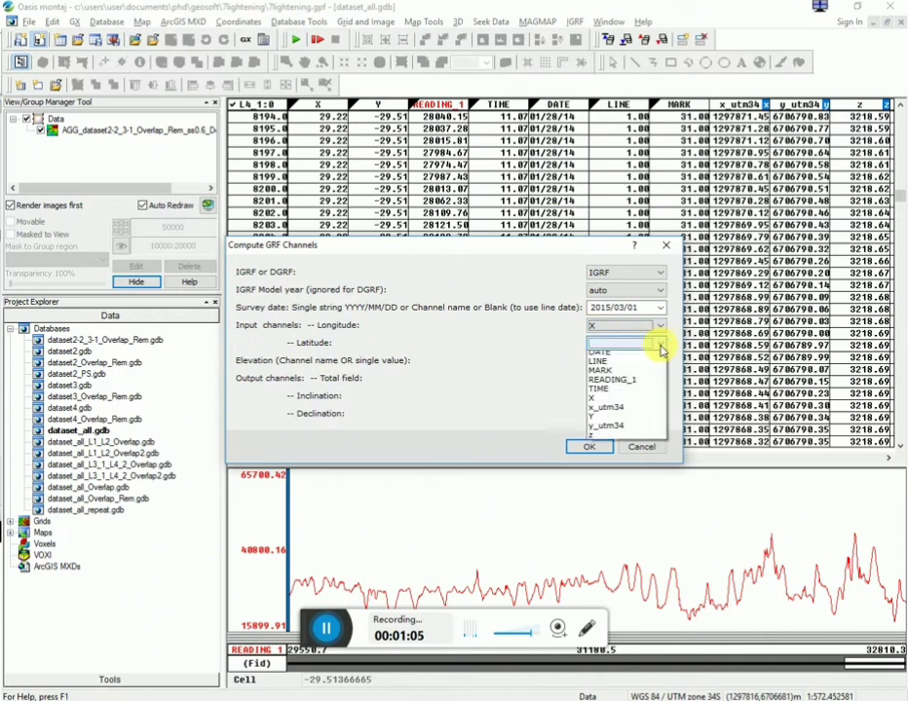
click(630, 422)
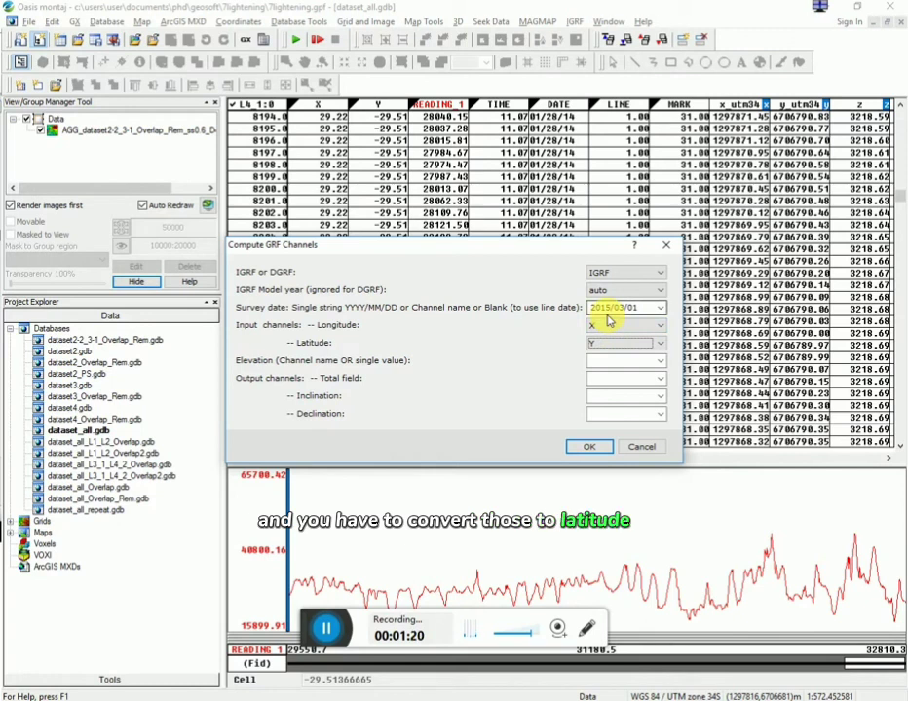
- Select the z channel as the elevation input for IGRF
click(638, 345)
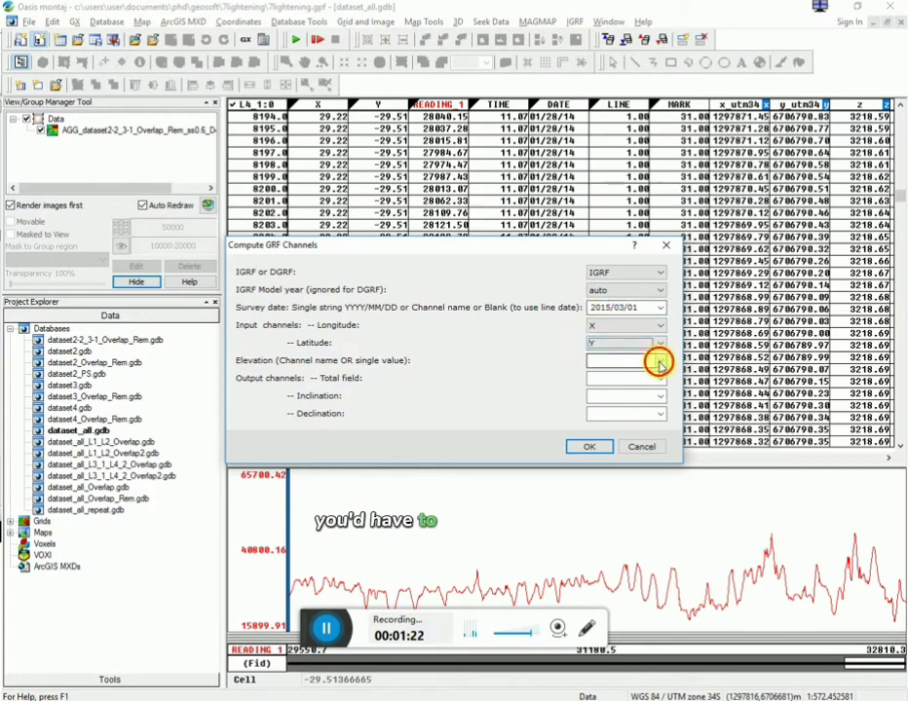
click(659, 365)
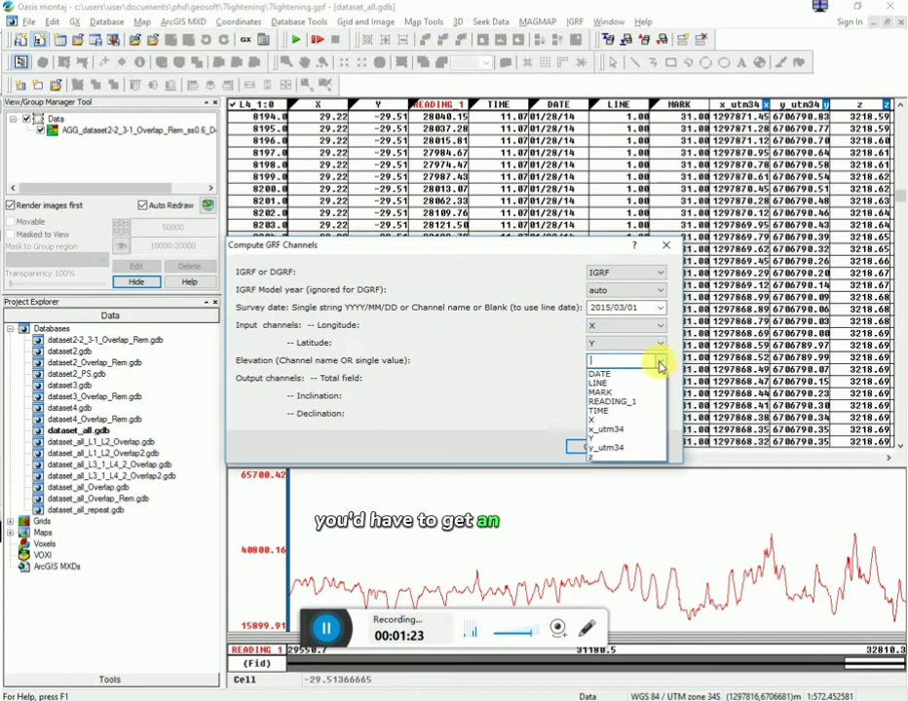
click(621, 458)
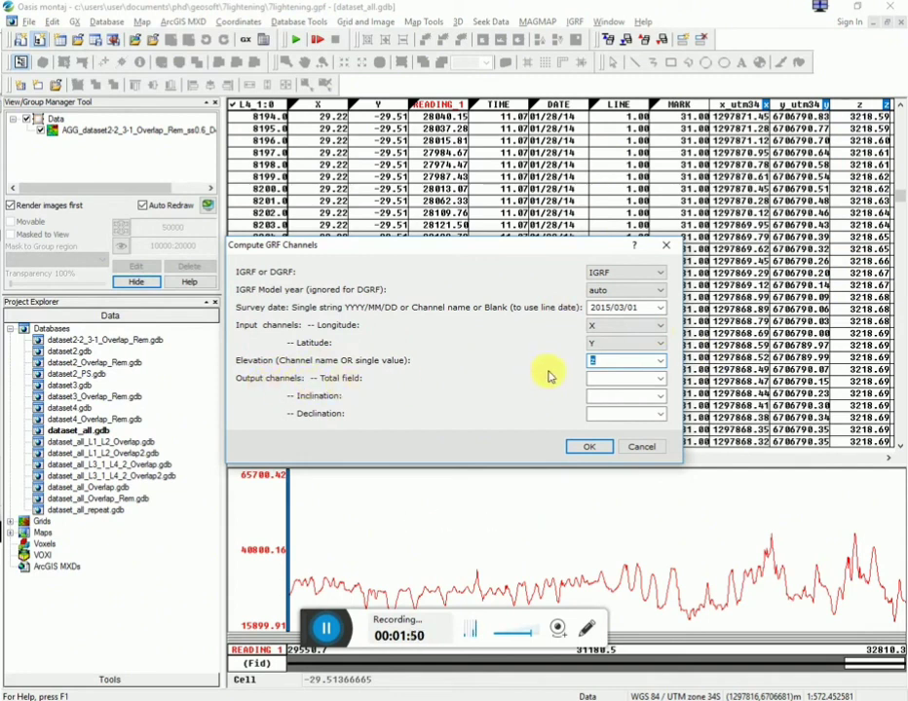
- Name outputs IGRF_TF, IGRF_Inc and IGRF_Dec and run, which reports year 2015 not found
click(604, 379)
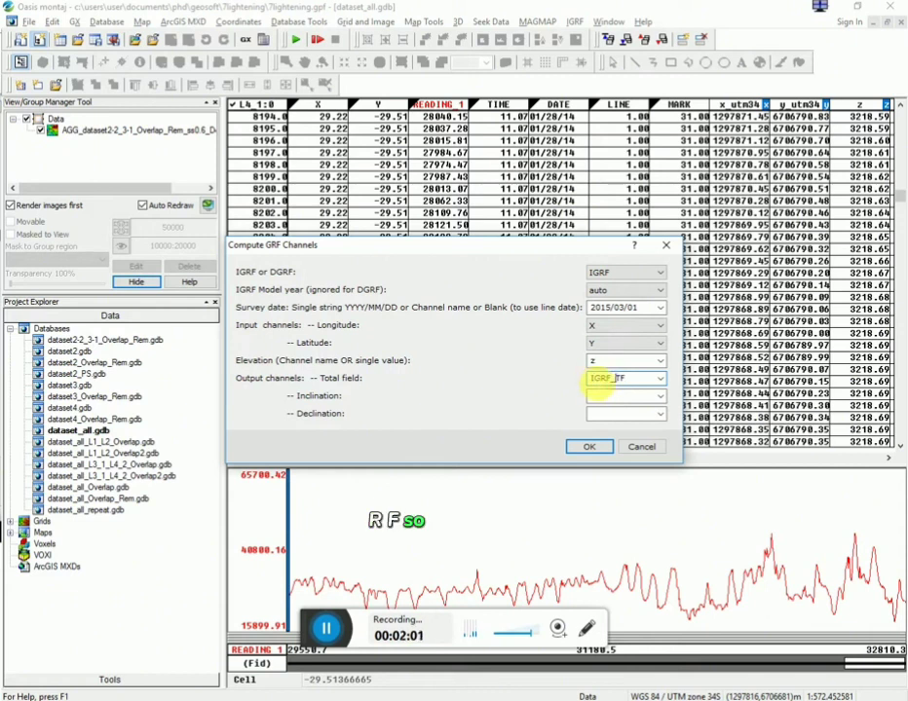
click(612, 396)
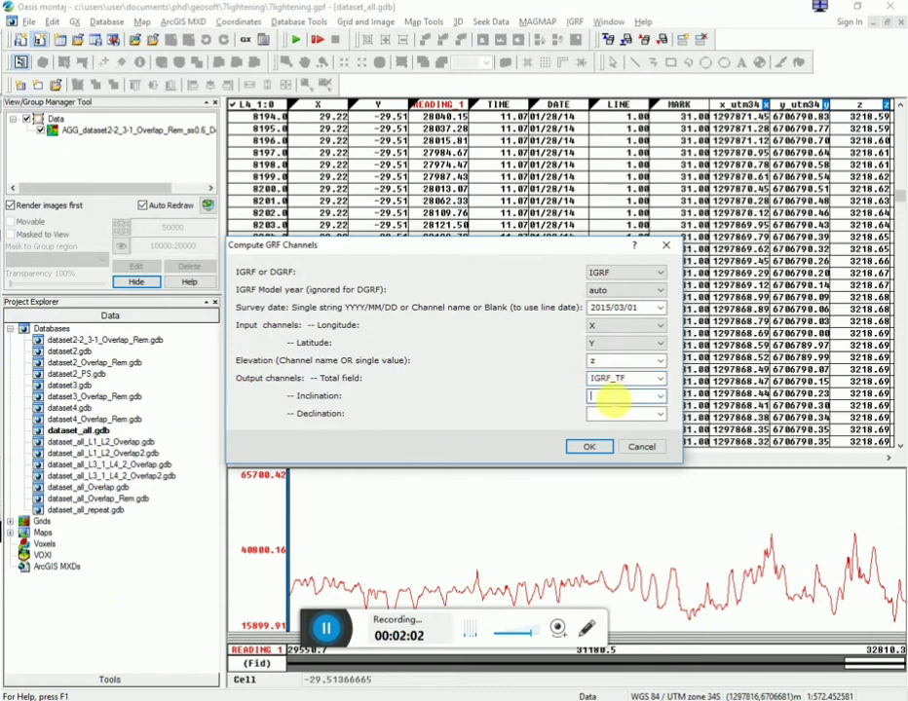
text(IGRF_Inc)
click(611, 413)
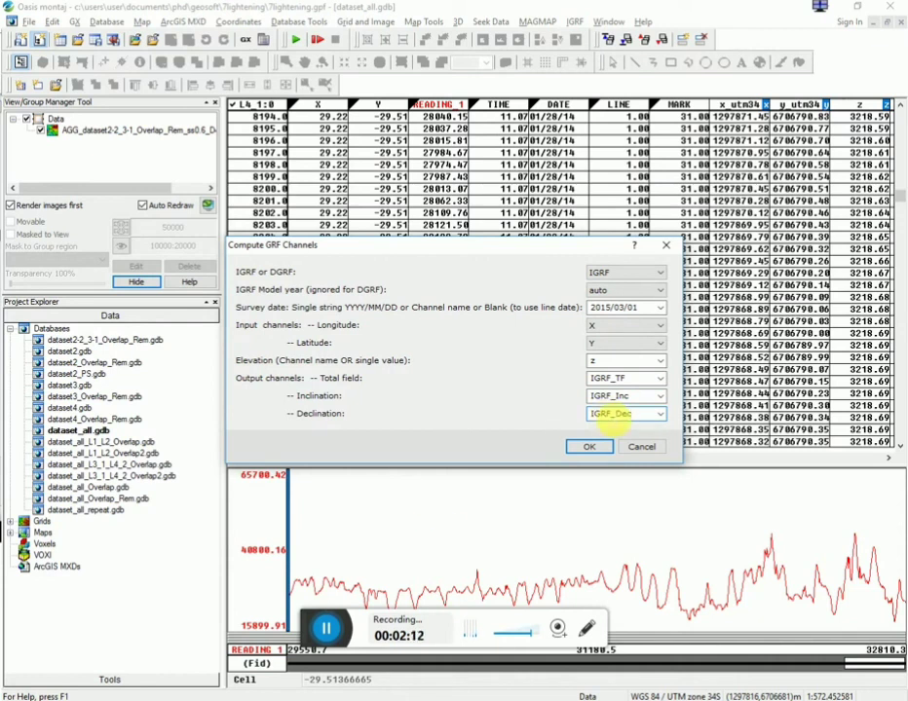
click(589, 447)
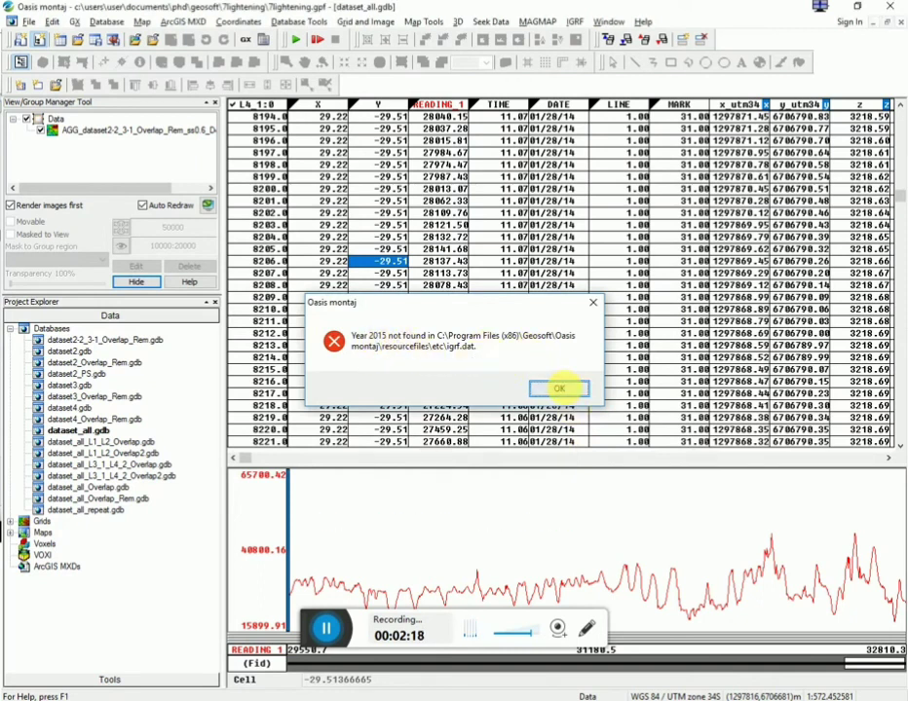
- Dismiss the year 2015 not found error and scroll the table right
click(558, 389)
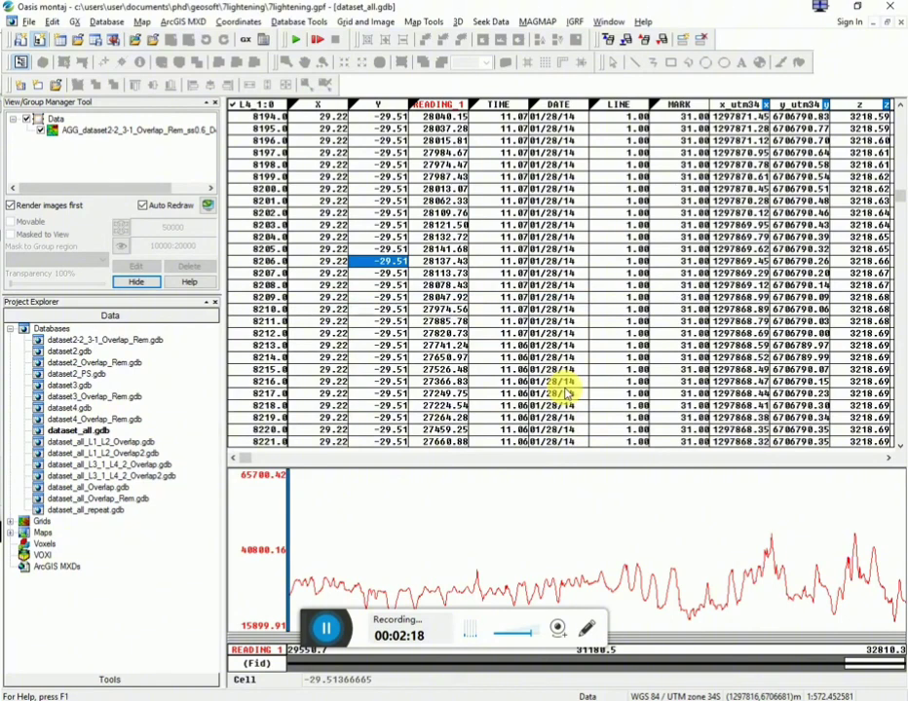
click(888, 457)
click(887, 458)
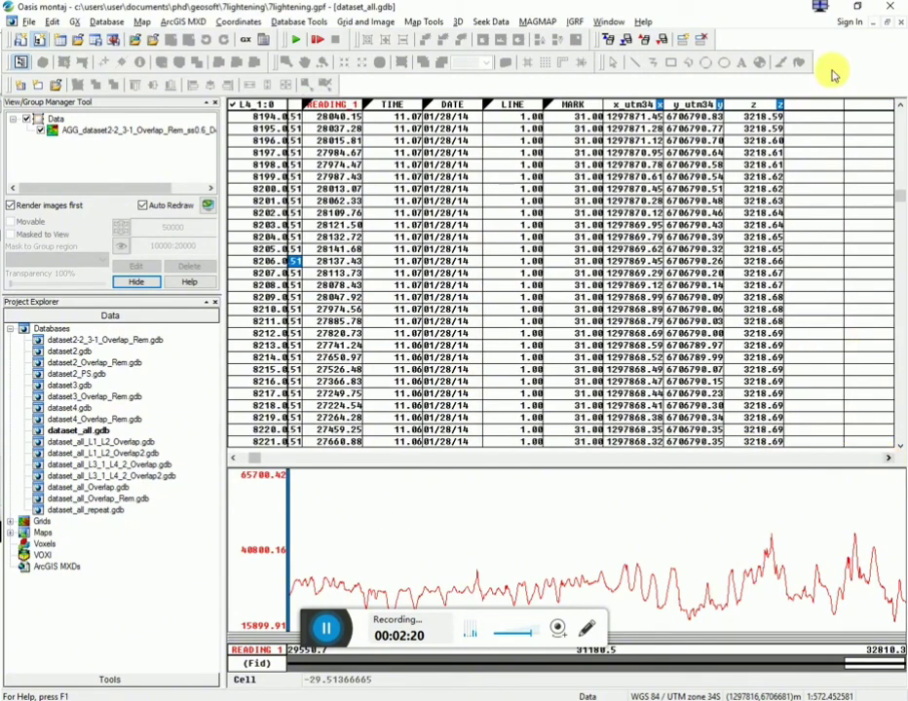
- Display the IGRF_TF channel in the empty column after z
right_click(803, 117)
click(804, 106)
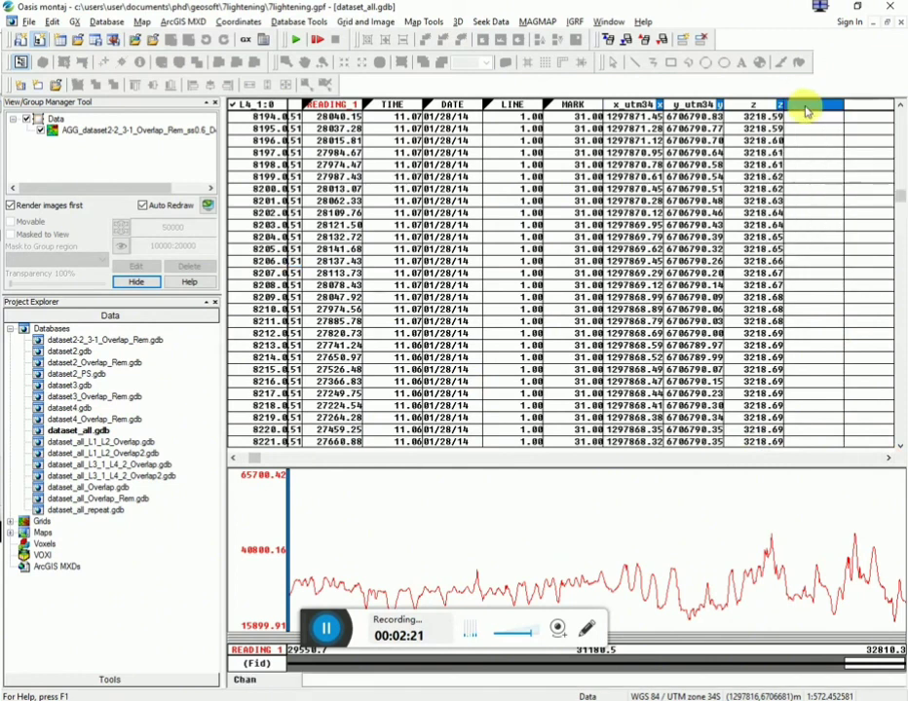
right_click(806, 106)
click(811, 118)
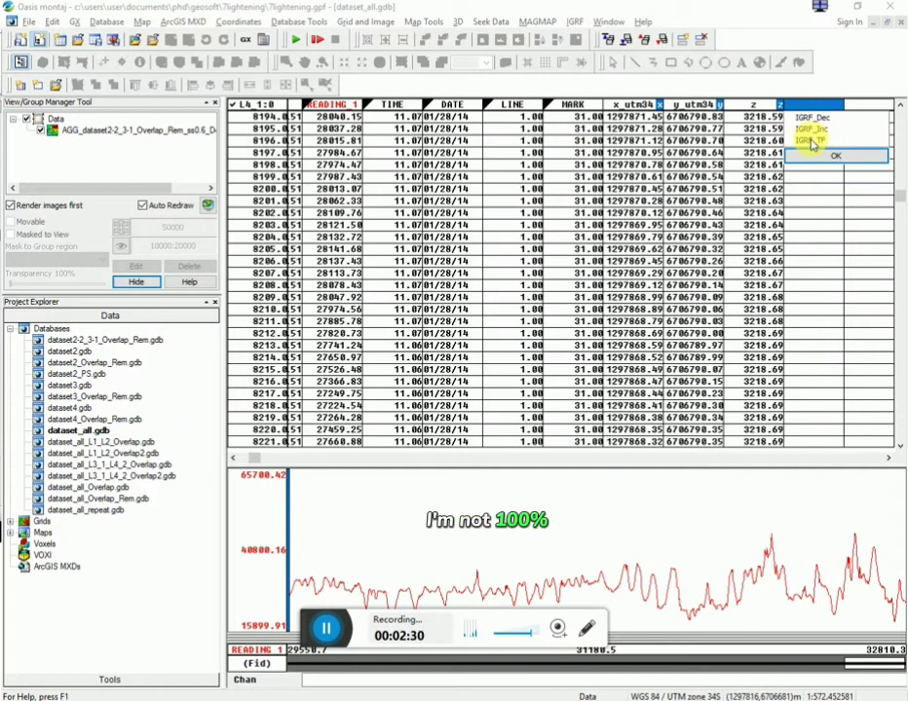
click(813, 144)
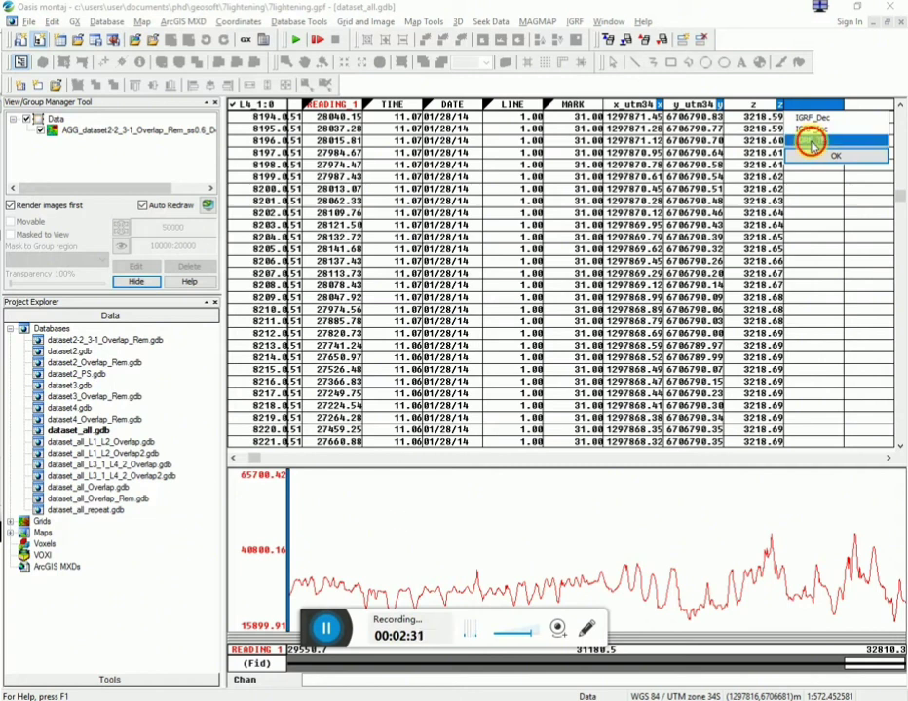
key(Return)
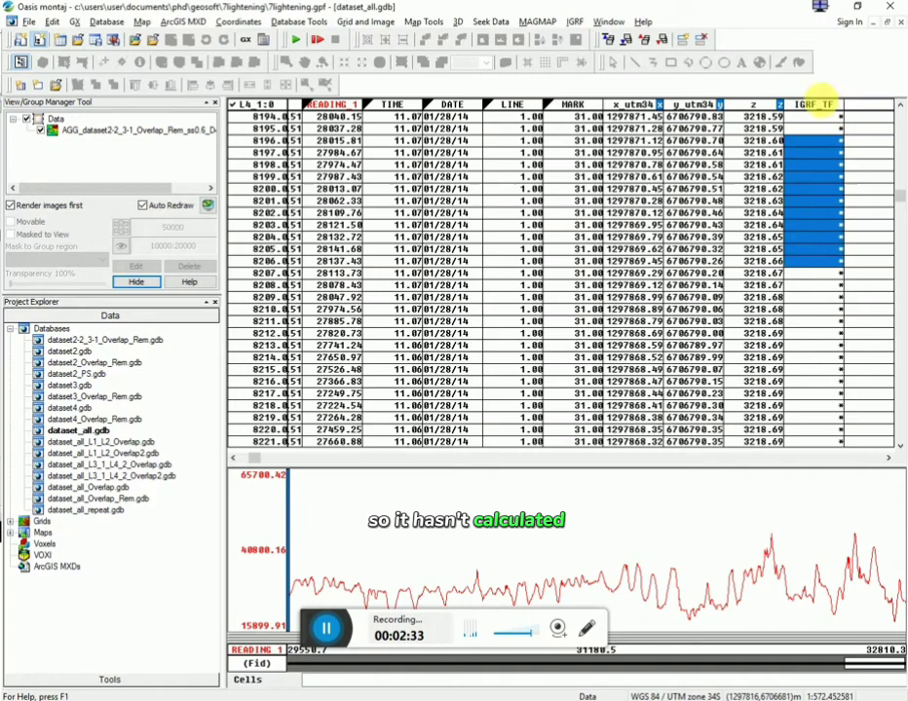
- Rerun the IGRF computation with model year auto and survey date 2010/03/01
click(571, 23)
click(586, 39)
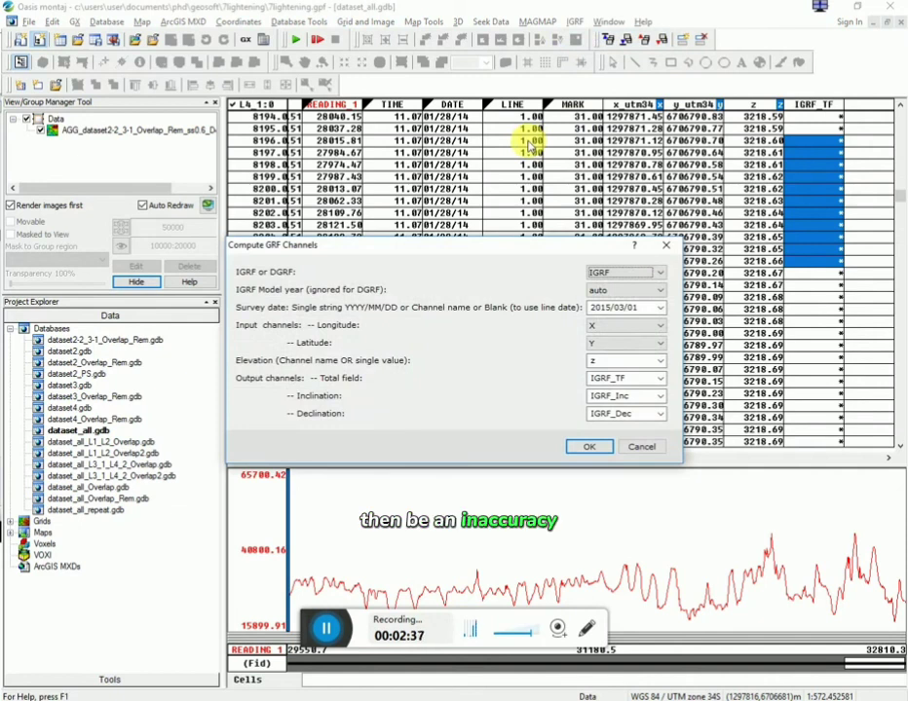
click(641, 291)
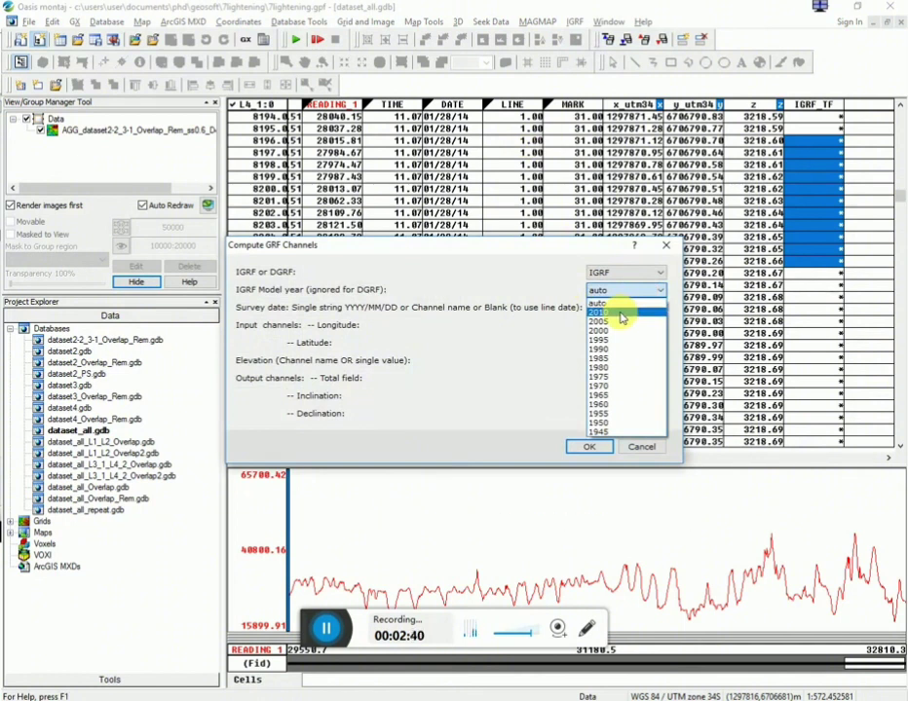
click(588, 304)
double_click(613, 307)
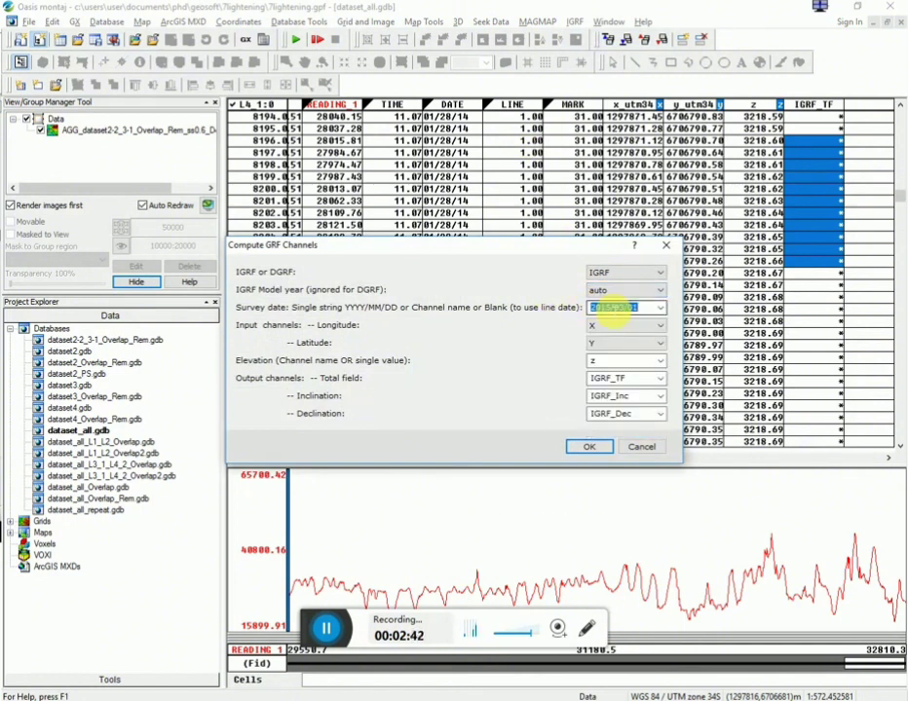
click(613, 308)
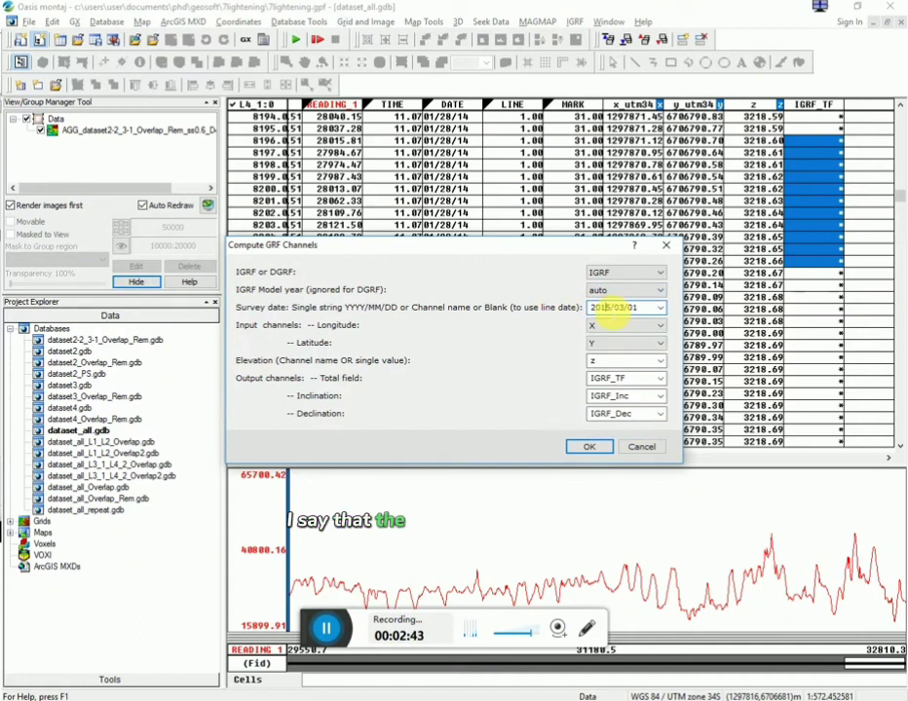
click(588, 448)
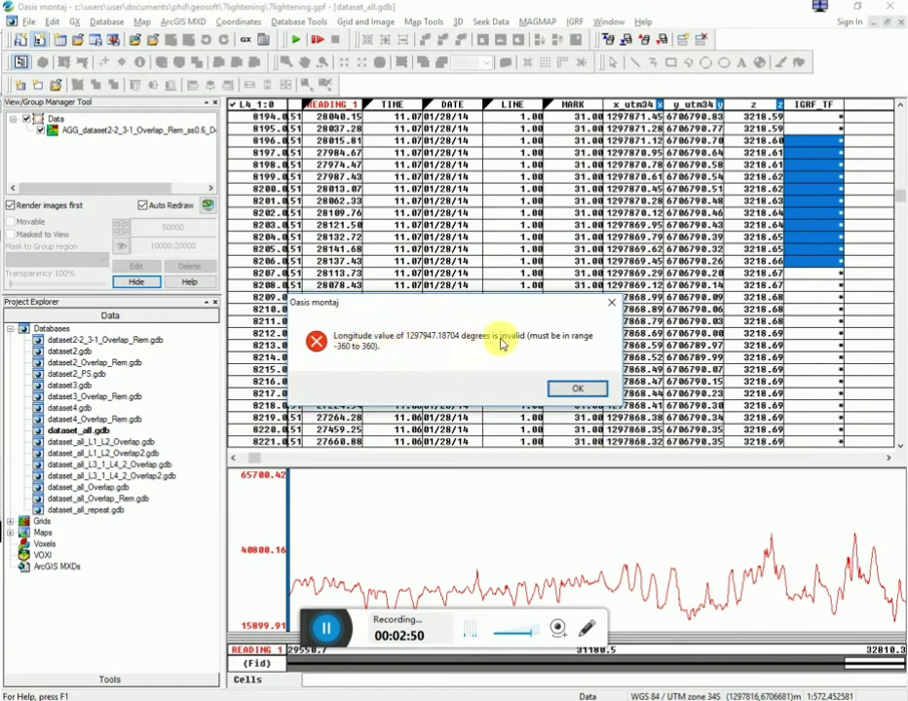
- Dismiss both IGRF errors, check X as longitude, cancel, and scroll to the X and Y columns
click(577, 388)
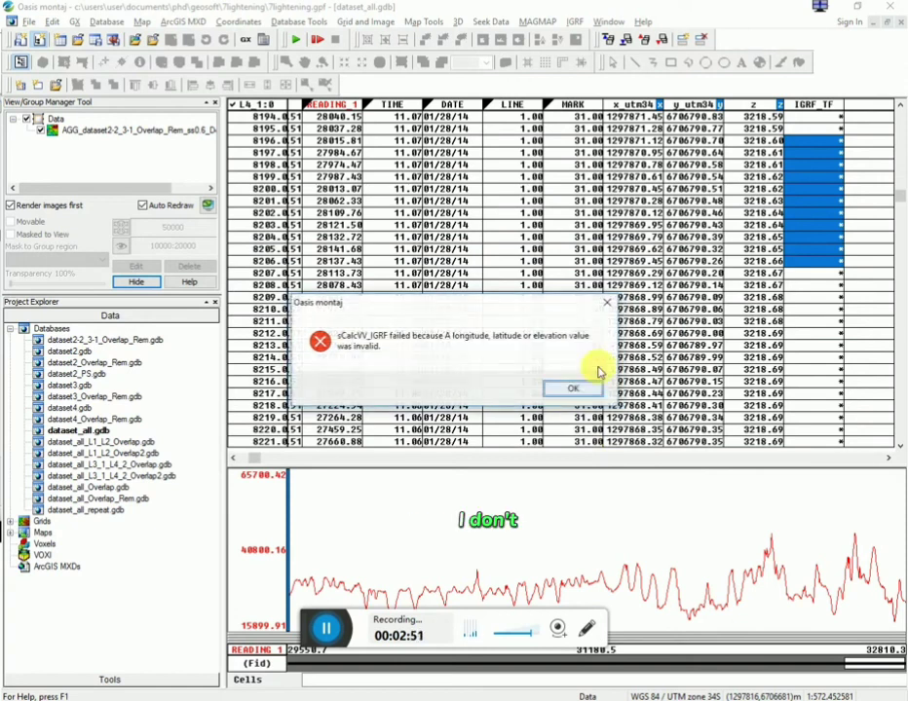
click(577, 387)
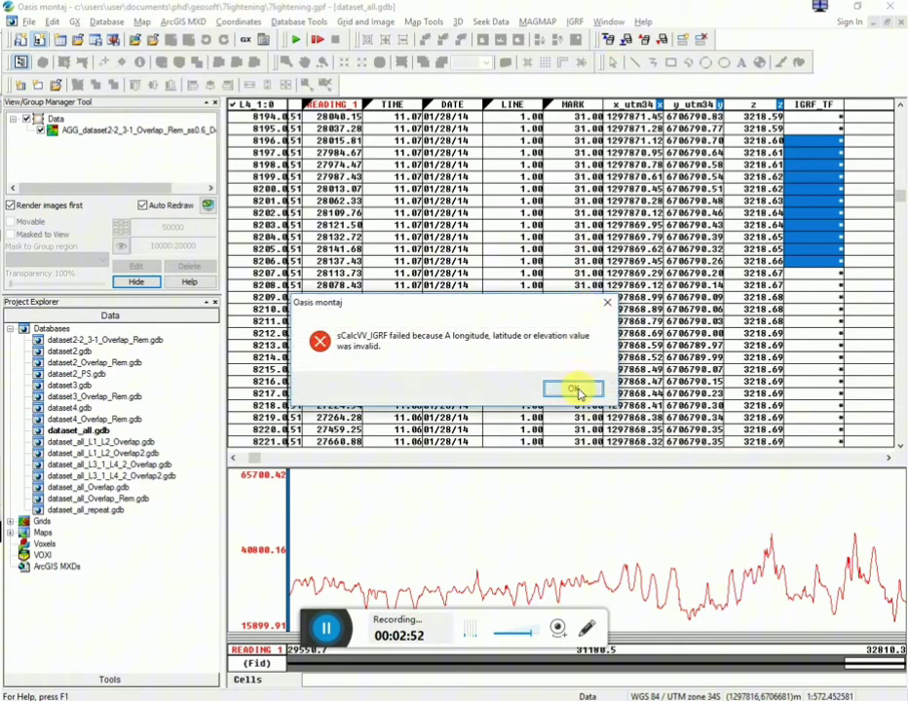
click(575, 22)
click(578, 39)
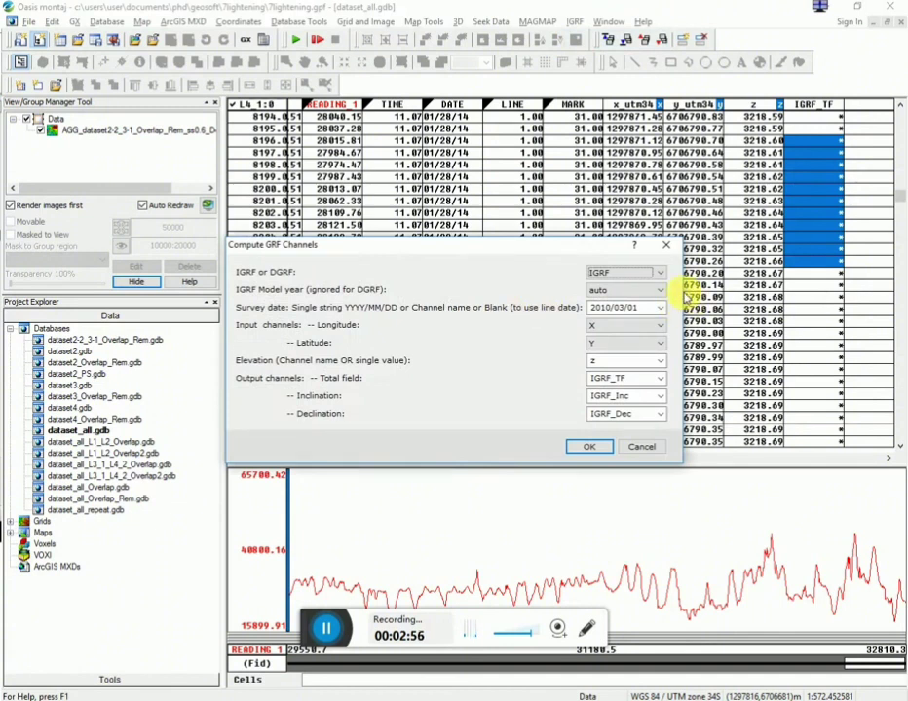
click(663, 327)
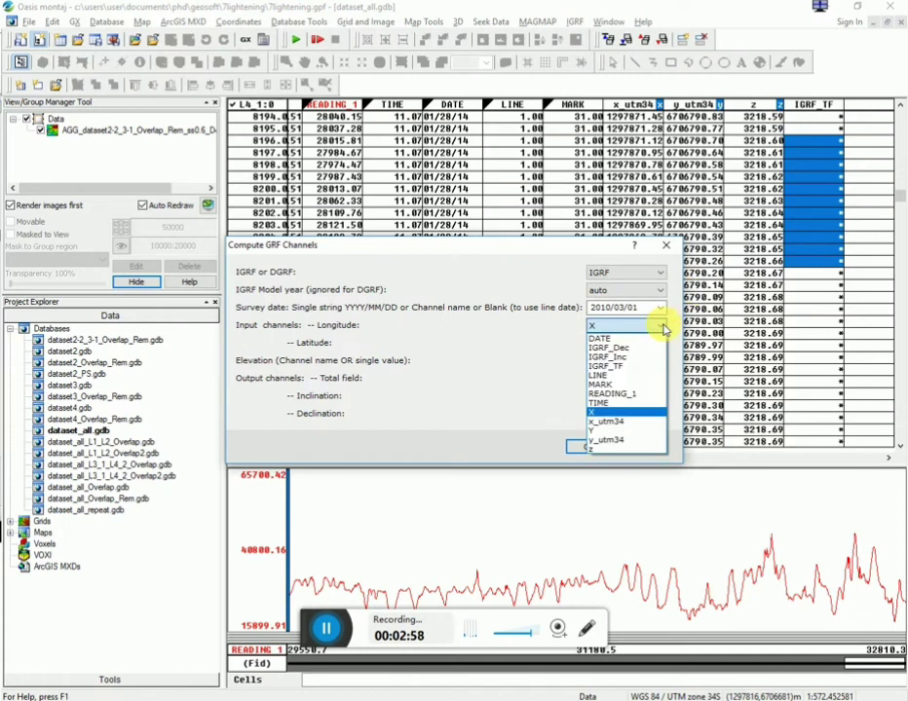
click(663, 328)
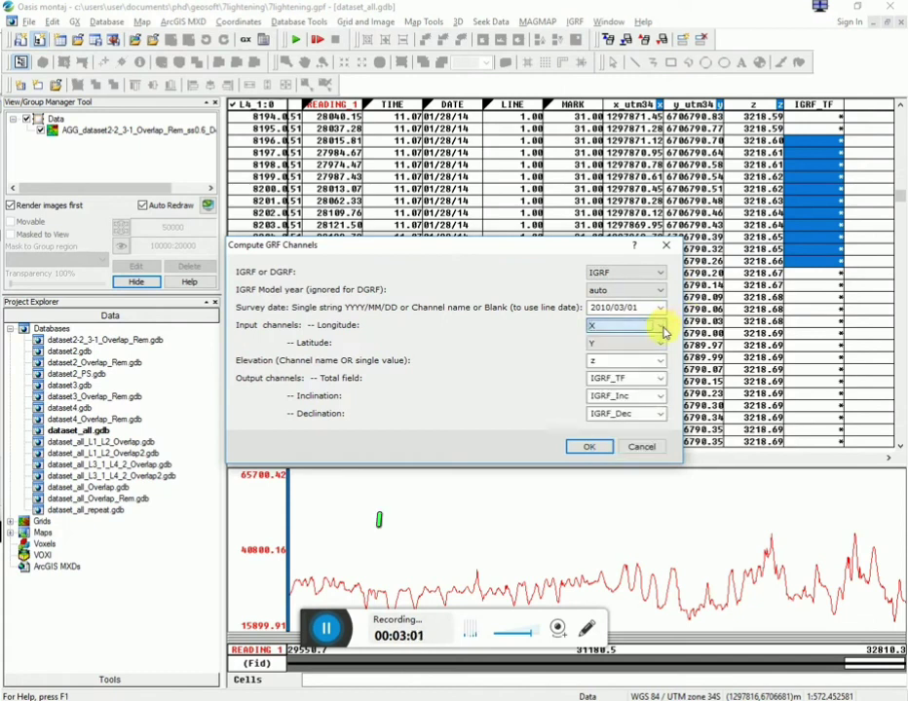
click(635, 446)
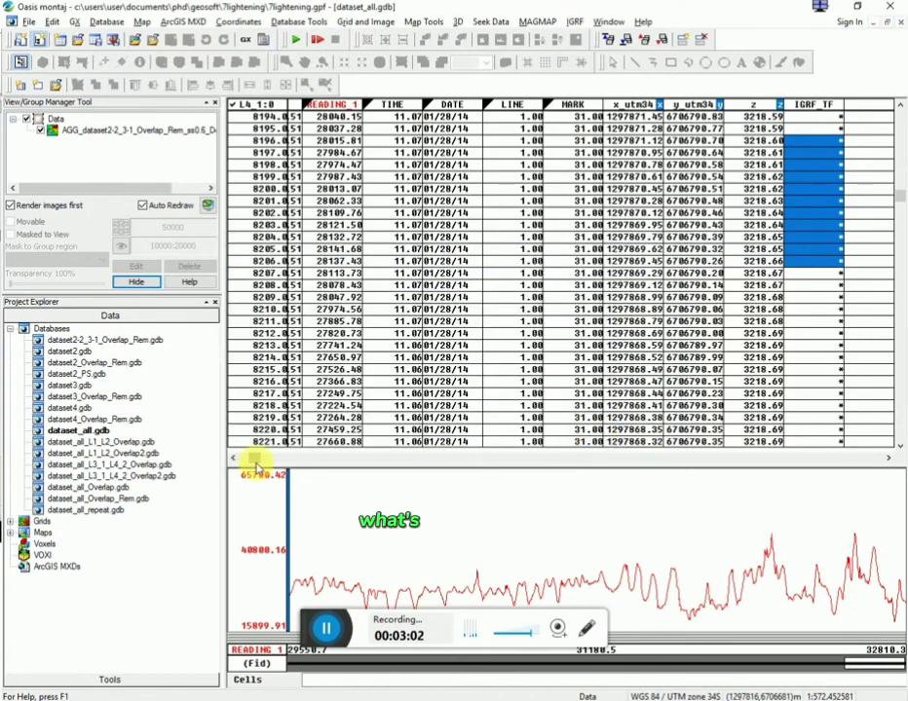
drag(253, 462, 246, 465)
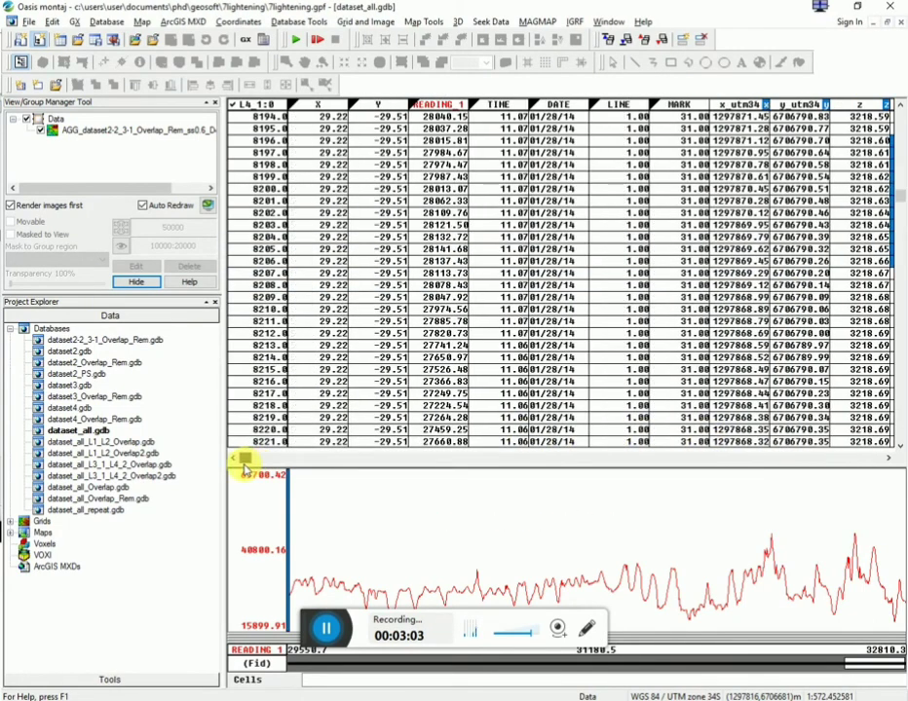
- Rerun IGRF with X as longitude and Y as latitude, then dismiss the invalid-longitude errors
drag(246, 467, 265, 459)
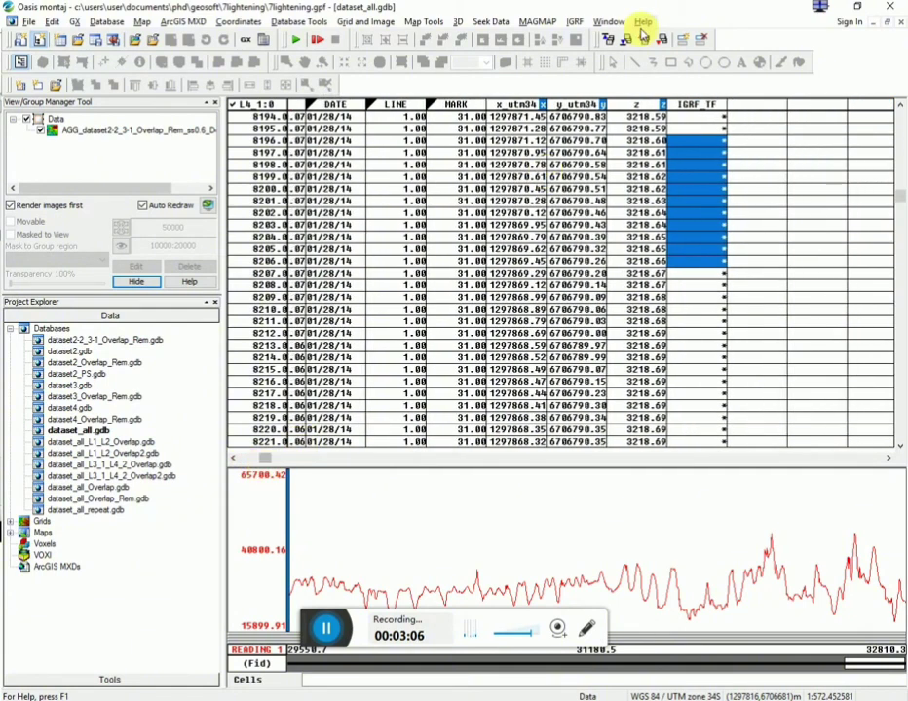
click(575, 22)
click(580, 41)
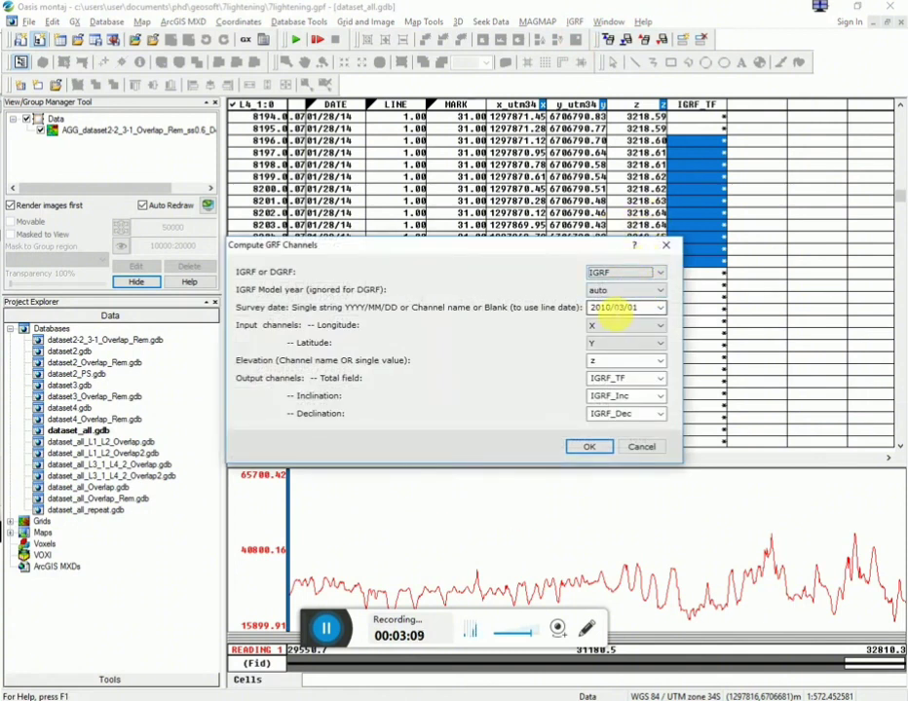
click(659, 328)
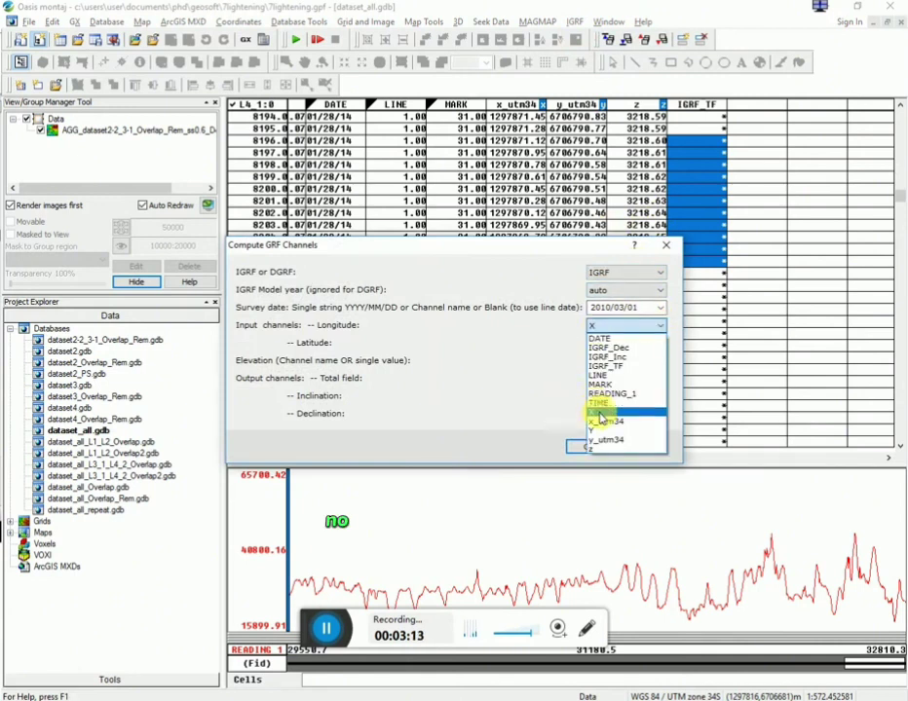
click(595, 413)
click(624, 344)
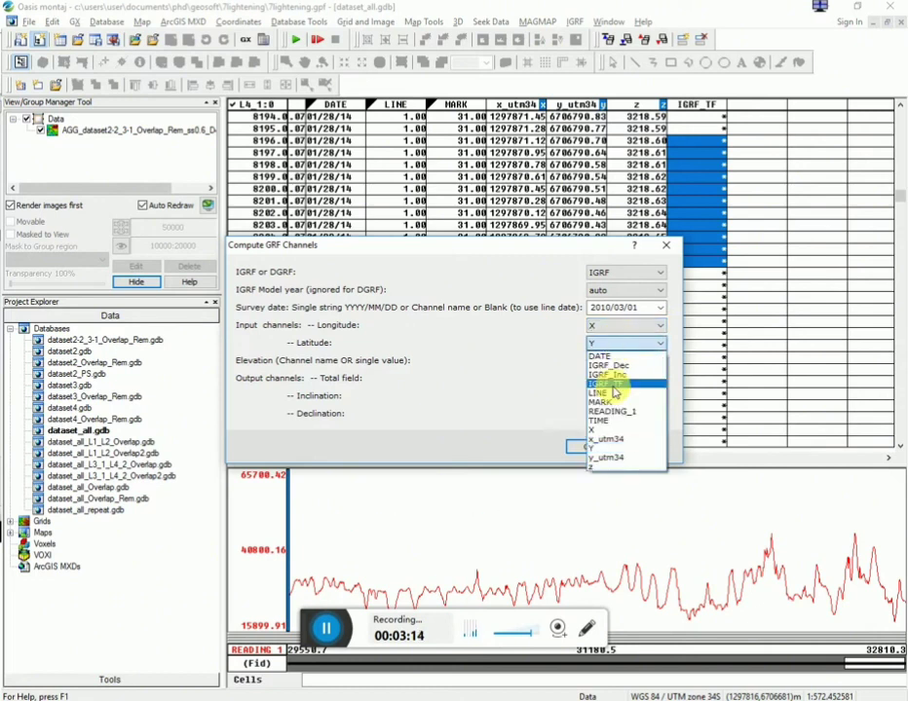
click(604, 448)
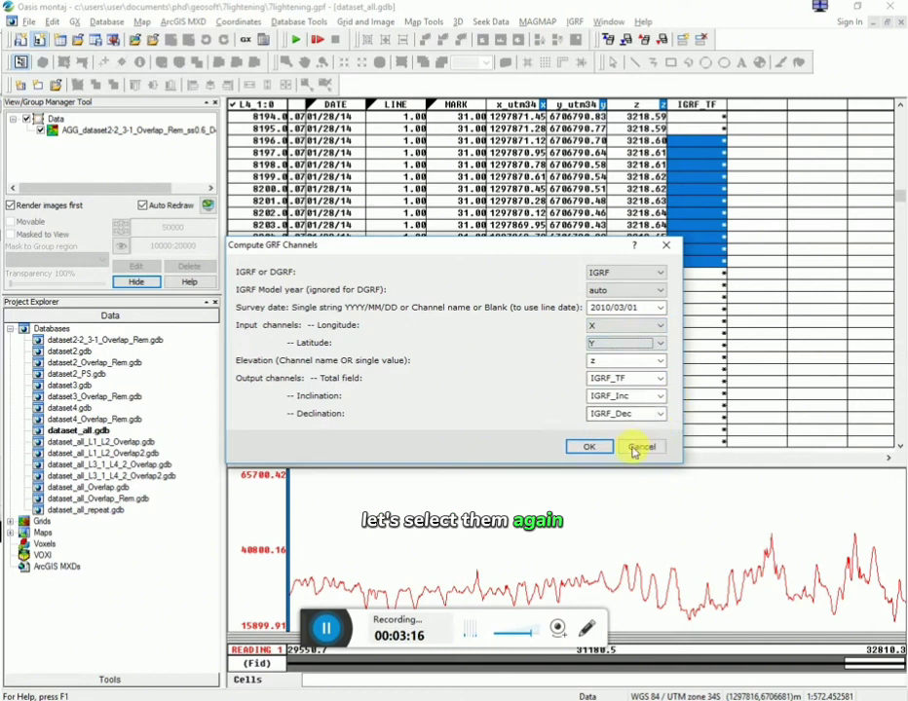
click(603, 448)
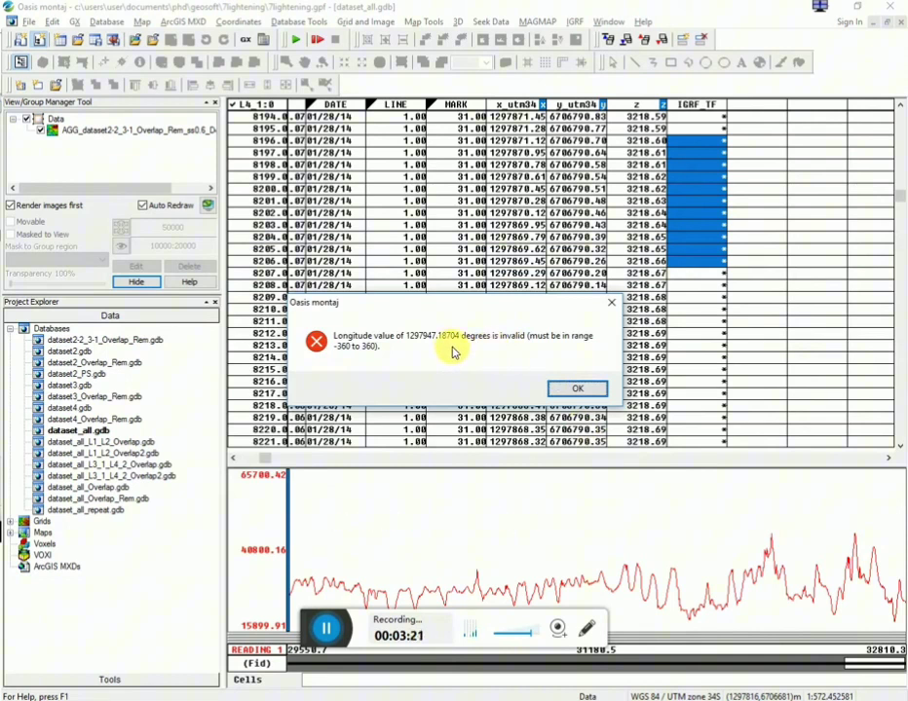
click(577, 394)
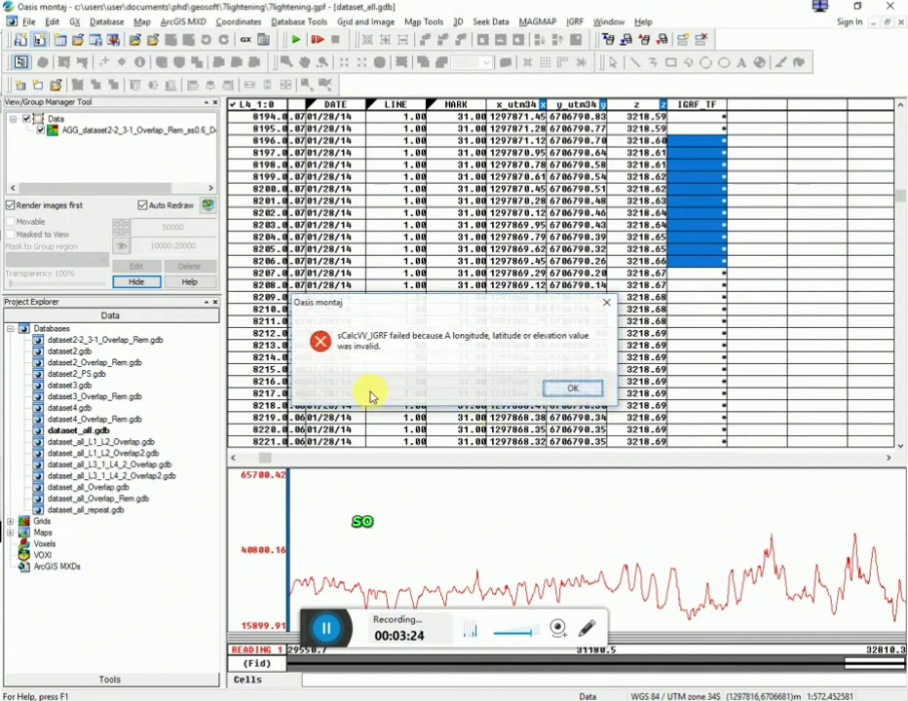
key(Return)
- Shrink the reading profile to half height and plot the X channel as a profile
drag(268, 462, 243, 462)
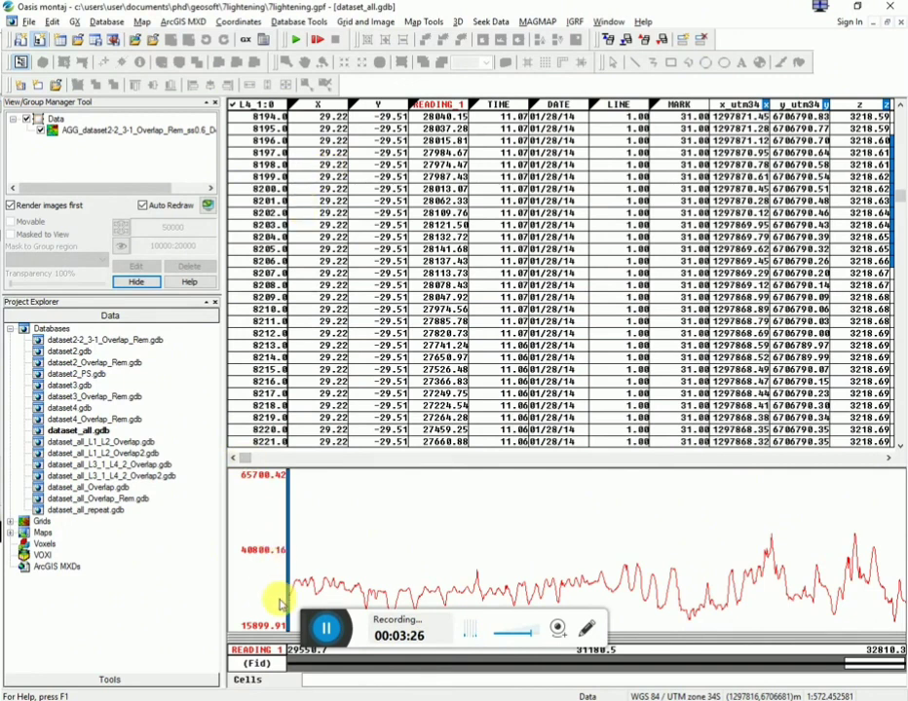
drag(281, 641, 287, 563)
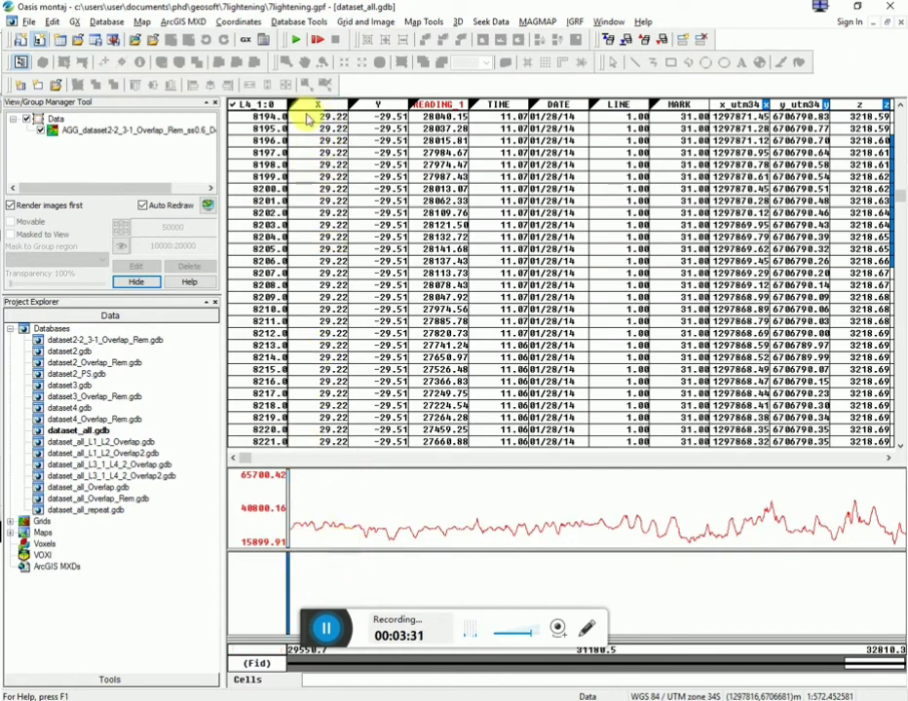
click(320, 107)
right_click(321, 109)
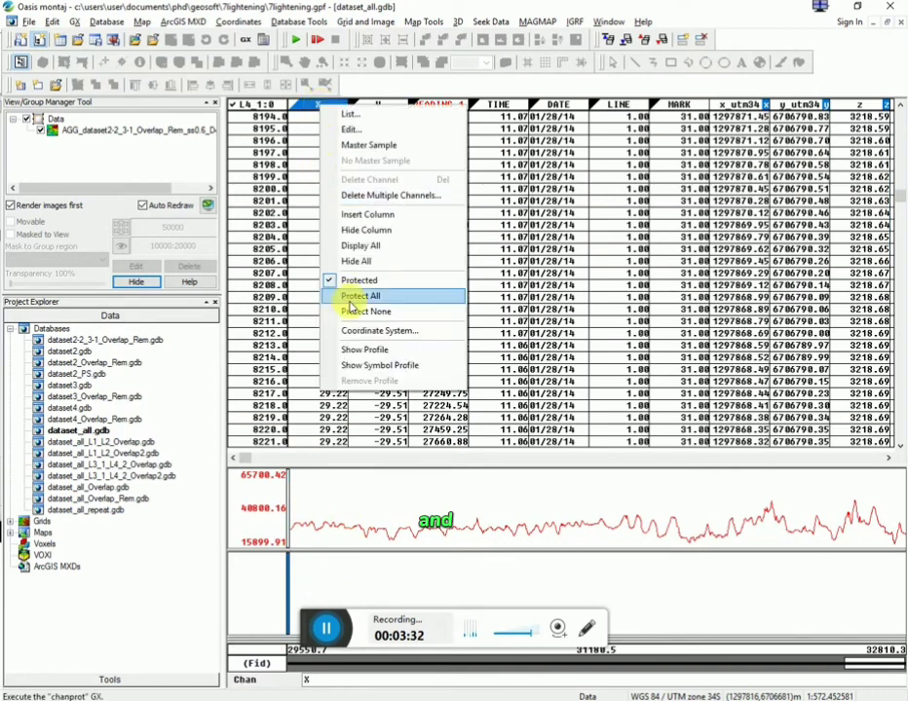
click(373, 350)
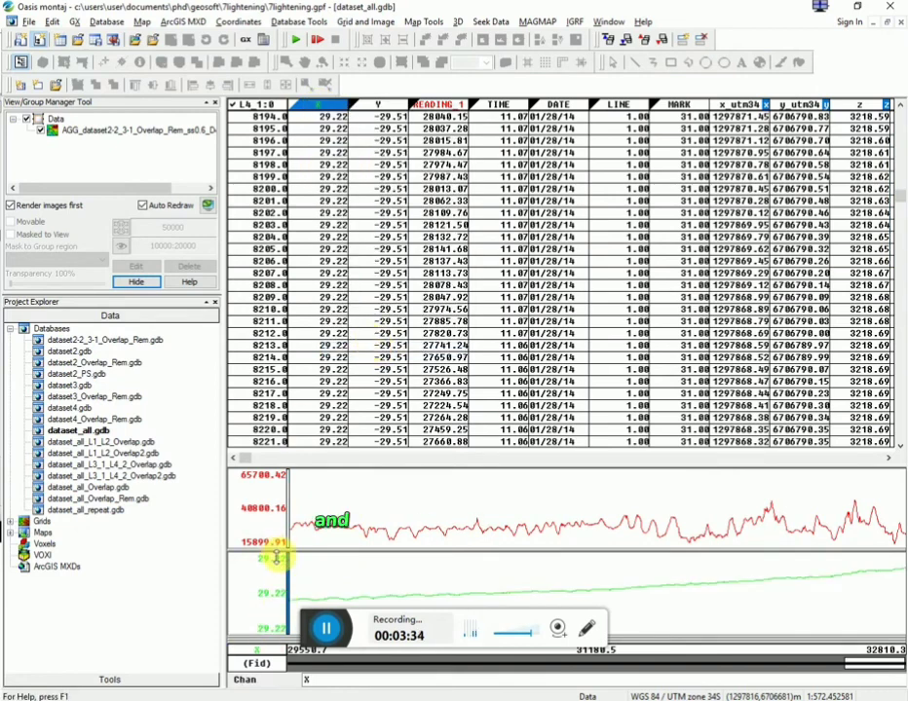
drag(278, 554, 270, 503)
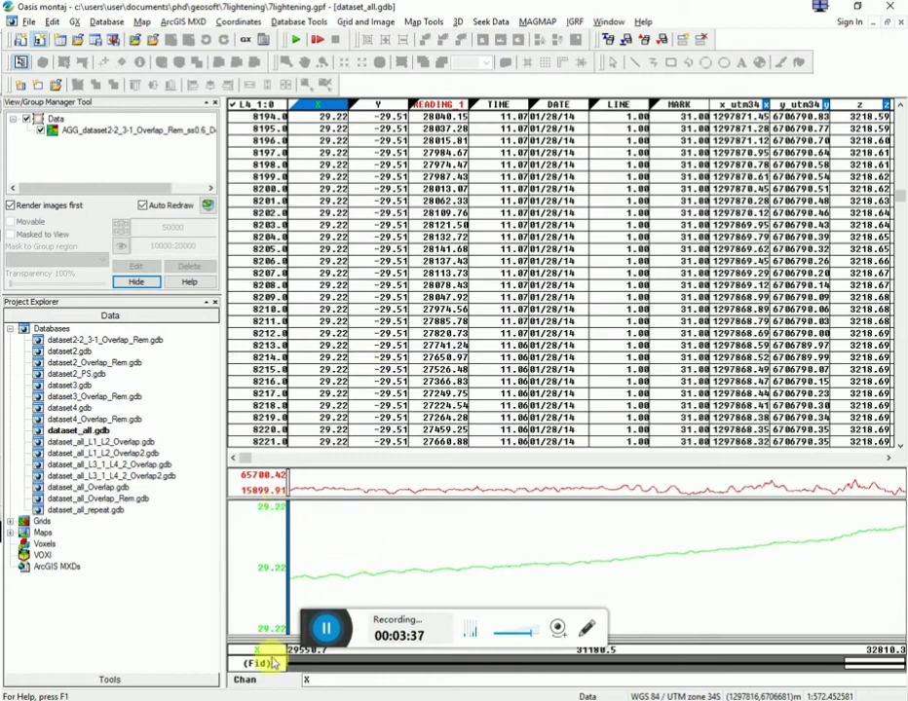
- Plot the Y channel as a separate profile panel below the X profile
drag(275, 645, 269, 570)
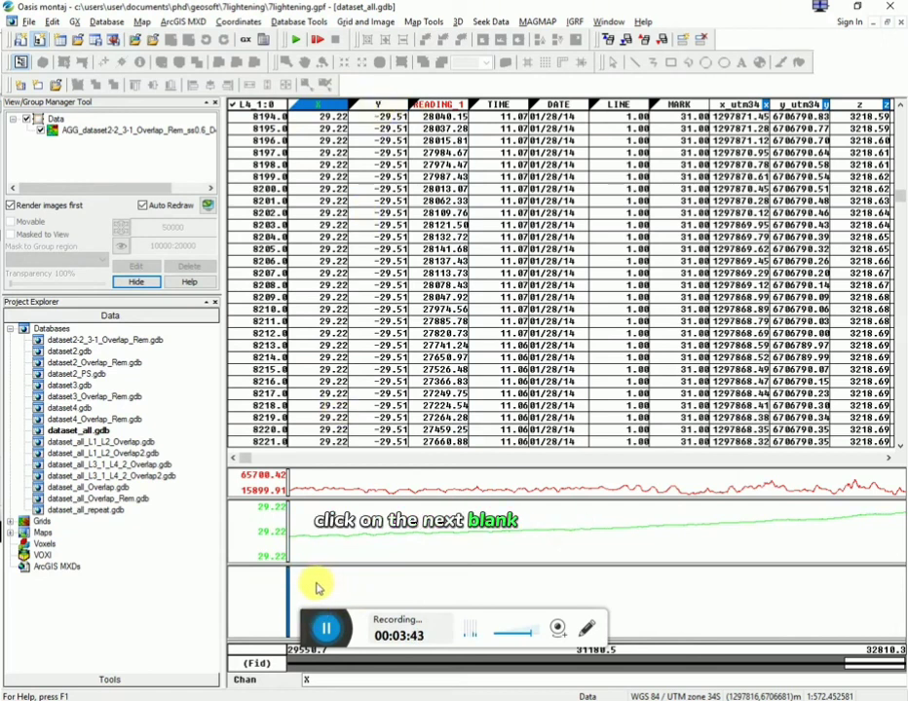
right_click(372, 110)
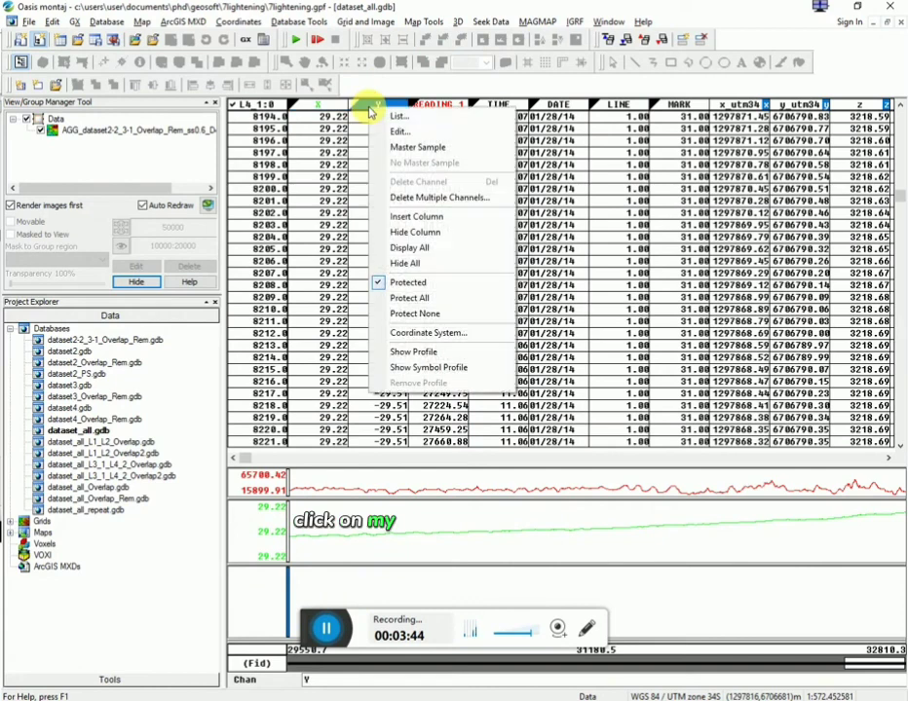
click(420, 351)
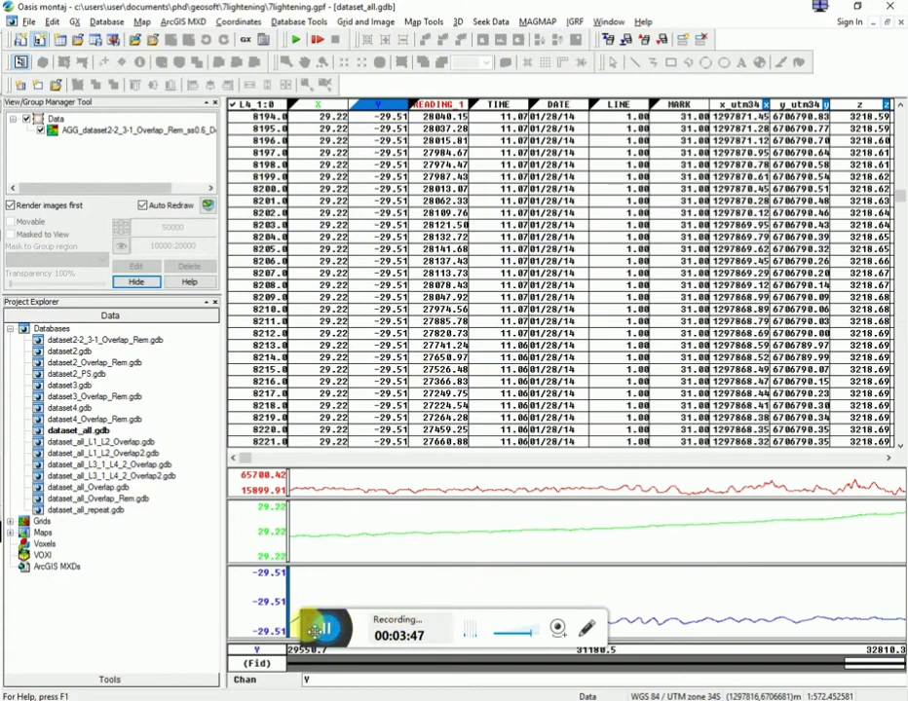
drag(326, 629, 329, 685)
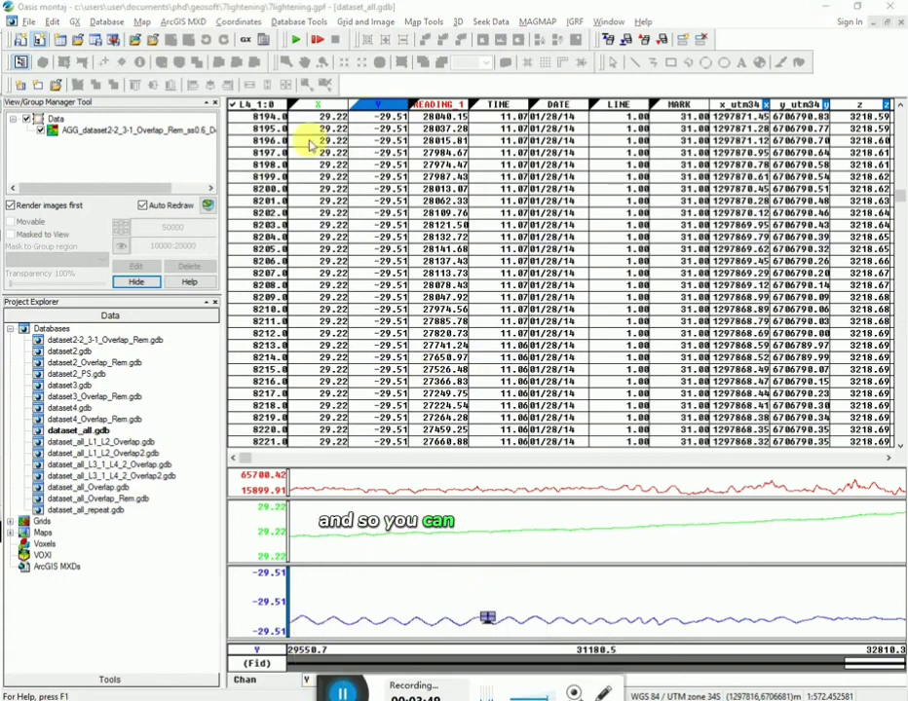
- Switch the dataset_all spreadsheet to survey line L0
click(253, 110)
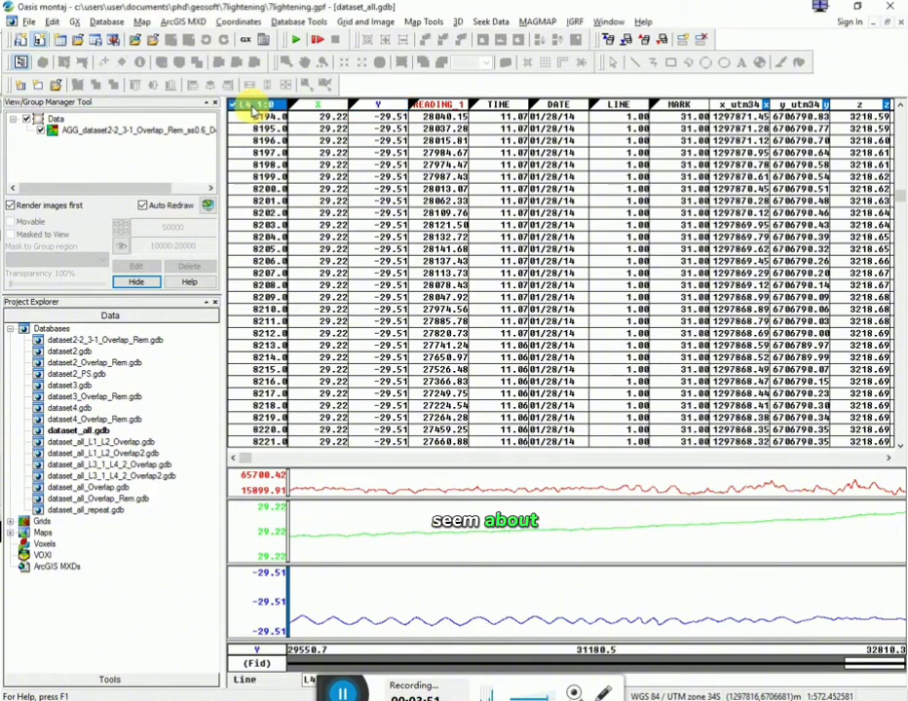
right_click(253, 110)
click(259, 115)
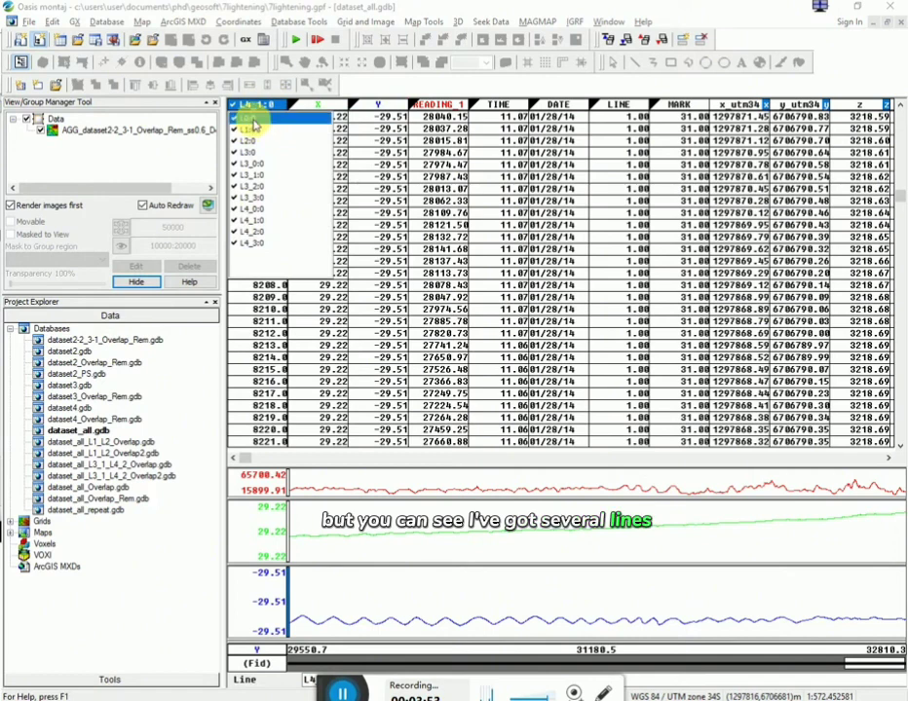
click(251, 119)
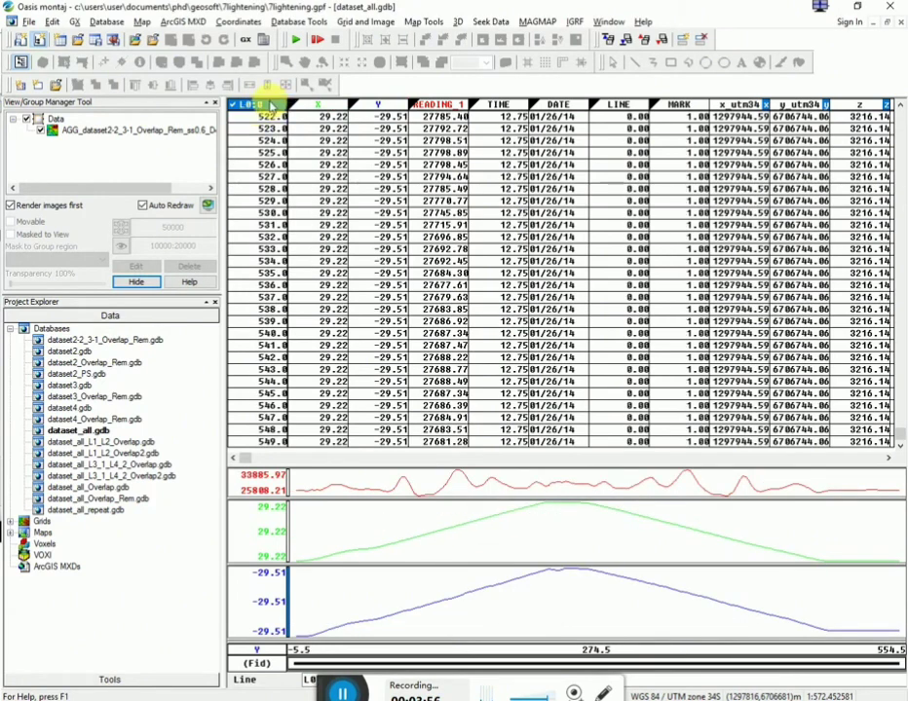
- Step through survey lines L0 to L4 and back to L0, checking readings and profiles
click(272, 107)
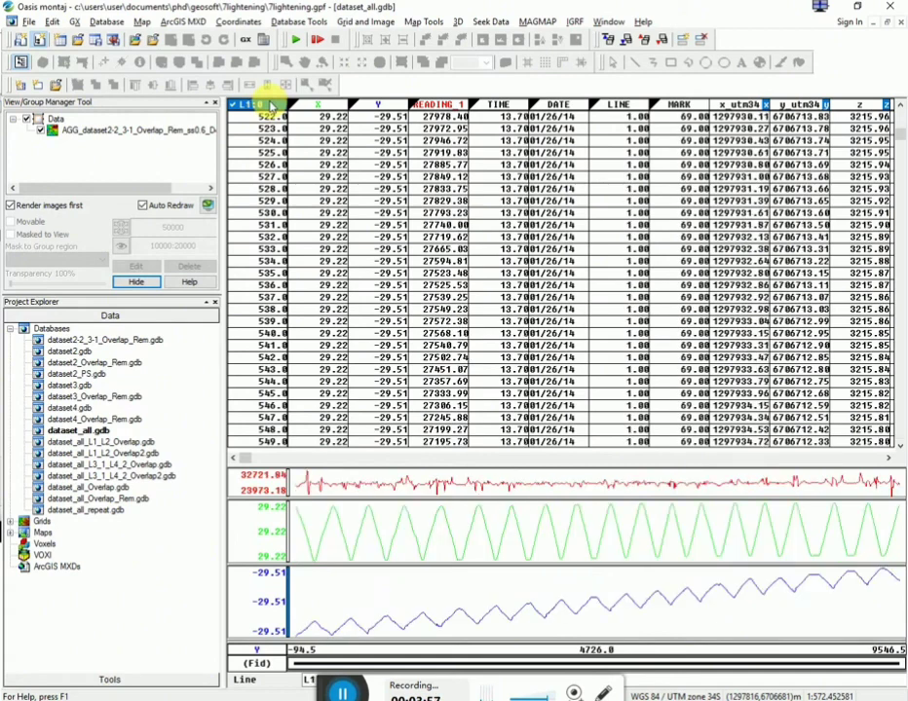
click(272, 107)
click(272, 106)
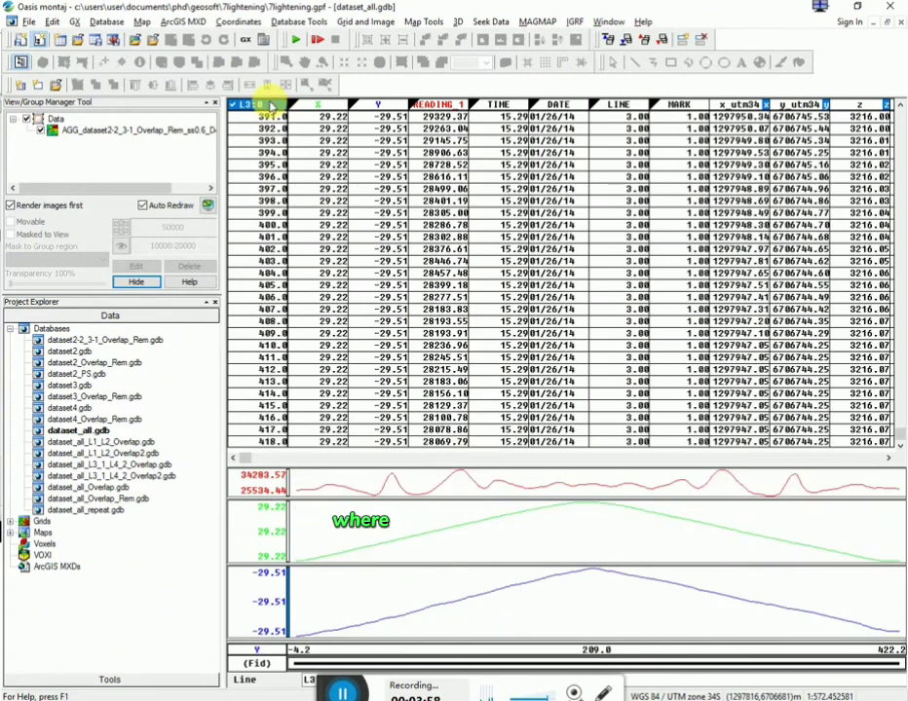
click(272, 106)
click(272, 107)
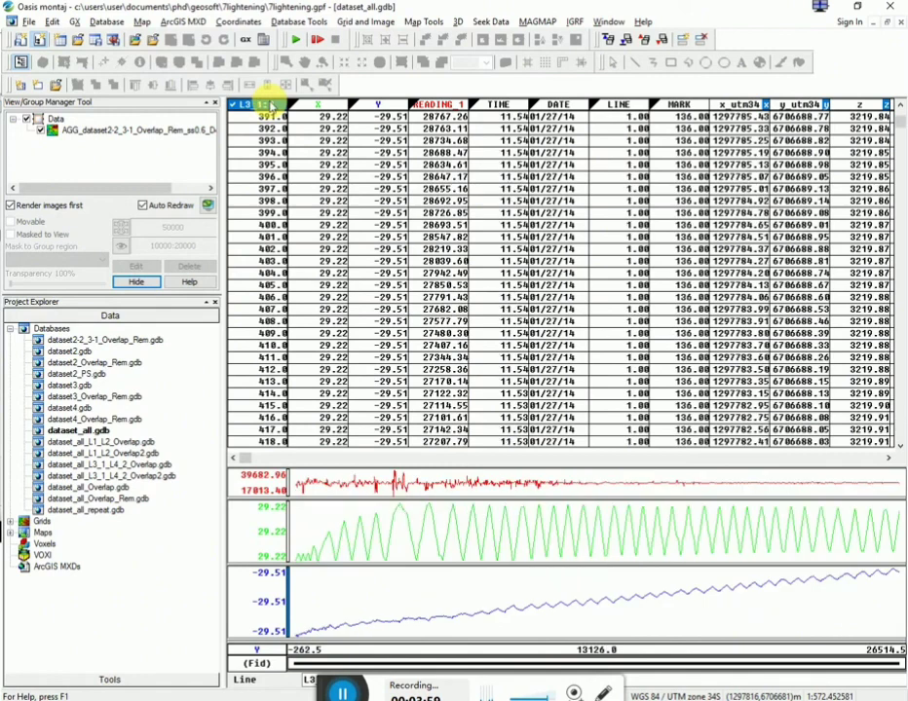
click(273, 106)
click(273, 105)
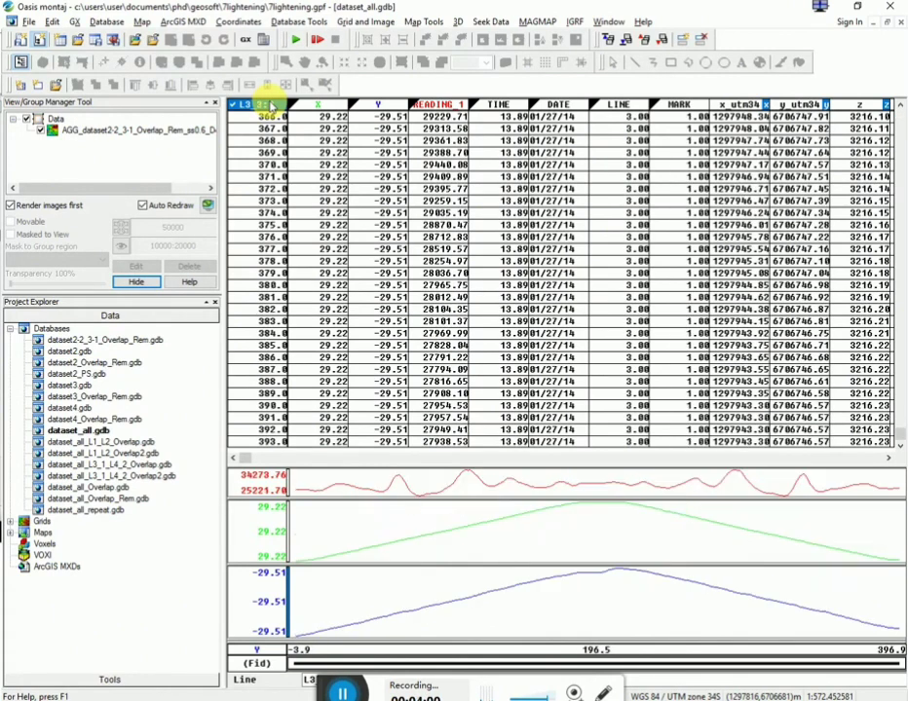
click(272, 105)
click(273, 105)
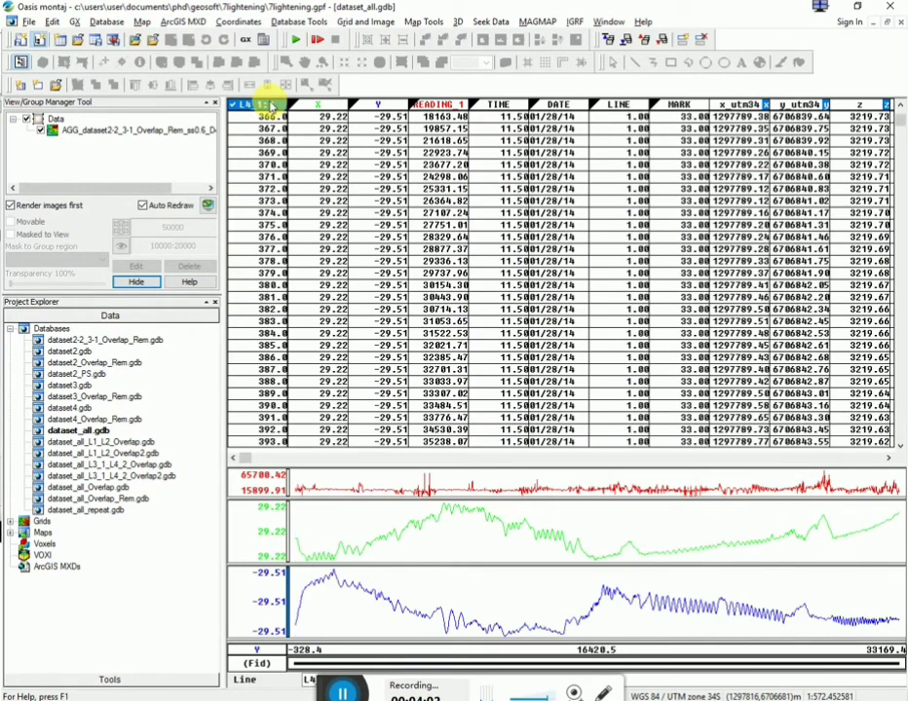
click(273, 105)
click(273, 105)
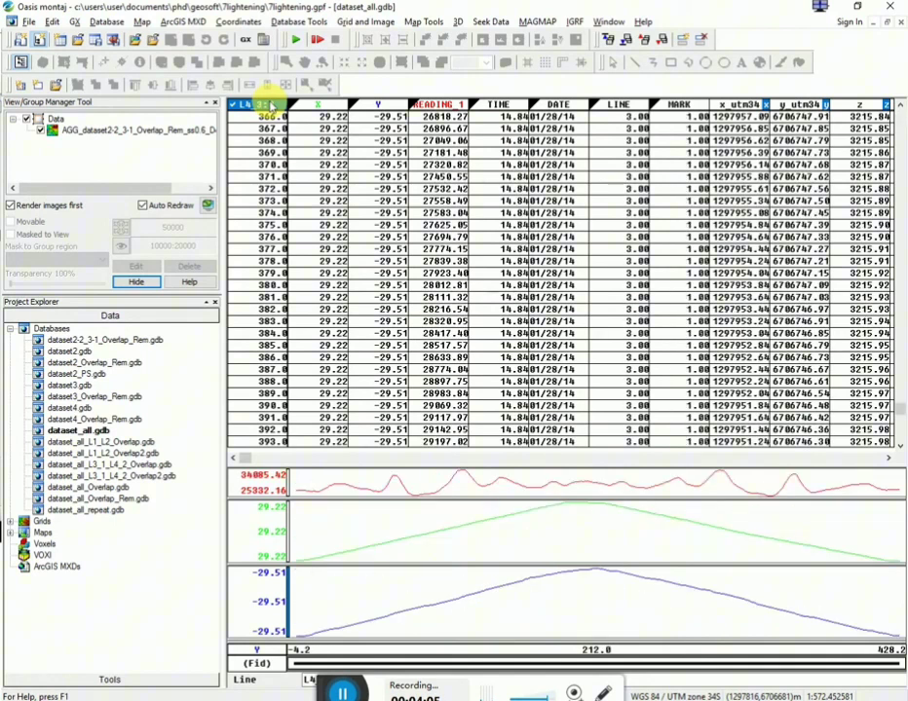
click(273, 105)
click(272, 105)
click(273, 106)
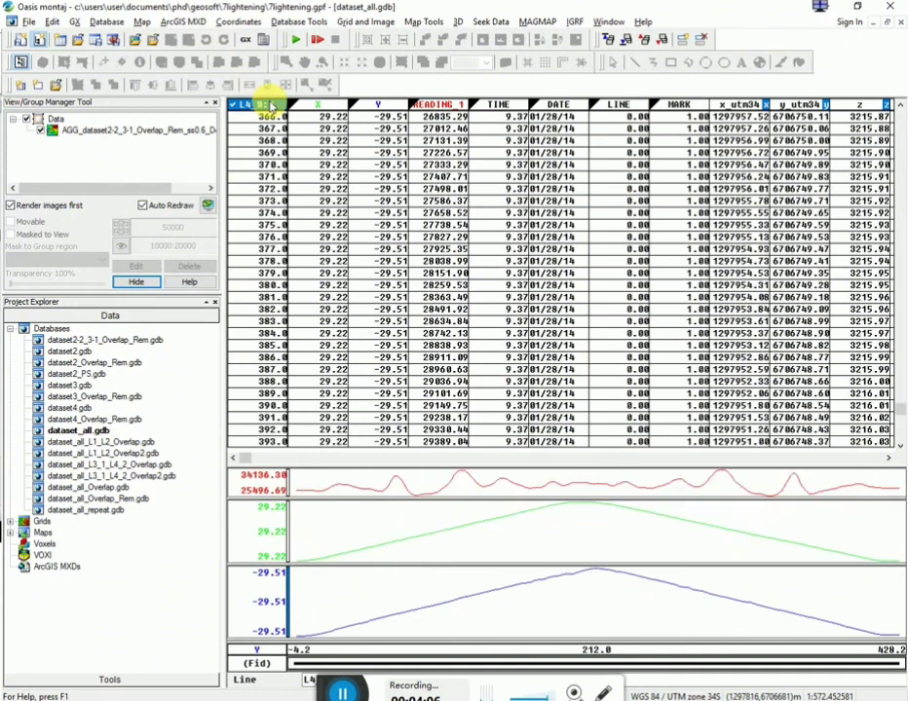
click(273, 105)
click(273, 105)
click(273, 105)
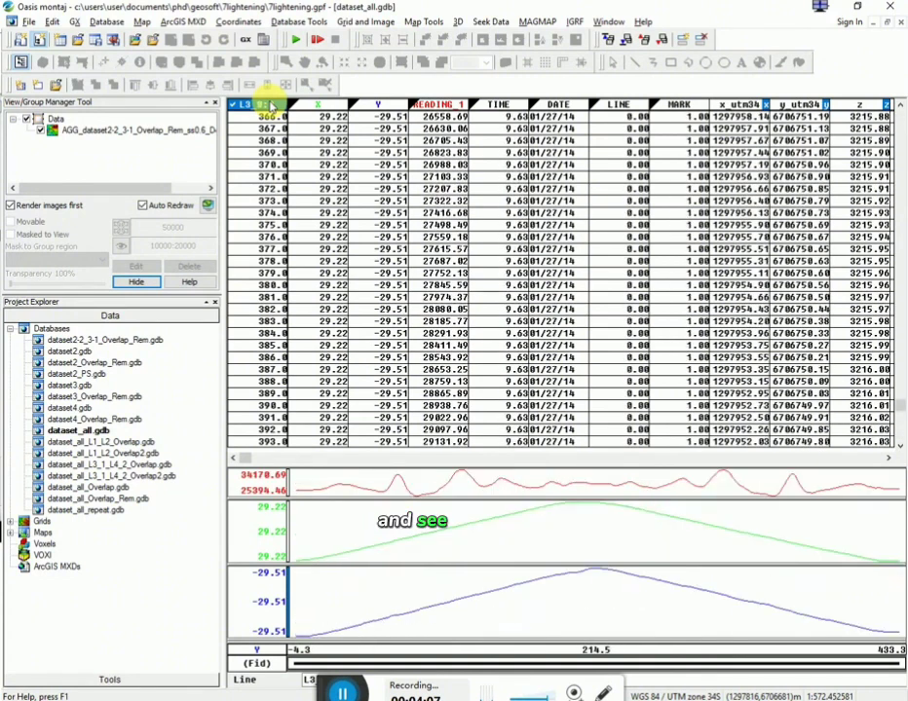
click(273, 105)
click(273, 105)
click(273, 106)
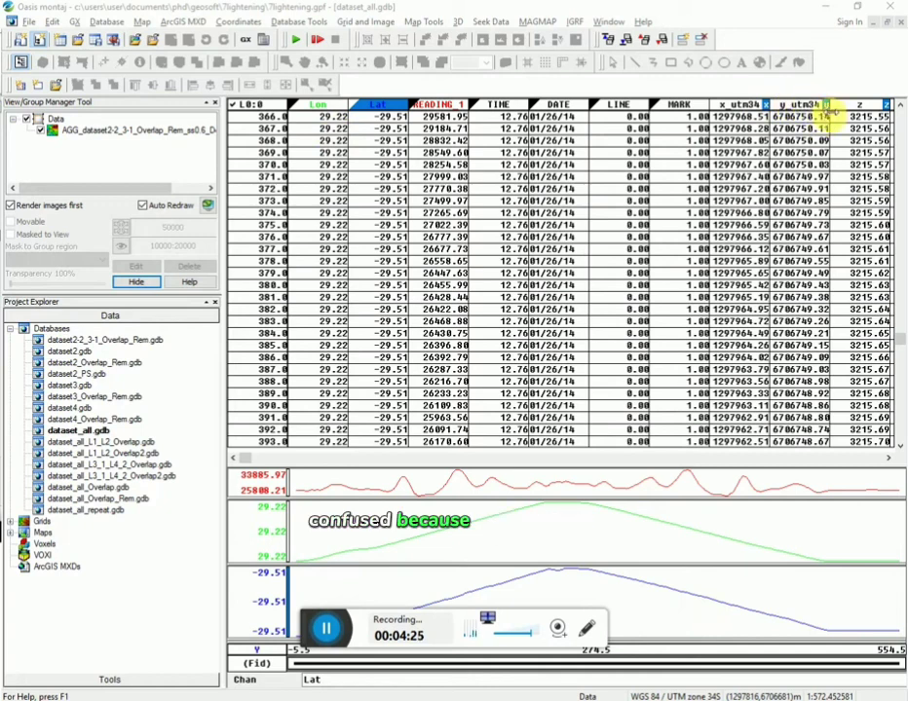
- In Set Current X,Y,Z Coordinates, set Current X to Lon and Current Y to Lat
click(239, 22)
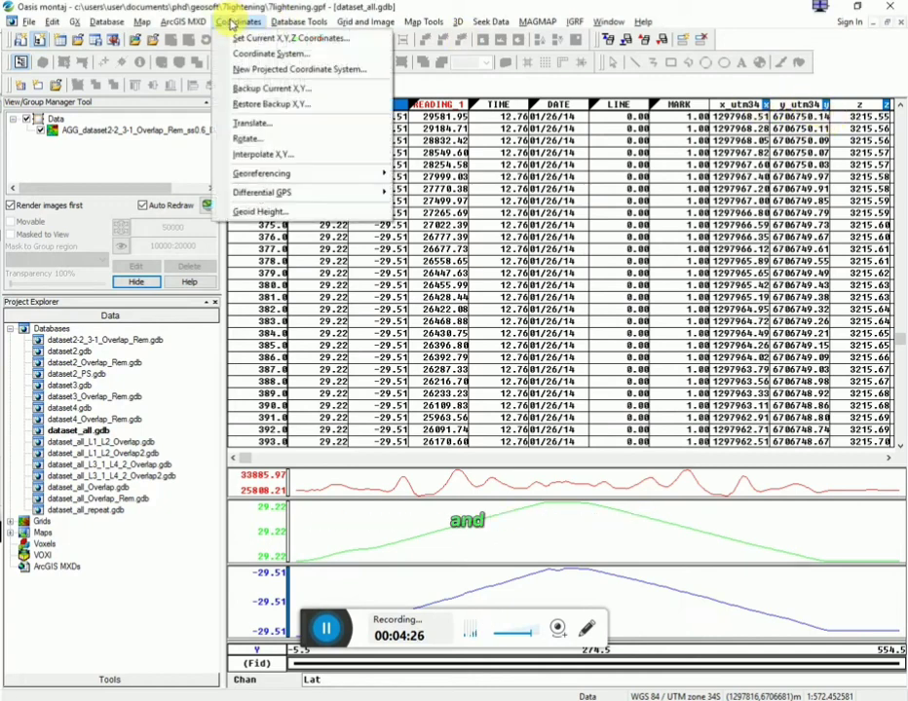
click(252, 40)
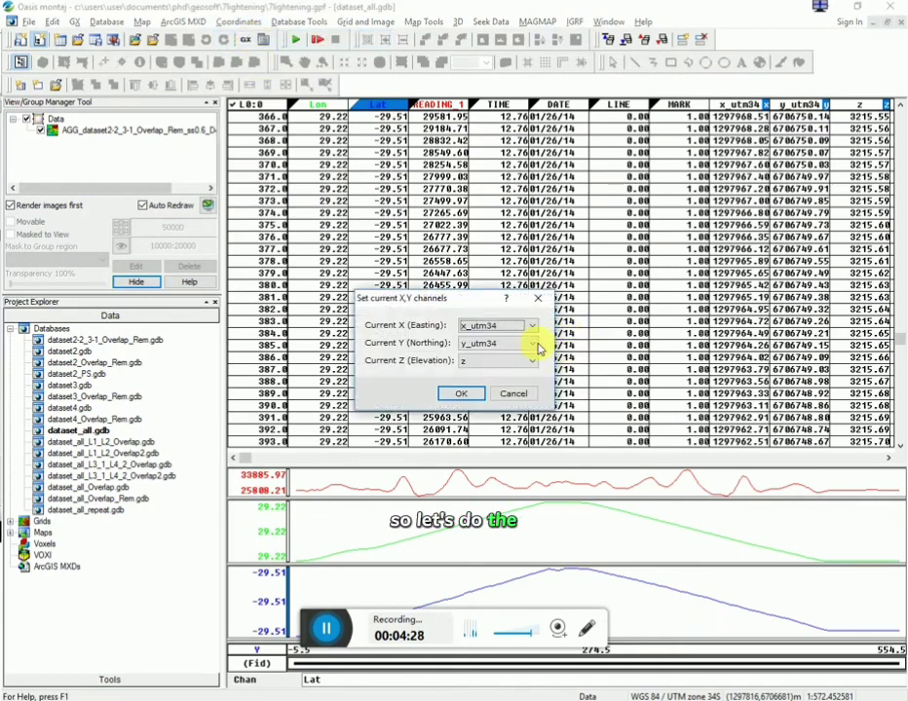
click(513, 328)
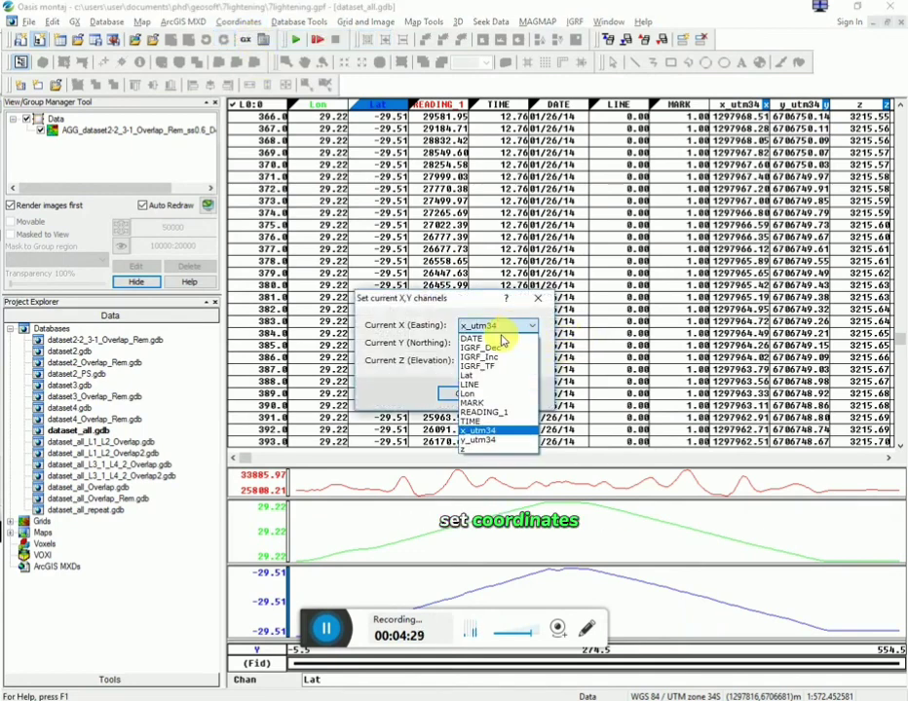
click(487, 395)
click(486, 345)
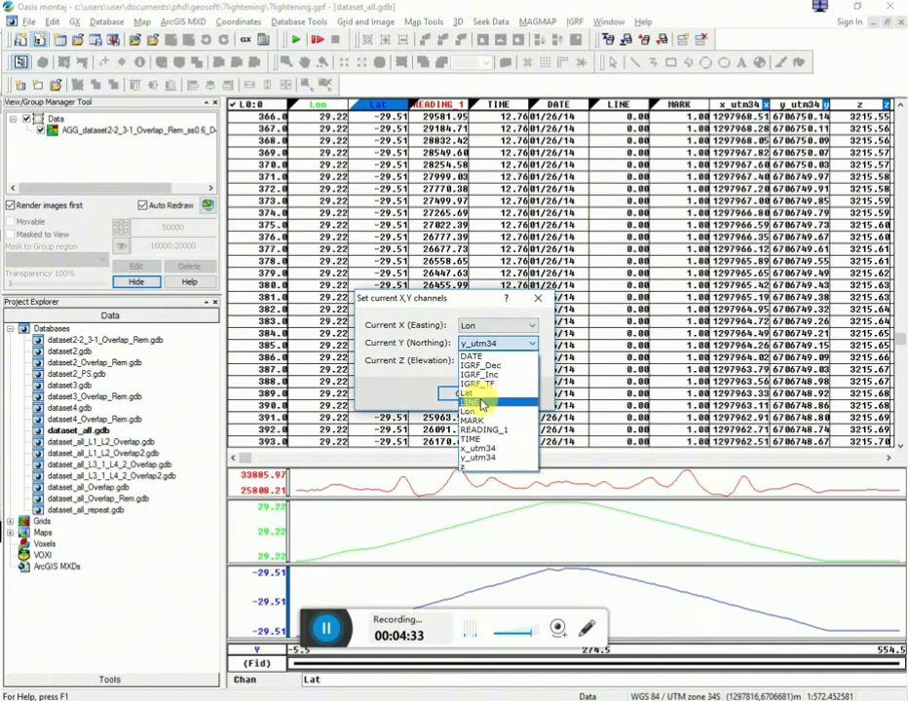
click(479, 393)
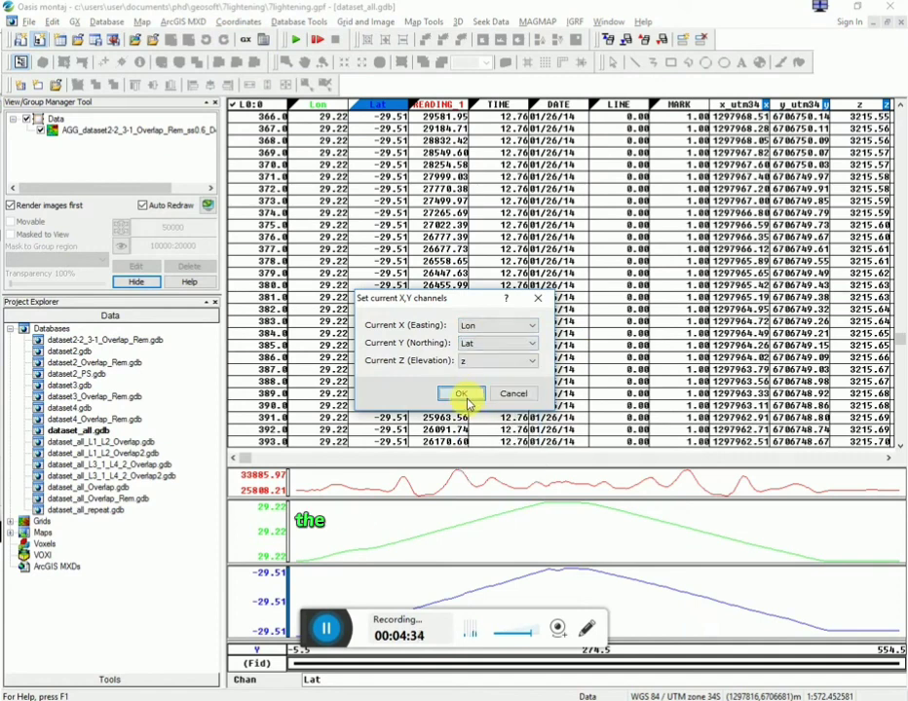
click(464, 397)
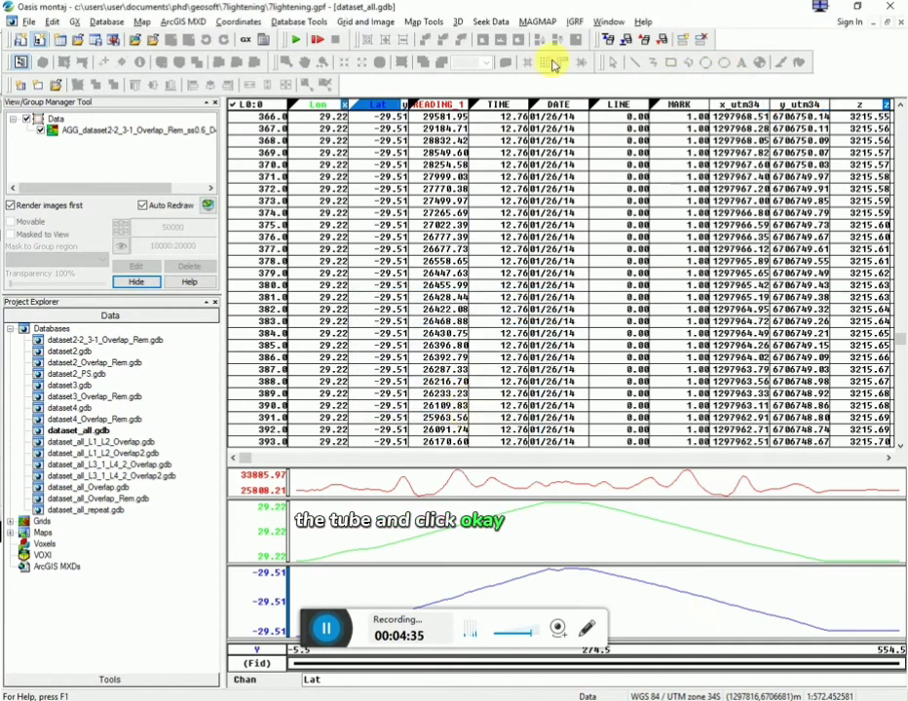
- Compute IGRF channels with the default IGRF Channel settings, giving IGRF_TF about 27914.7
click(574, 22)
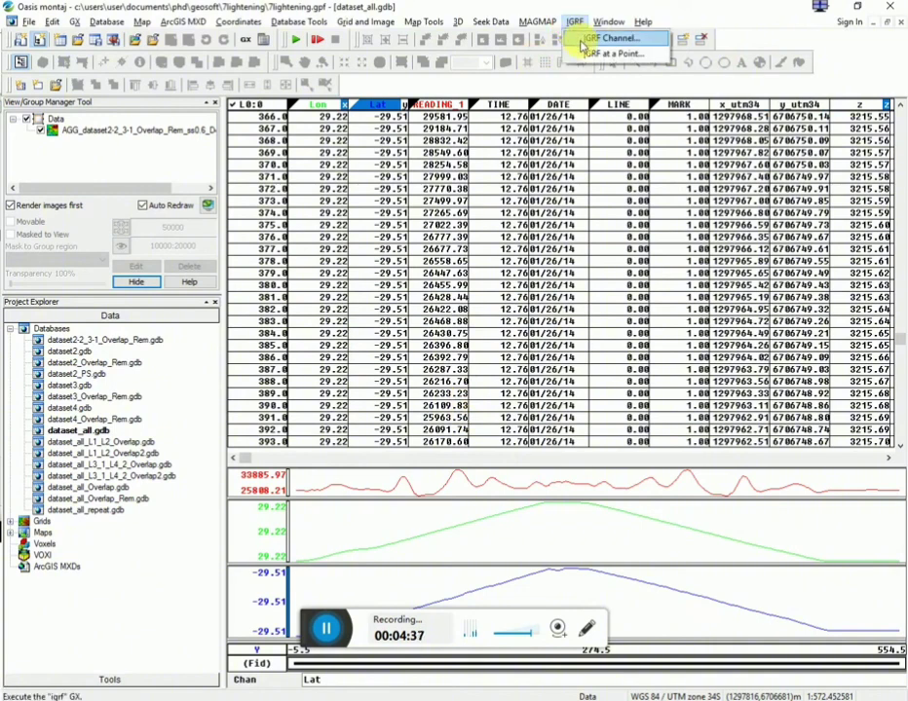
click(581, 41)
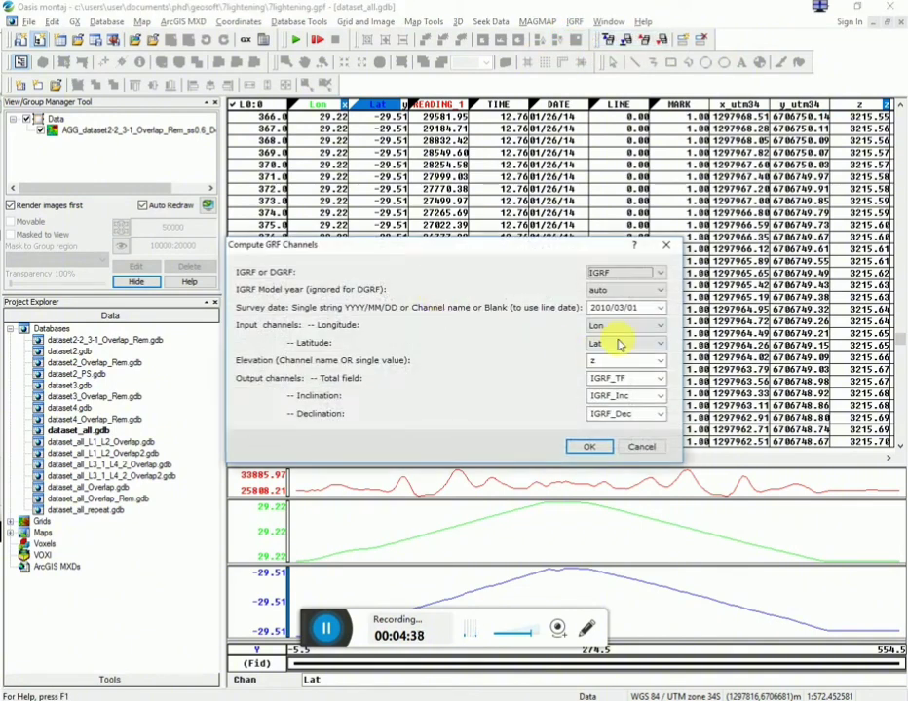
click(589, 448)
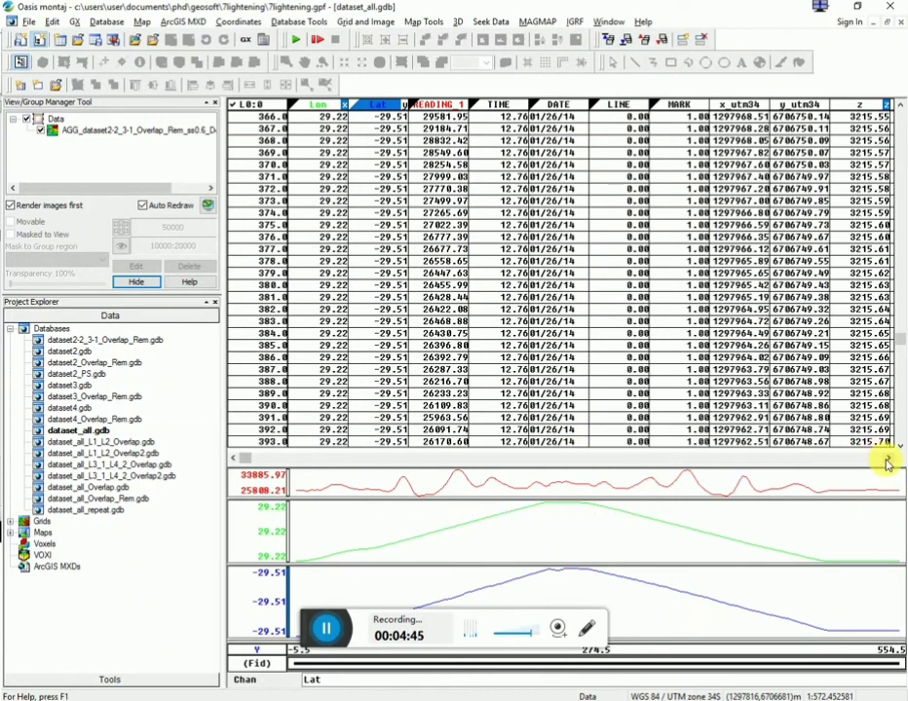
click(887, 459)
click(887, 460)
click(887, 460)
click(887, 460)
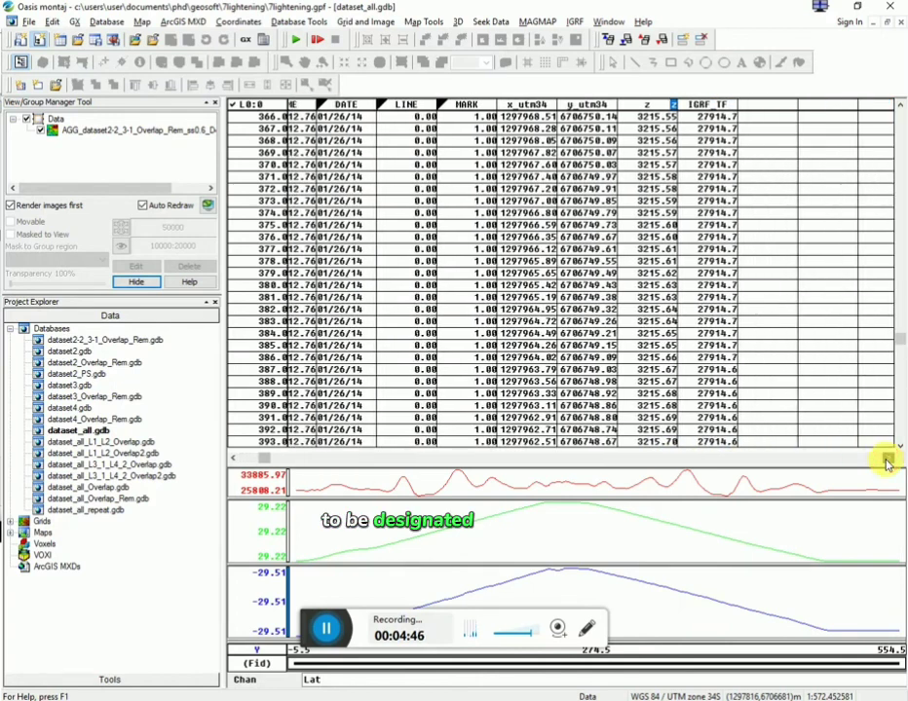
- Display IGRF_Inc (-63.6) and IGRF_Dec (-23.1) in the empty columns after IGRF_TF
click(710, 106)
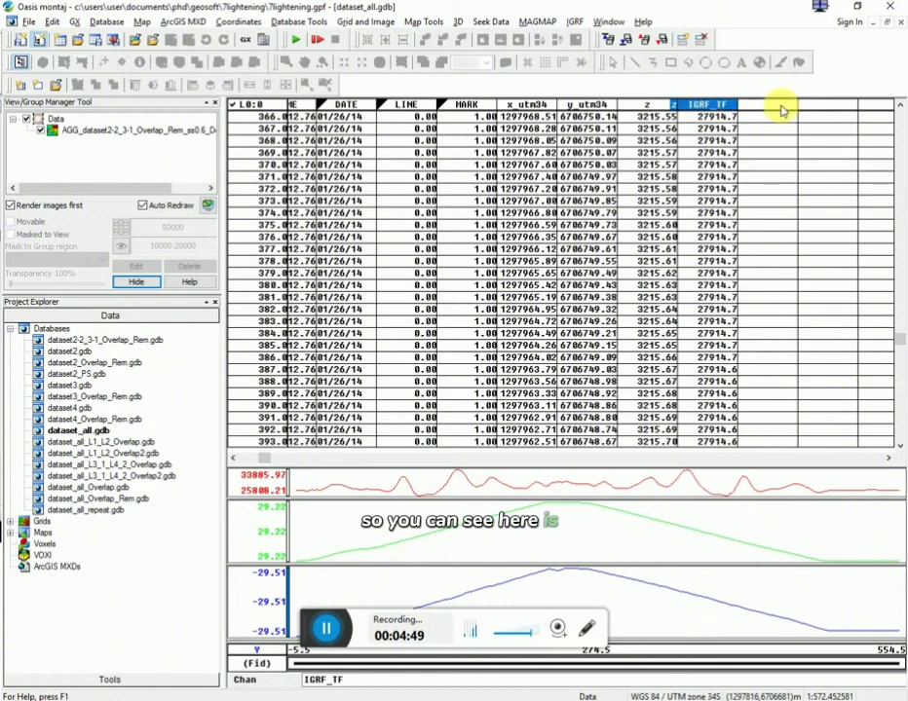
click(772, 107)
right_click(772, 109)
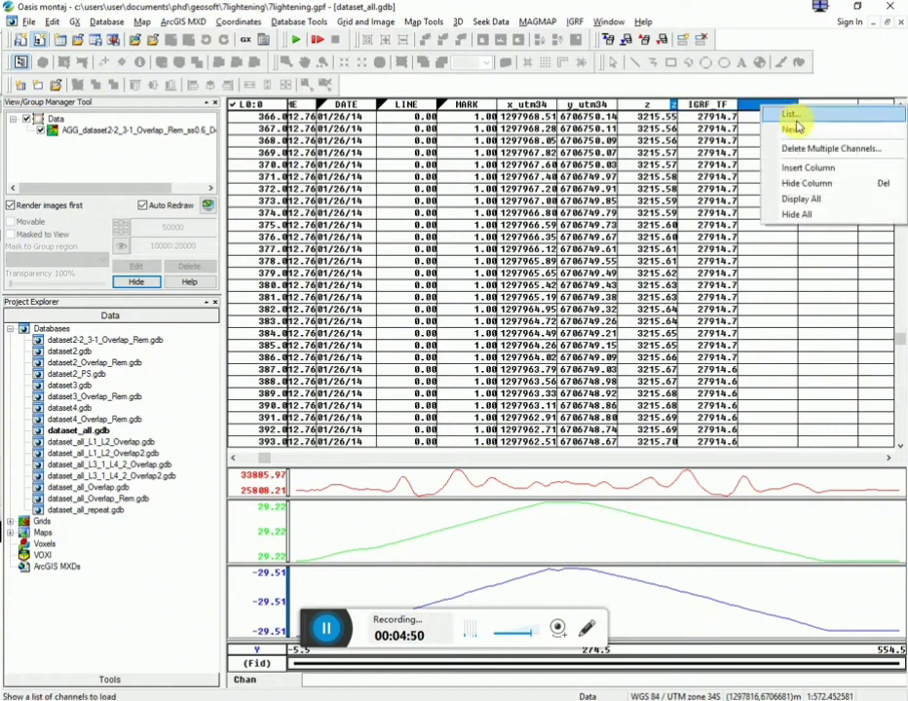
click(793, 118)
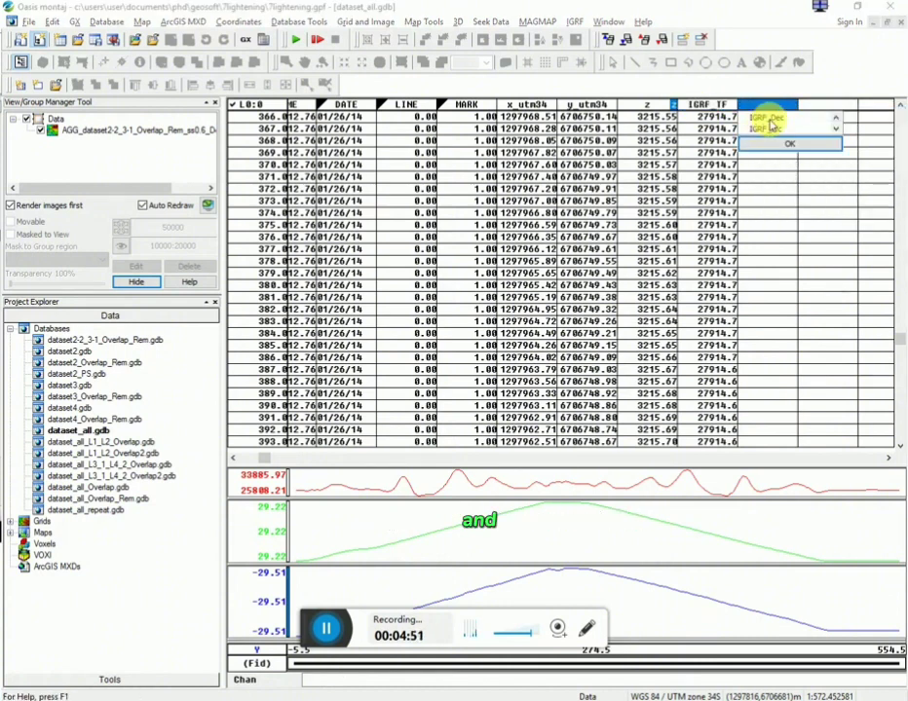
click(771, 130)
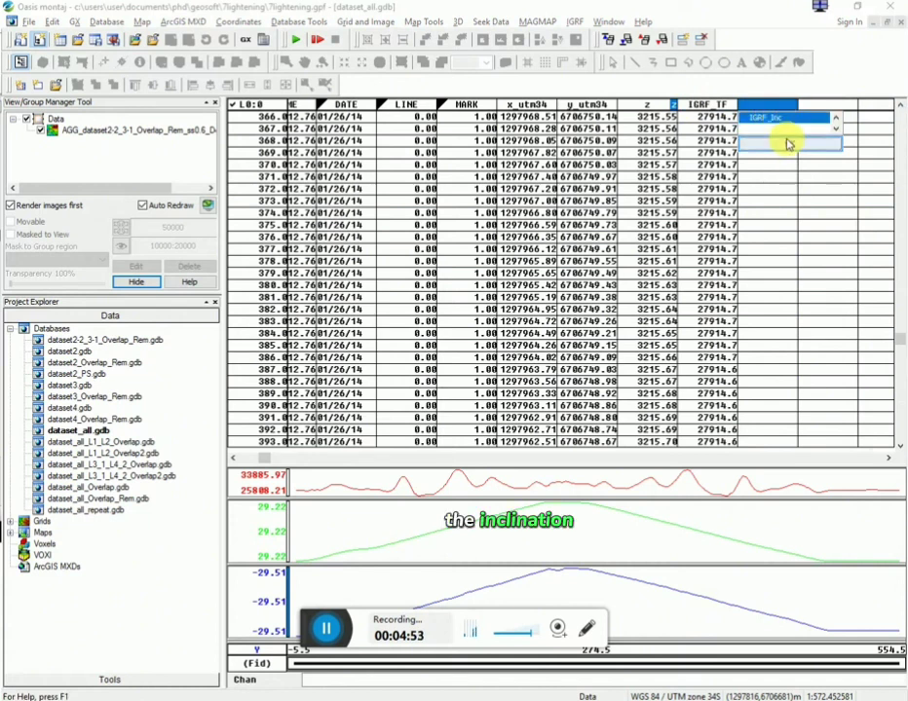
click(788, 144)
right_click(820, 110)
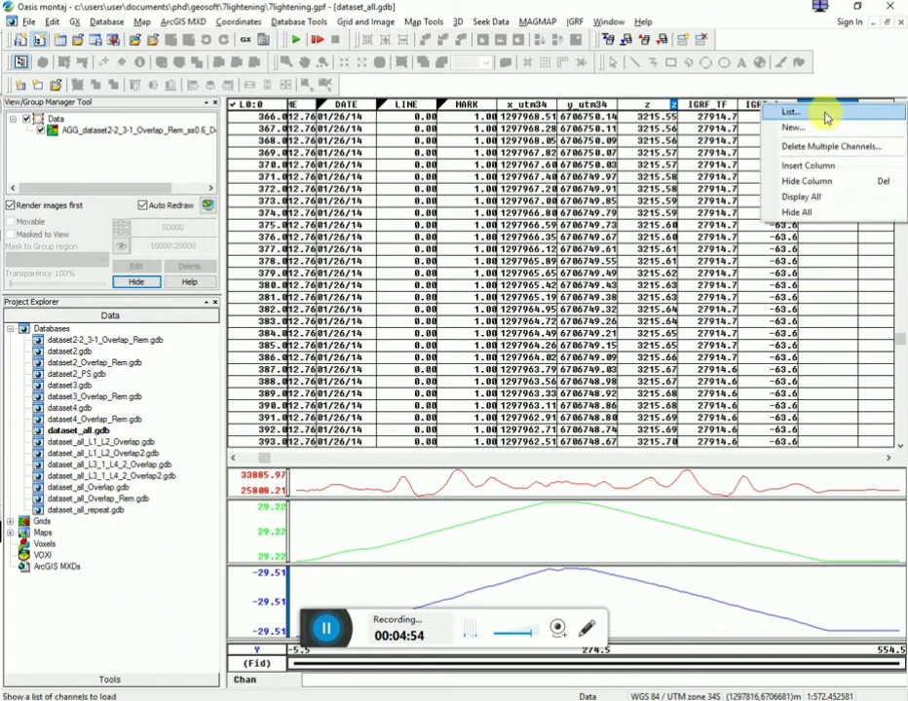
click(827, 115)
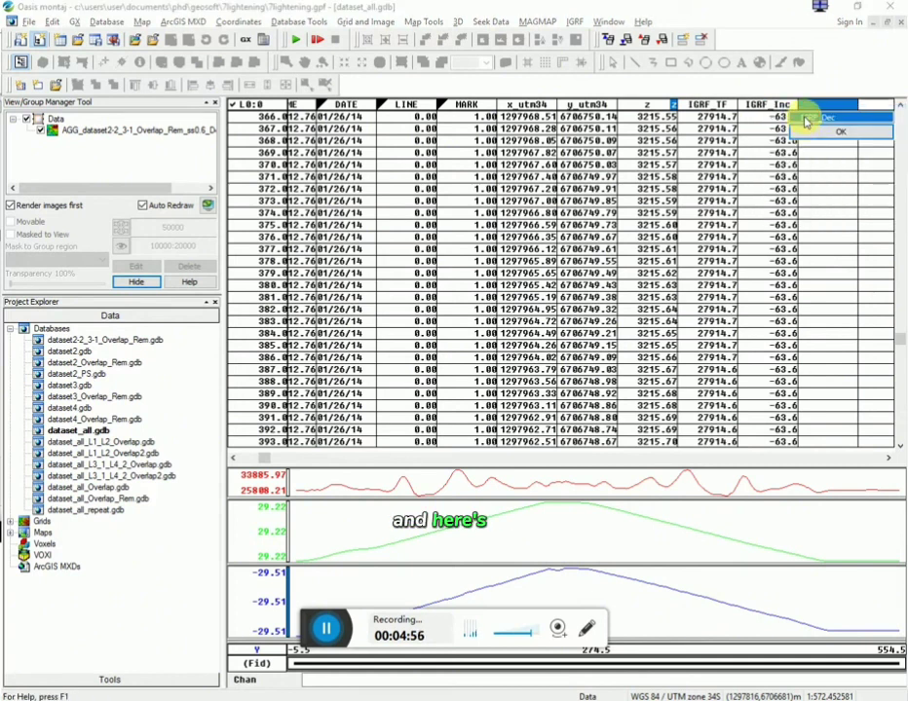
click(811, 134)
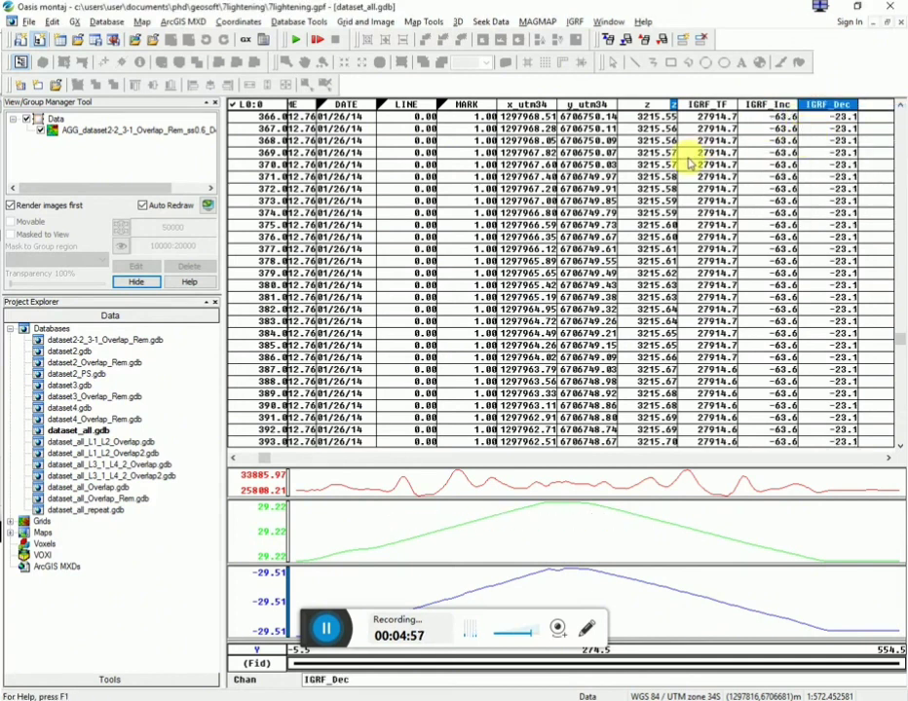
click(707, 104)
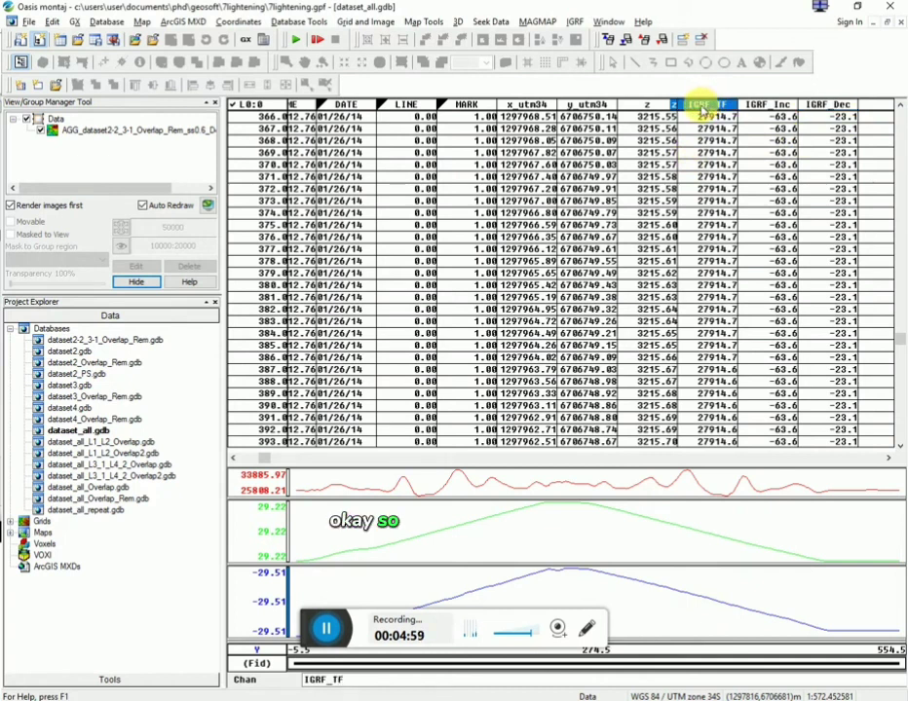
- Start Minimum Curvature gridding with IGRF_TF as the channel to grid
click(353, 22)
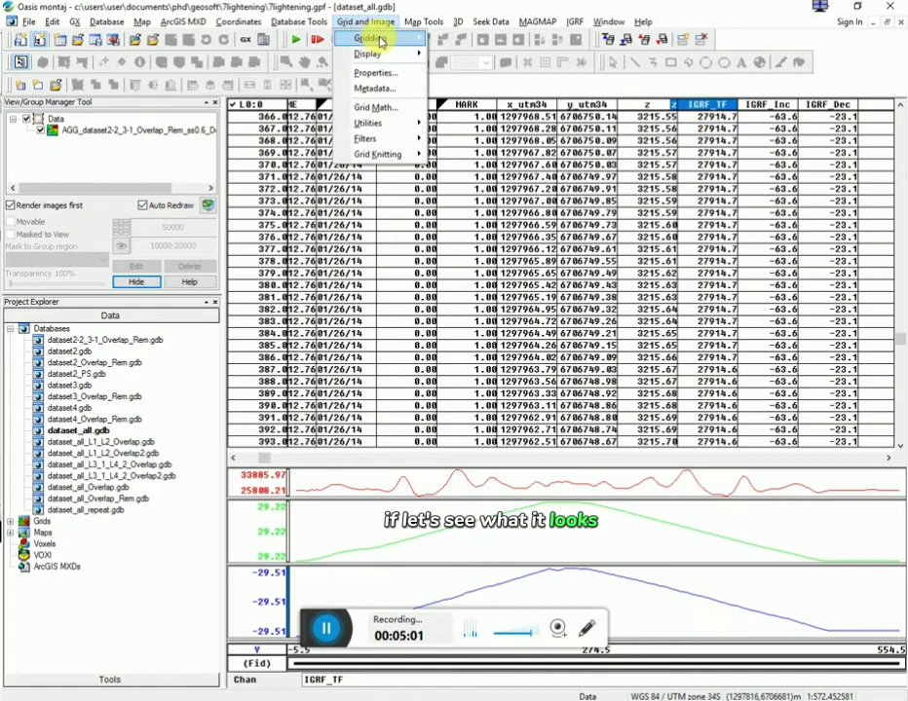
mouse_move(385, 41)
click(477, 38)
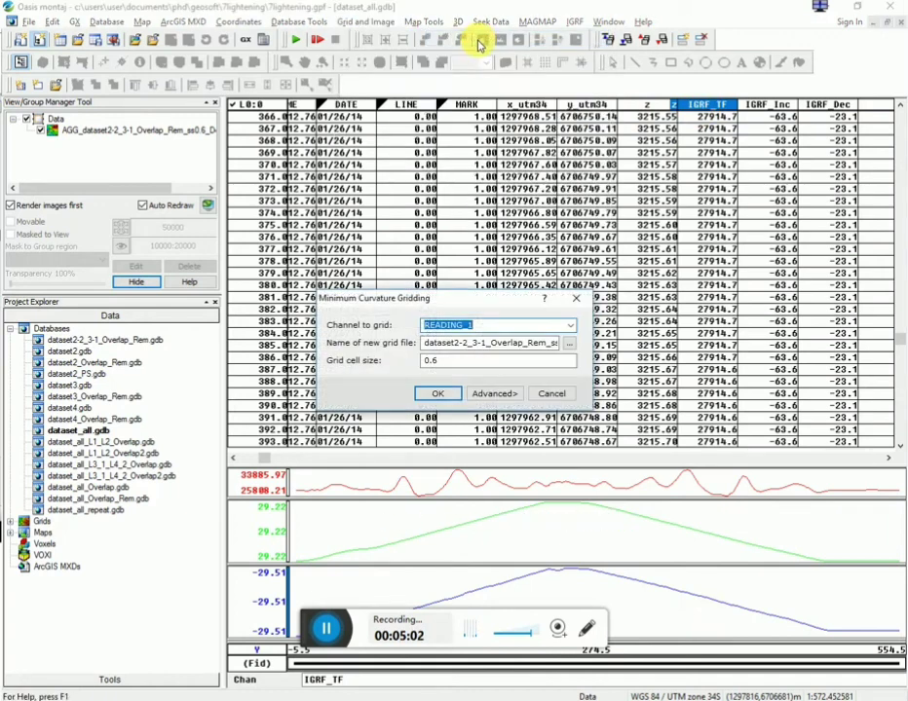
click(571, 327)
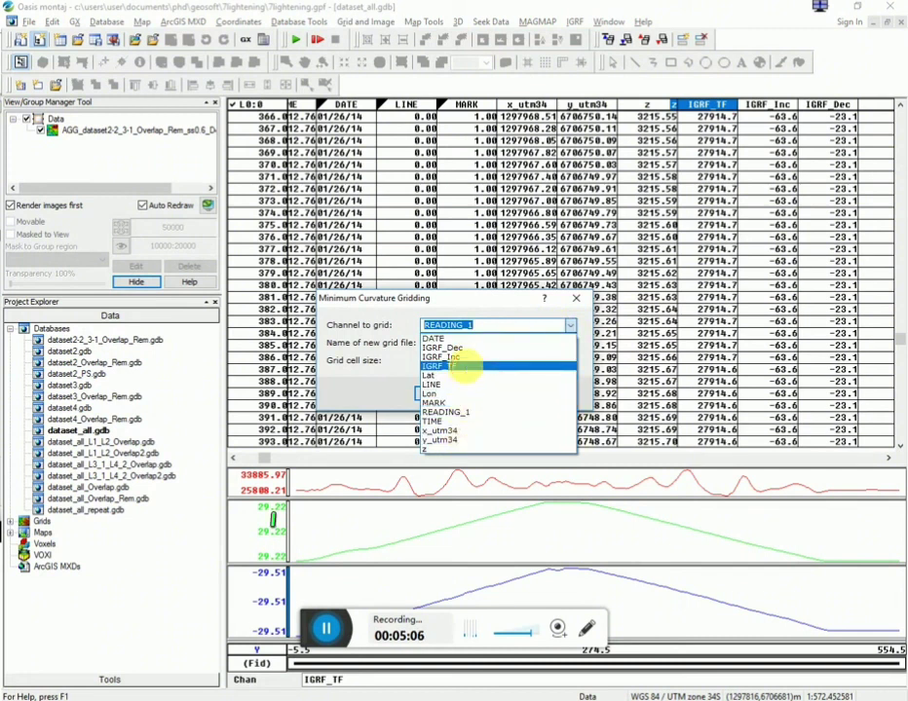
click(440, 366)
- Set the output grid to IGRF_TF.grd in Geosoft default format and clear the 0.6 cell size
click(569, 344)
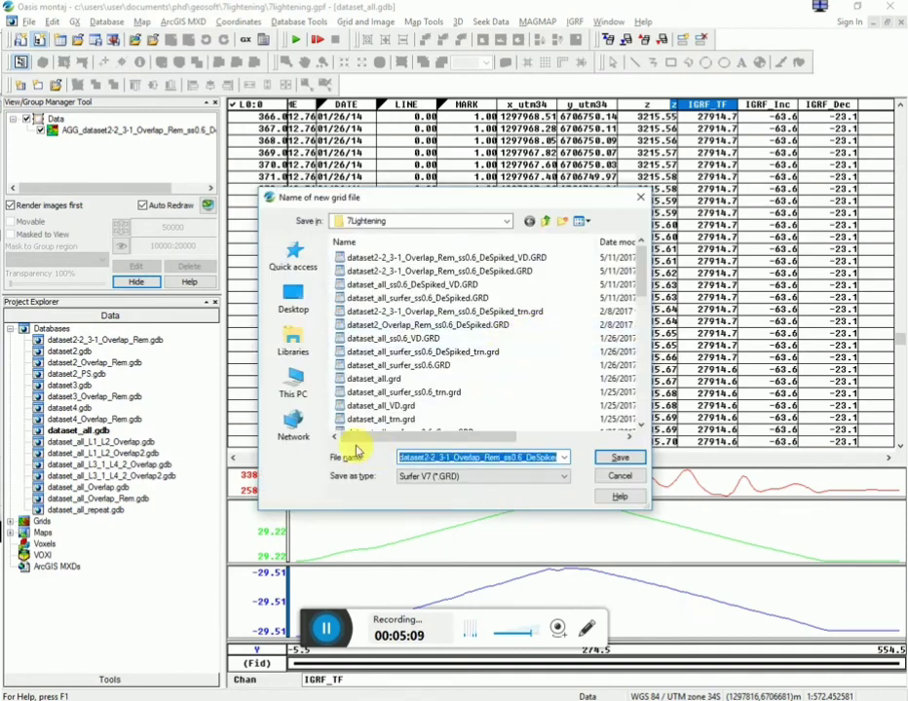
text(.GRD)
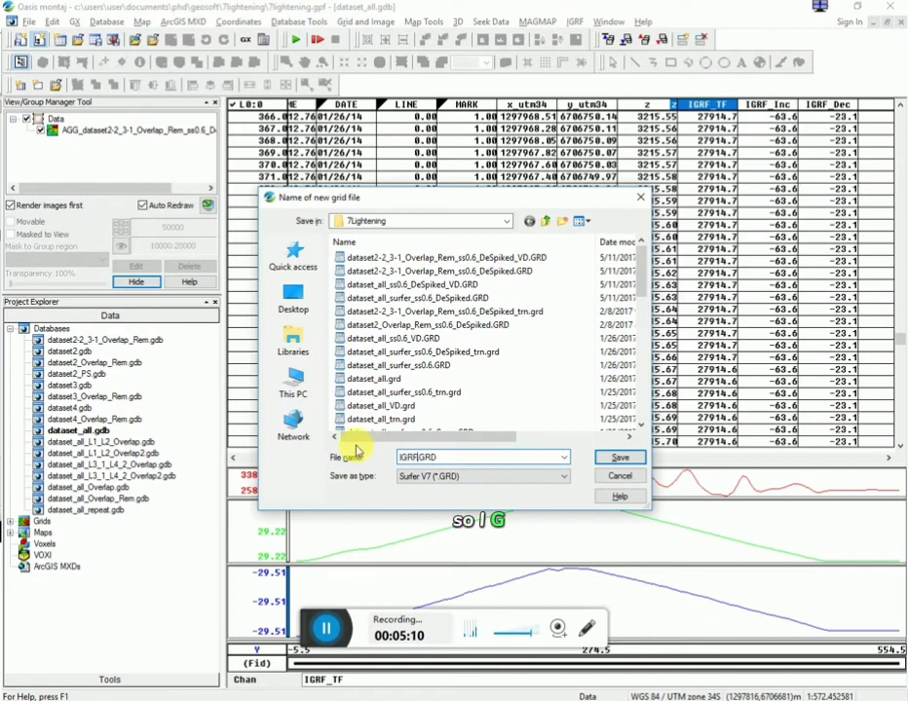
text(IGRF_T)
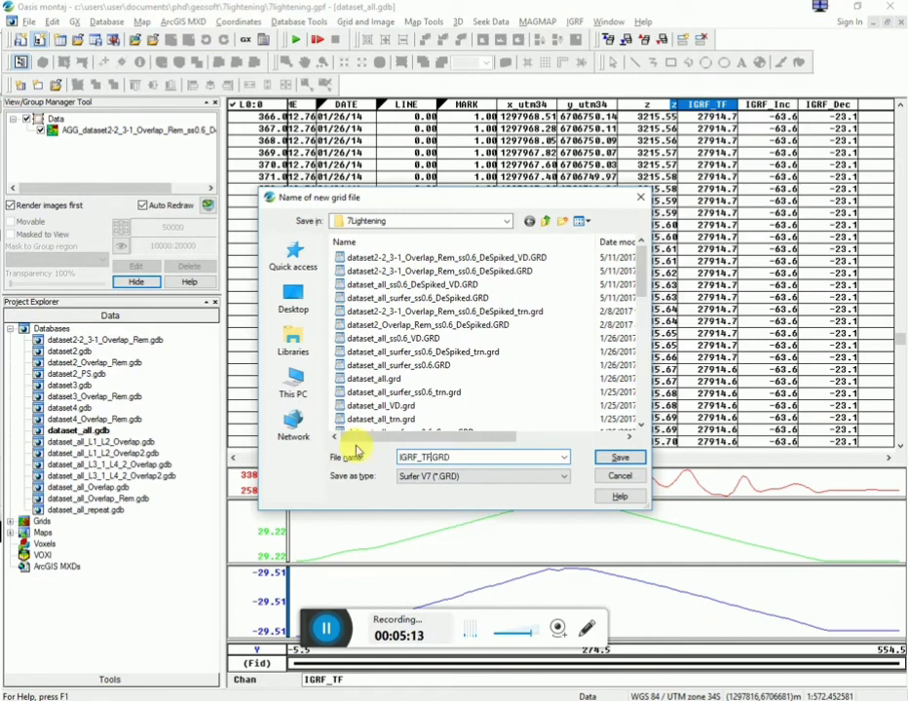
click(510, 475)
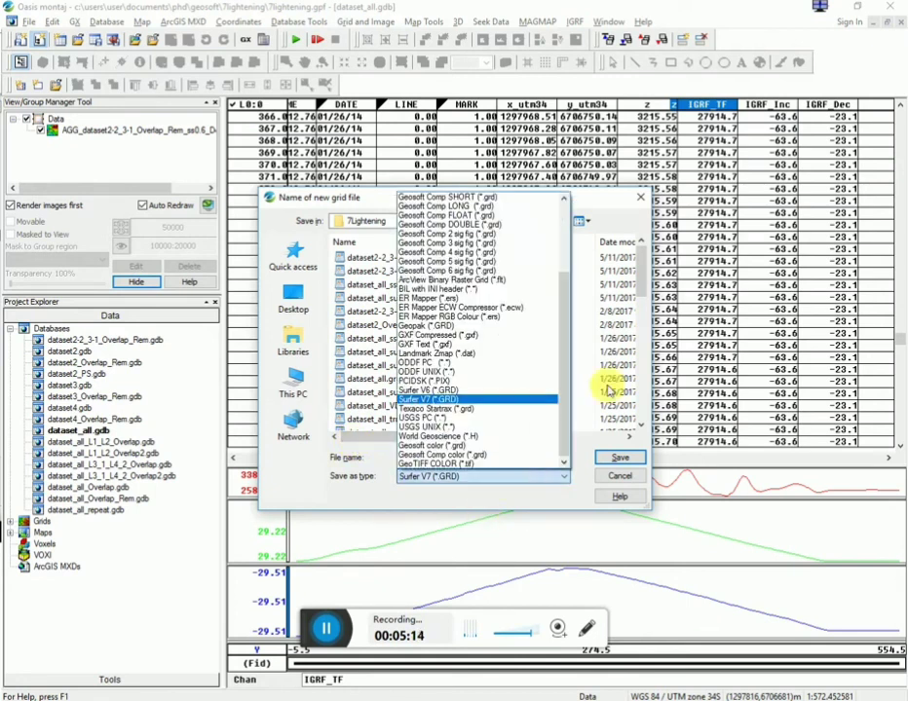
scroll(558, 205, up, 4)
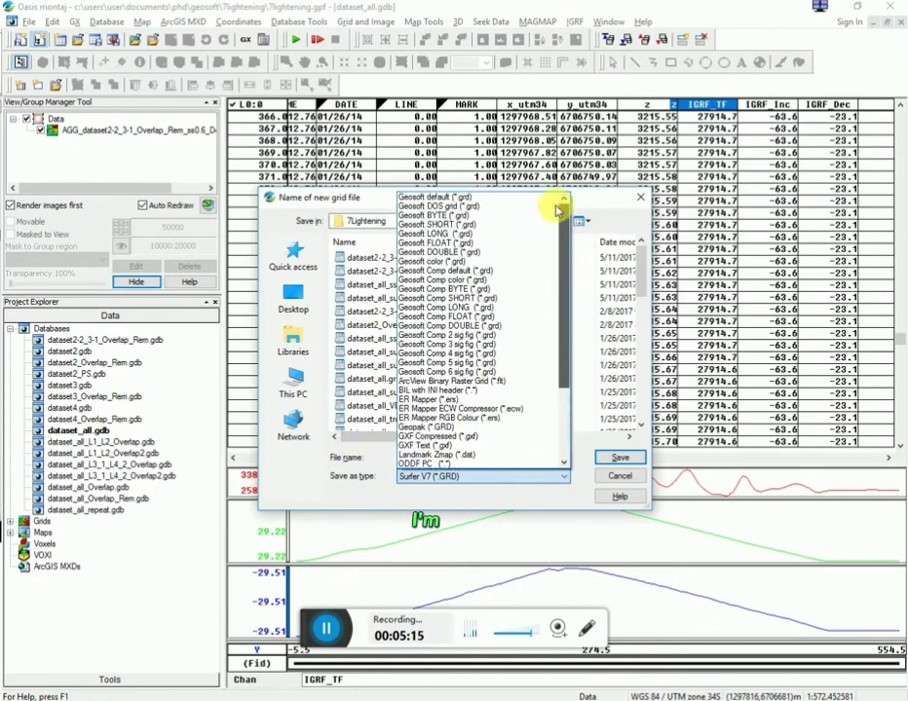
click(492, 196)
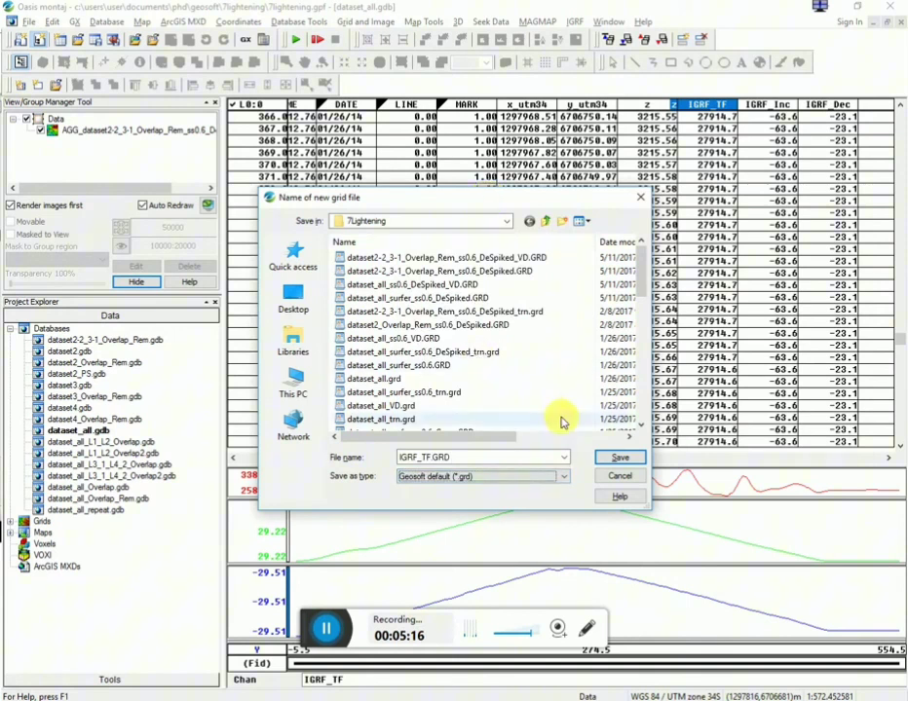
click(609, 459)
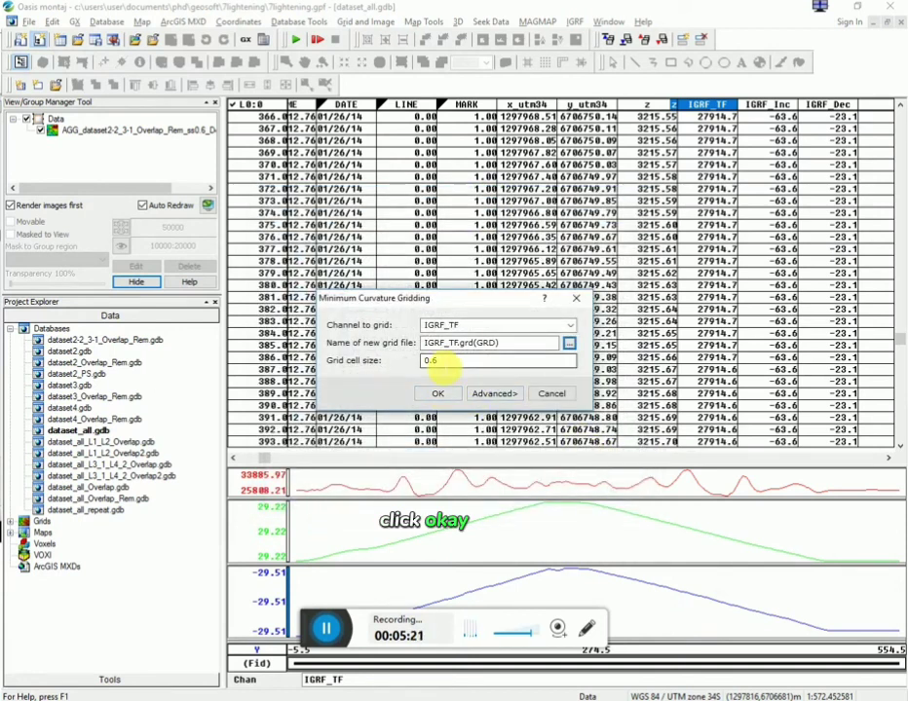
click(438, 392)
key(BackSpace)
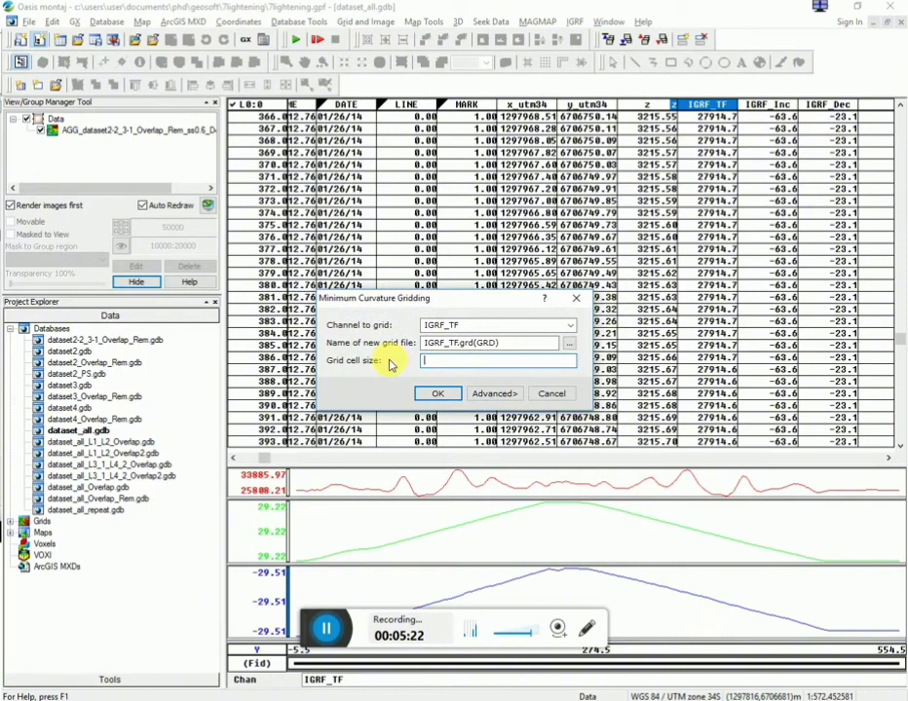
- Run the gridding to create IGRF_TF.grd, shown as the coloured map layer AGG_IGRF_TF
click(439, 393)
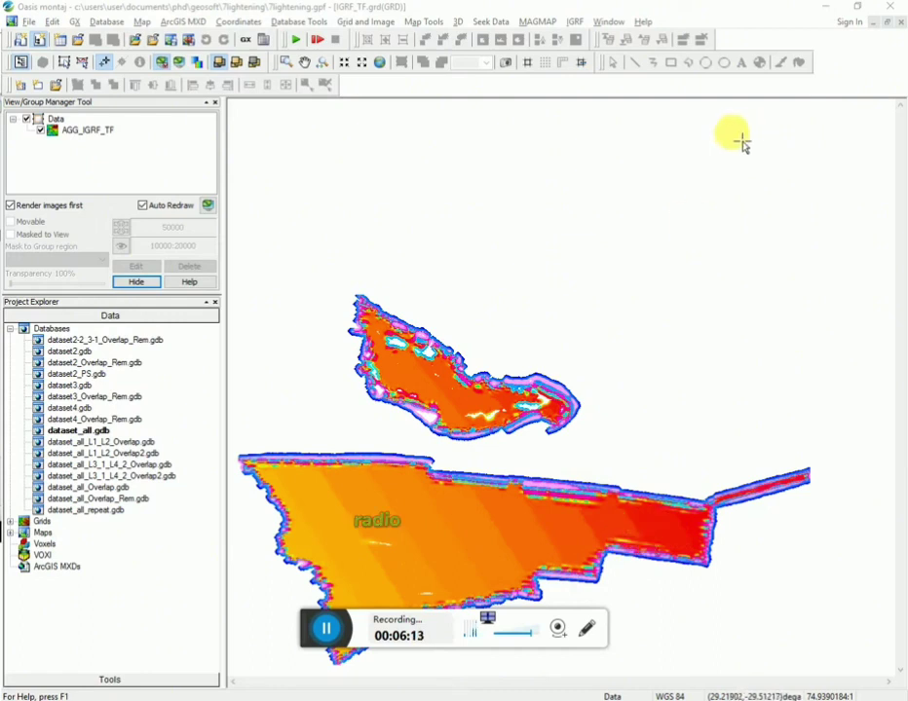
- Close the grid map and set X to x_utm34, Y to y_utm34 in WGS 84 / UTM zone 34S
click(899, 23)
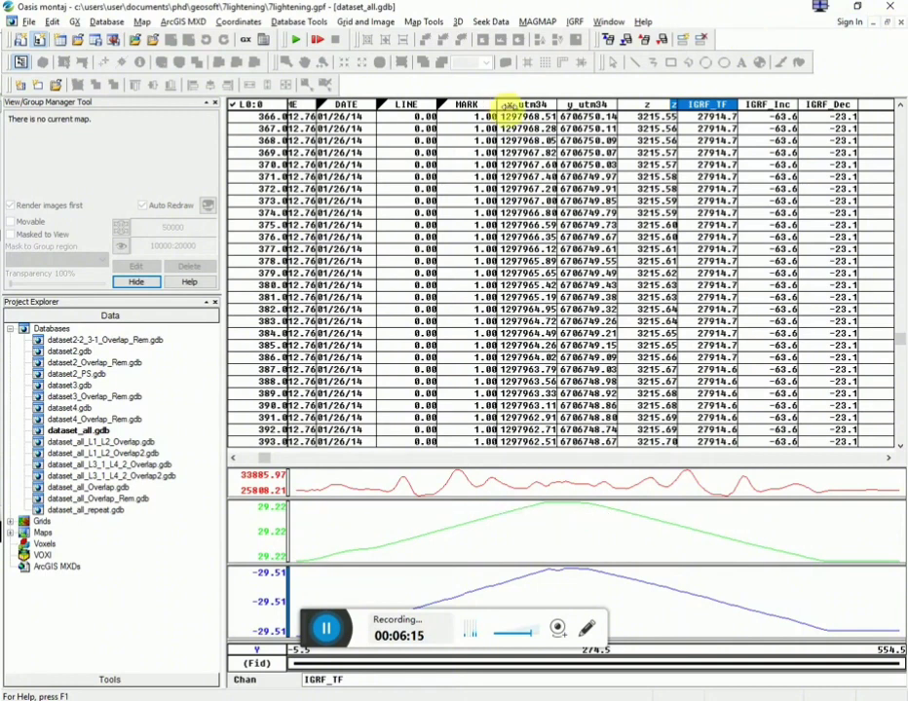
click(239, 21)
click(256, 54)
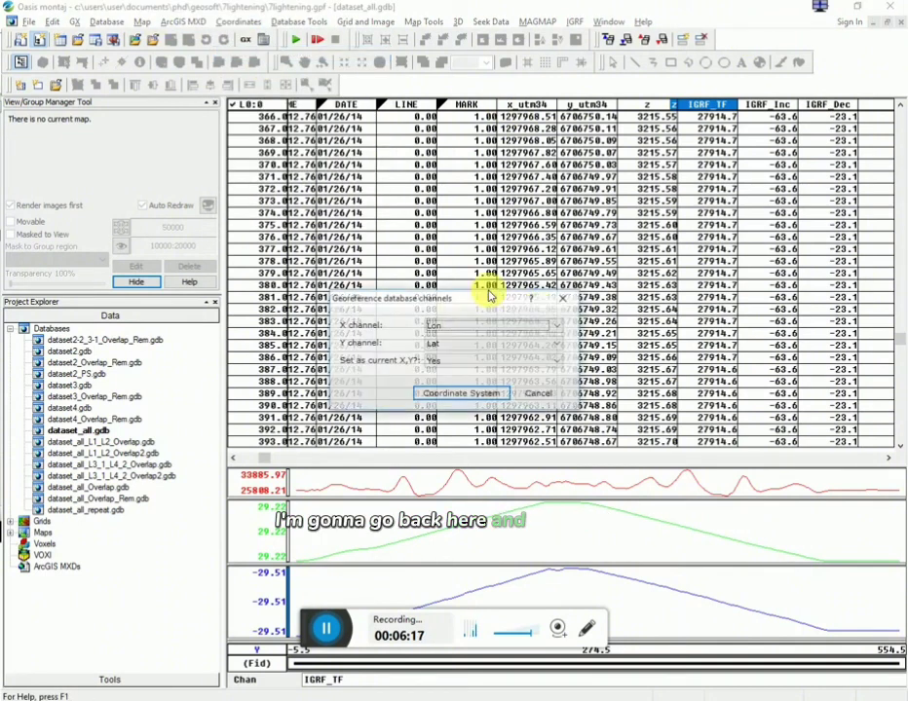
click(462, 327)
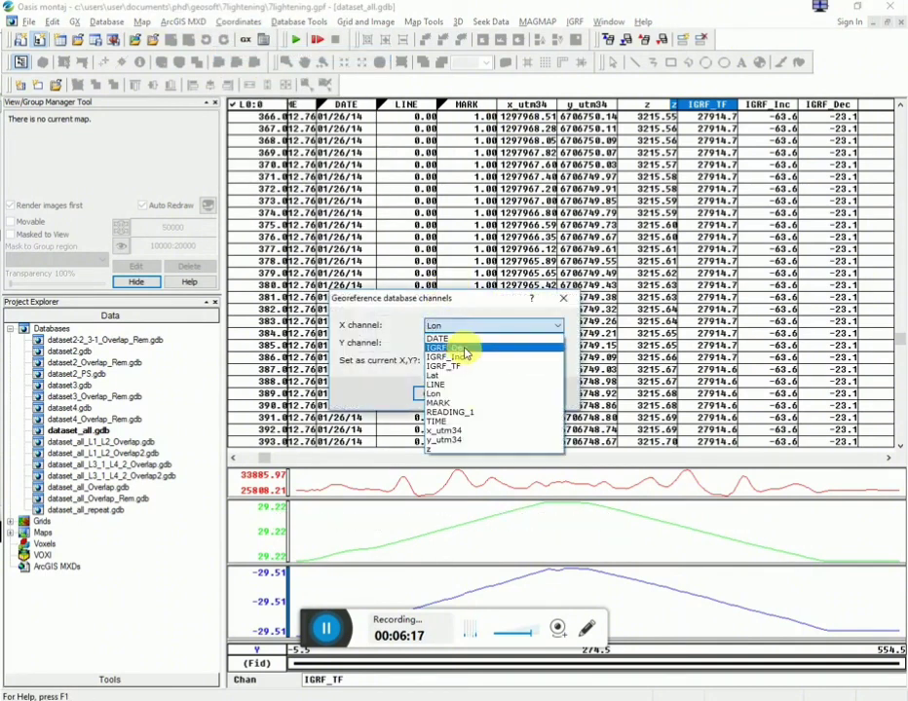
click(478, 431)
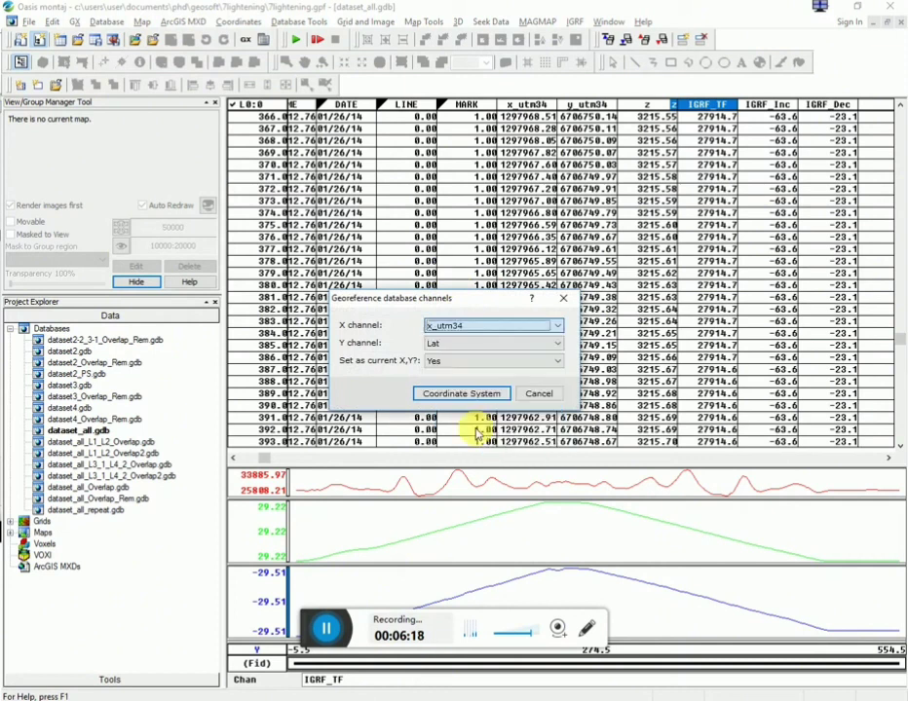
click(486, 343)
click(474, 456)
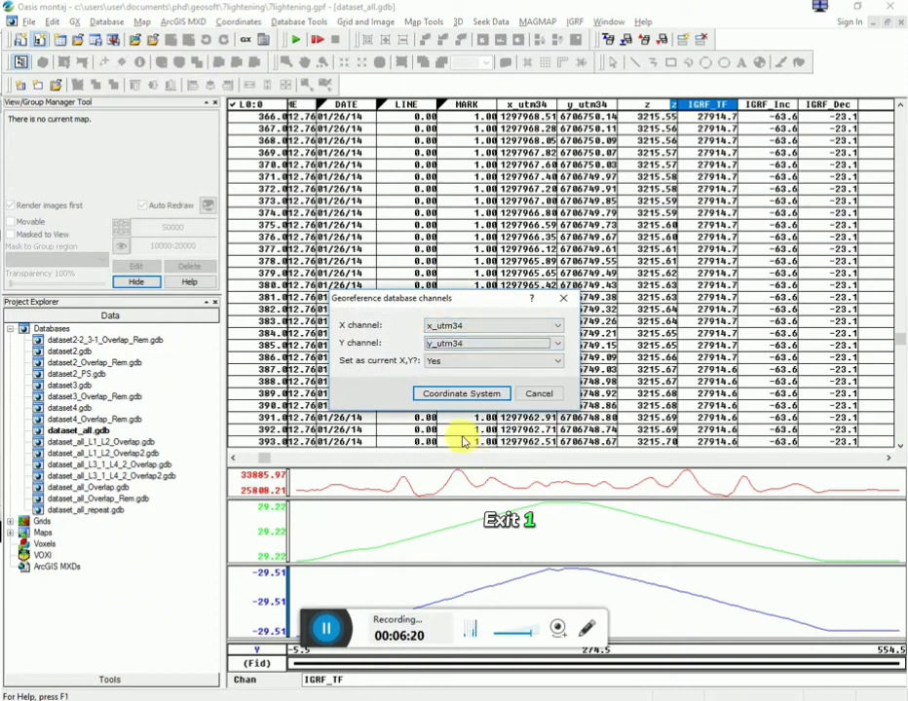
click(500, 396)
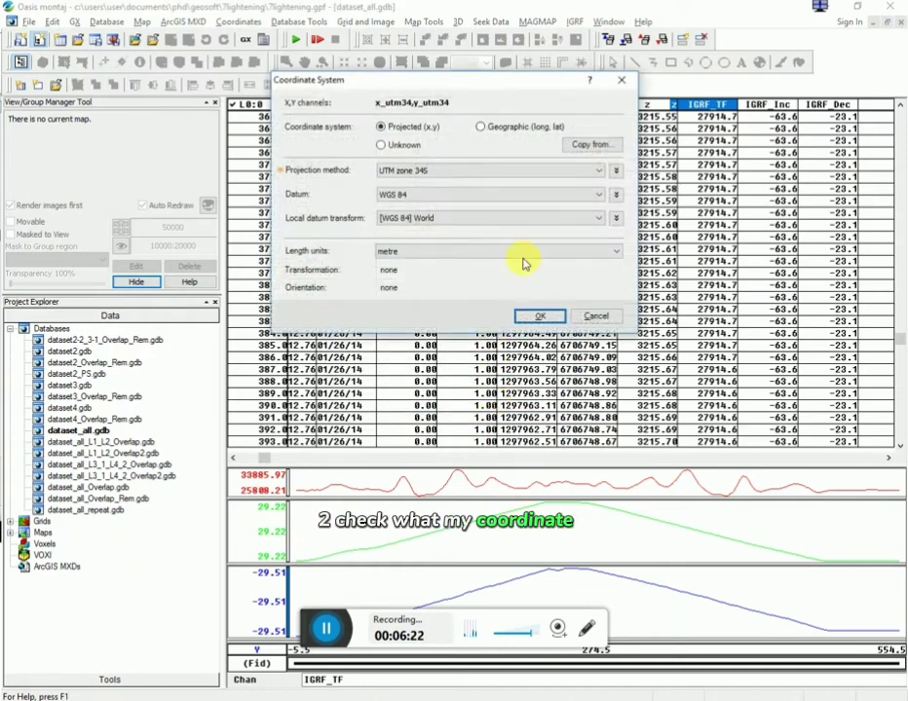
click(539, 317)
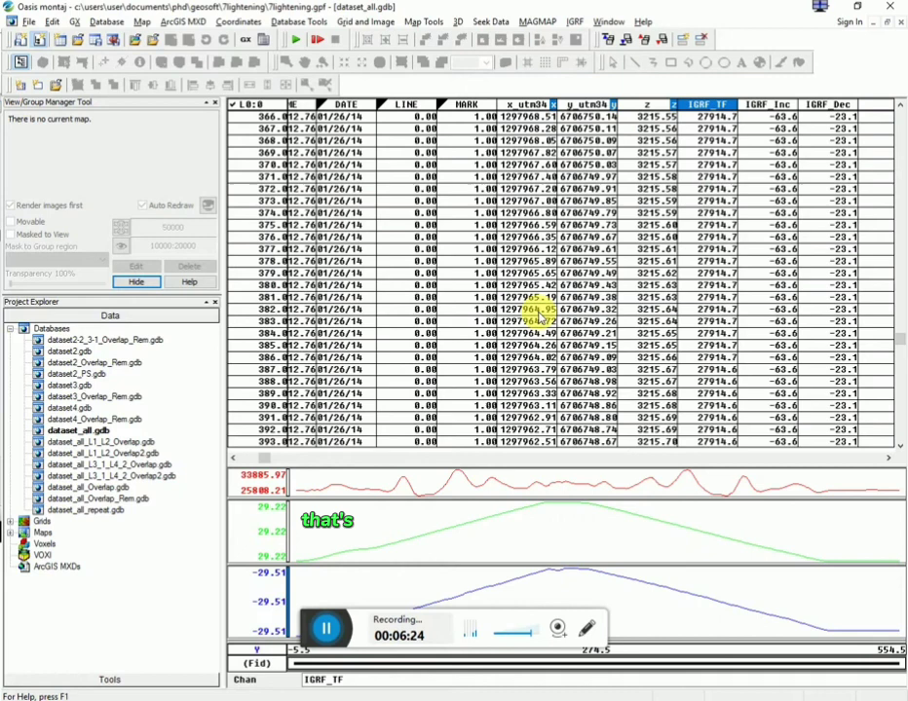
- Rerun Minimum Curvature gridding of IGRF_TF, overwriting the existing IGRF_TF.grd
click(349, 22)
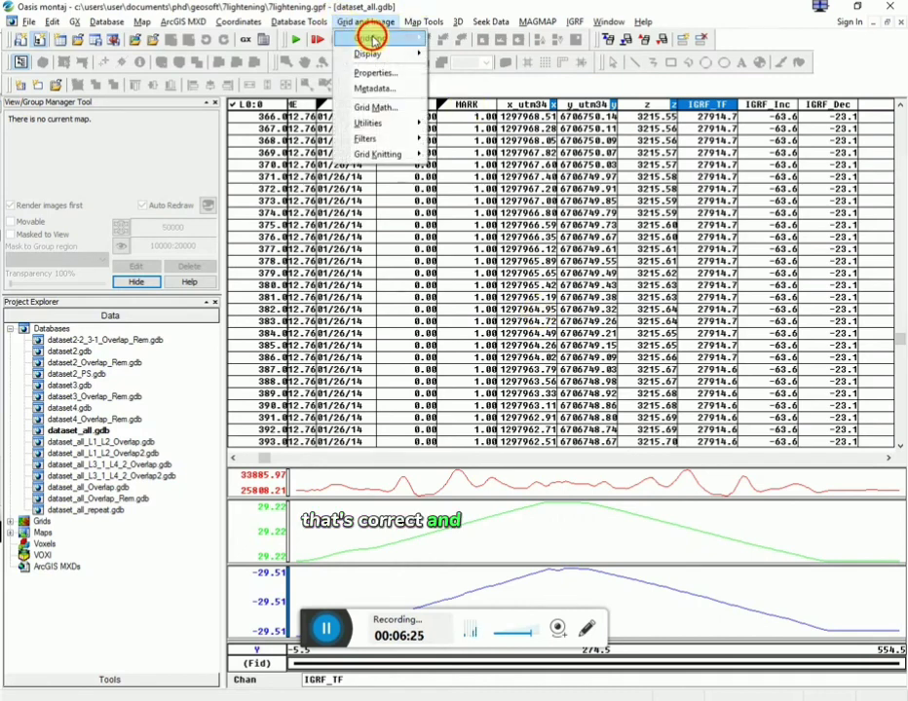
mouse_move(375, 36)
click(484, 37)
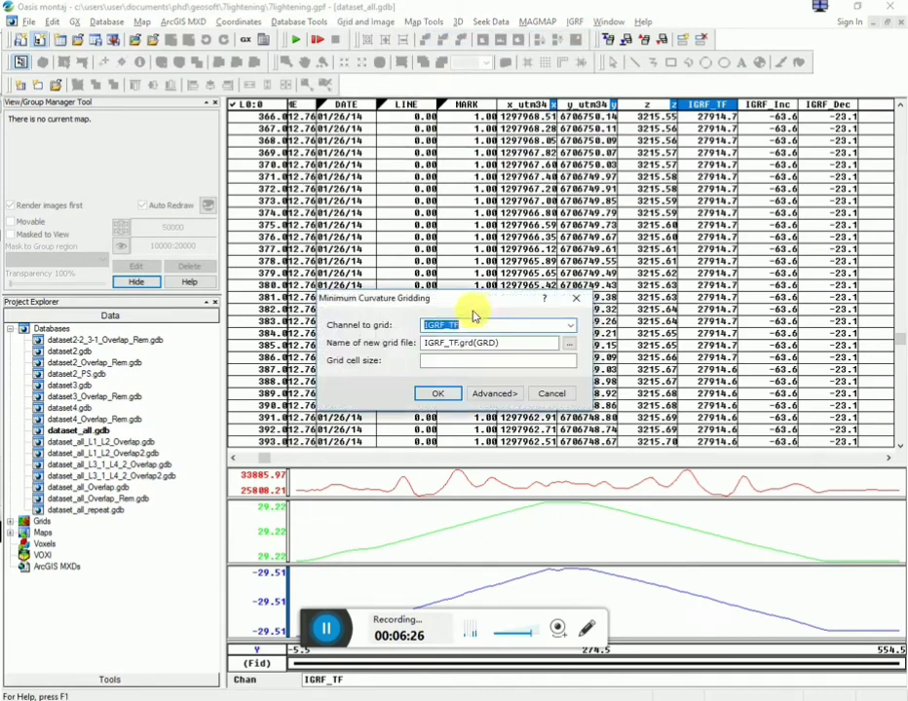
click(439, 394)
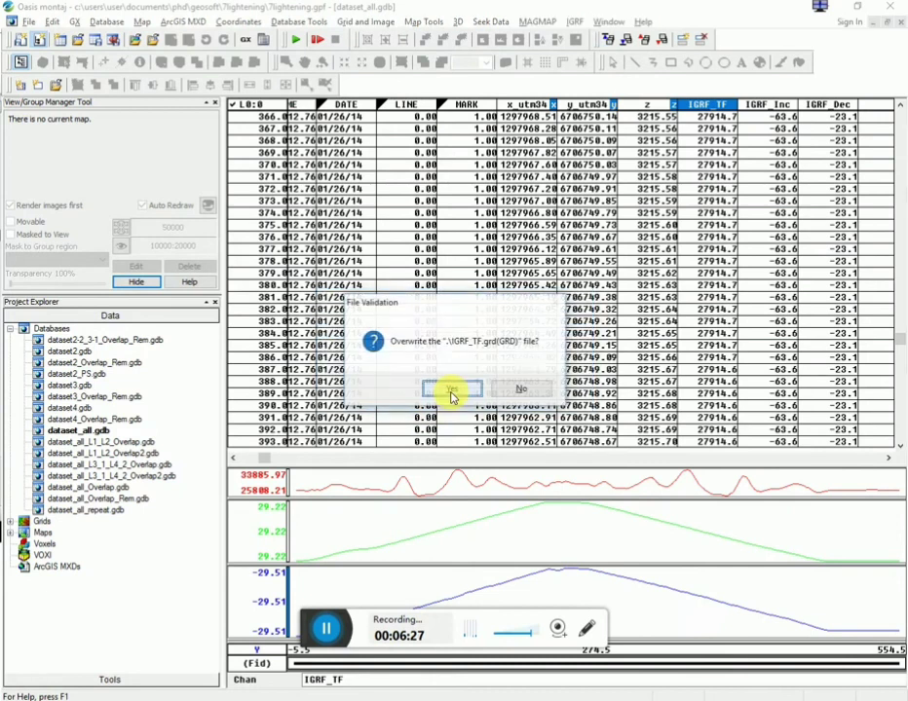
click(451, 391)
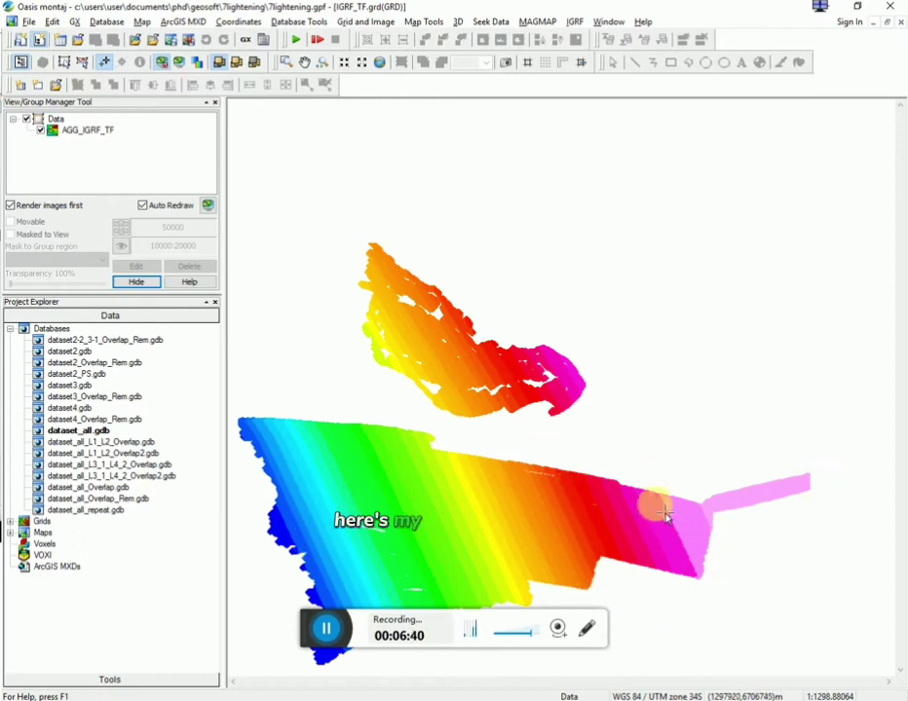
- Move the open grid maps aside and open dataset_all.grd as a map
click(887, 23)
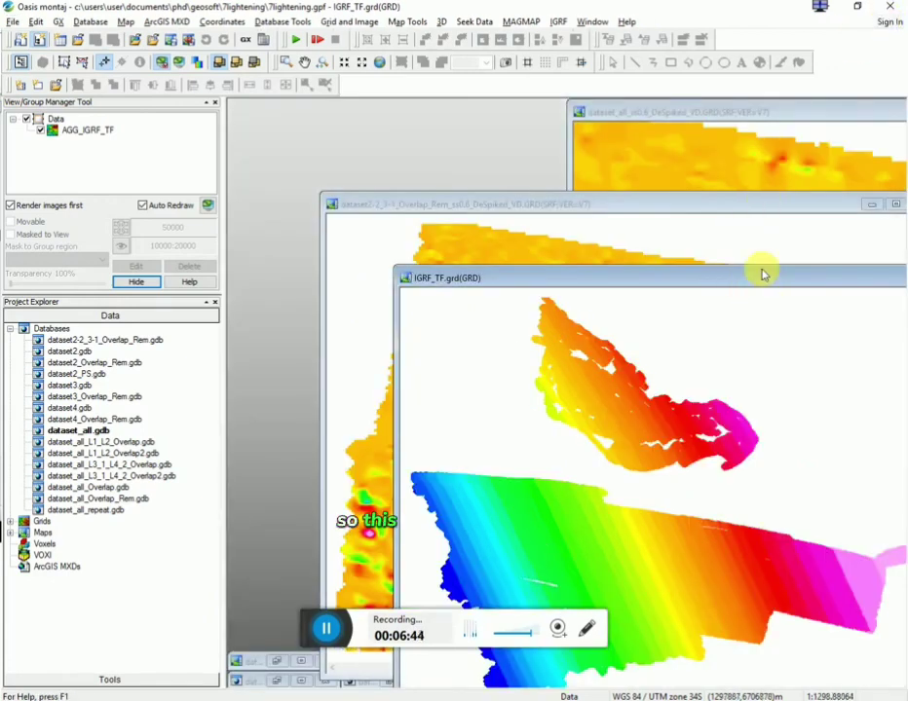
drag(763, 280, 705, 133)
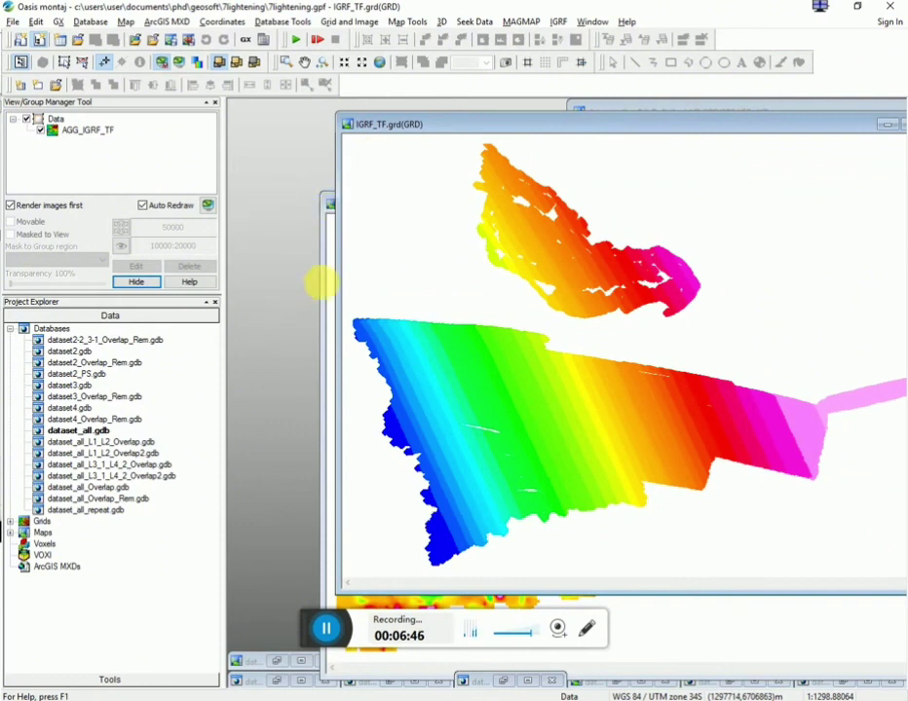
click(330, 283)
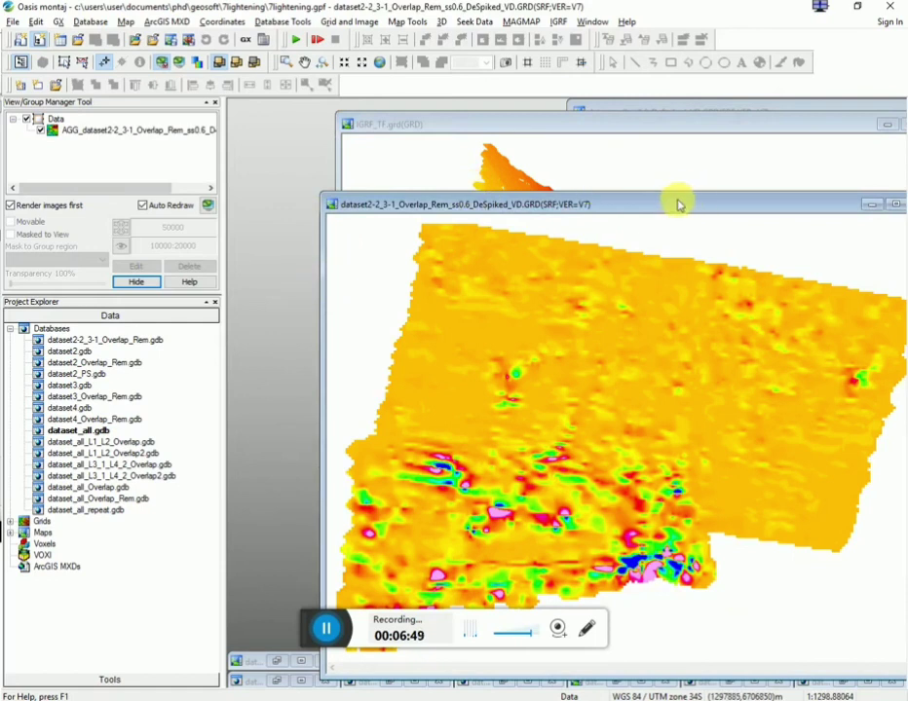
drag(679, 205, 592, 189)
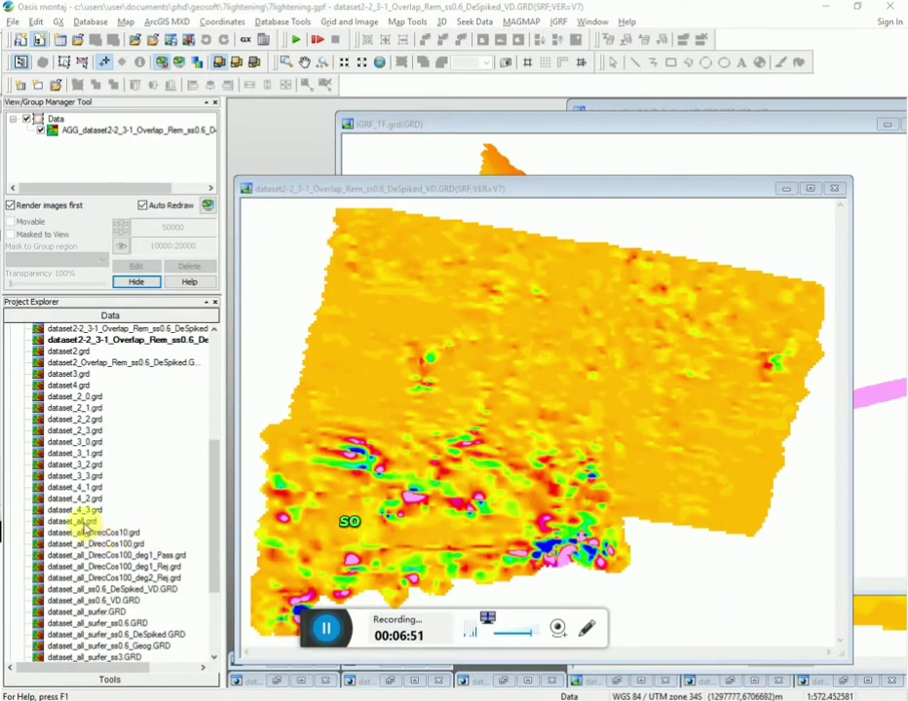
click(84, 523)
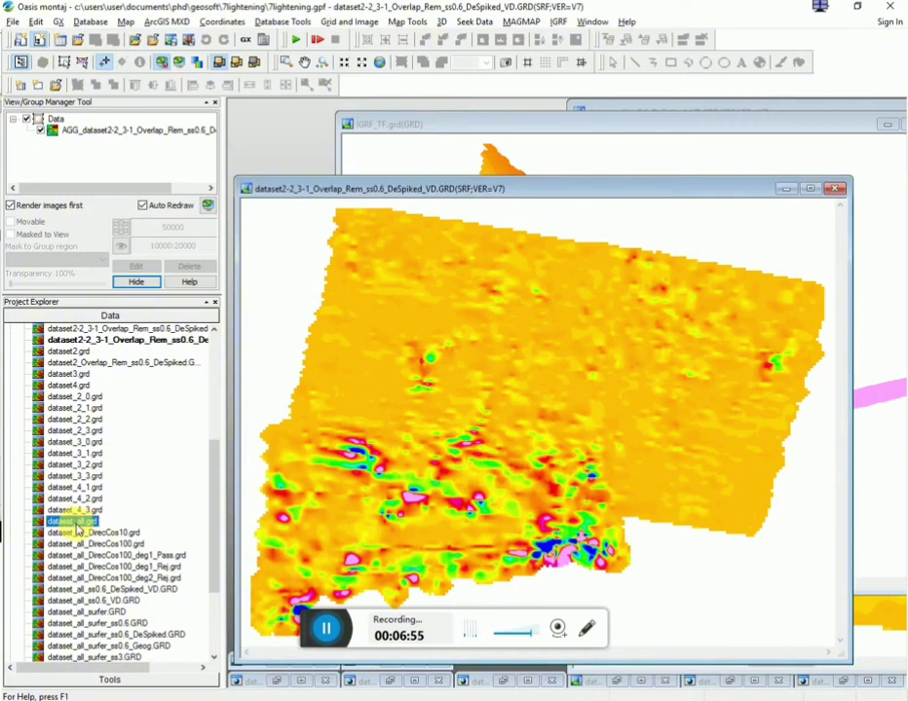
double_click(77, 523)
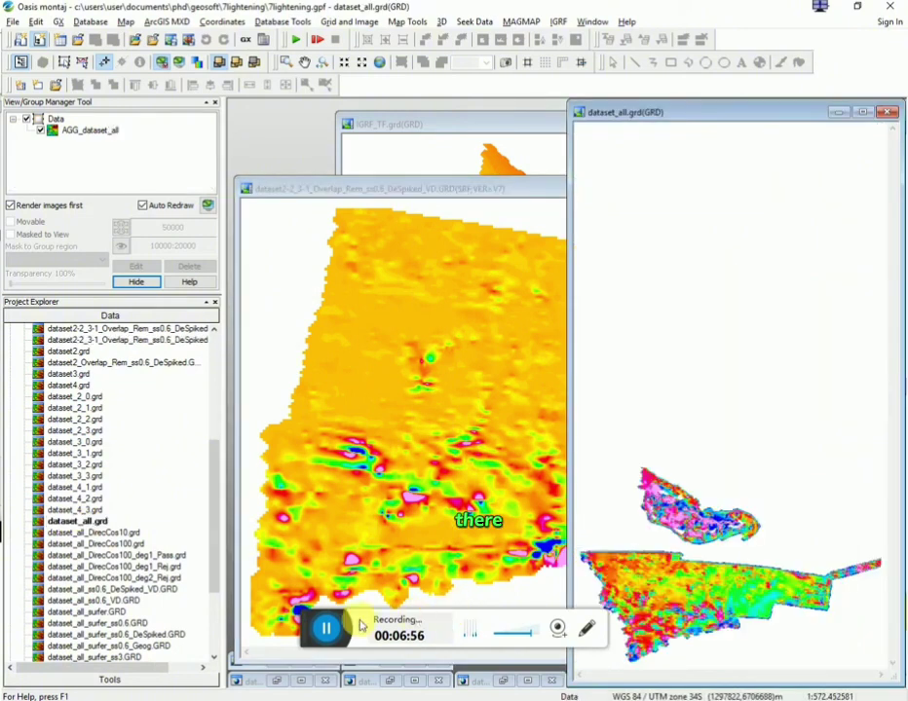
click(535, 191)
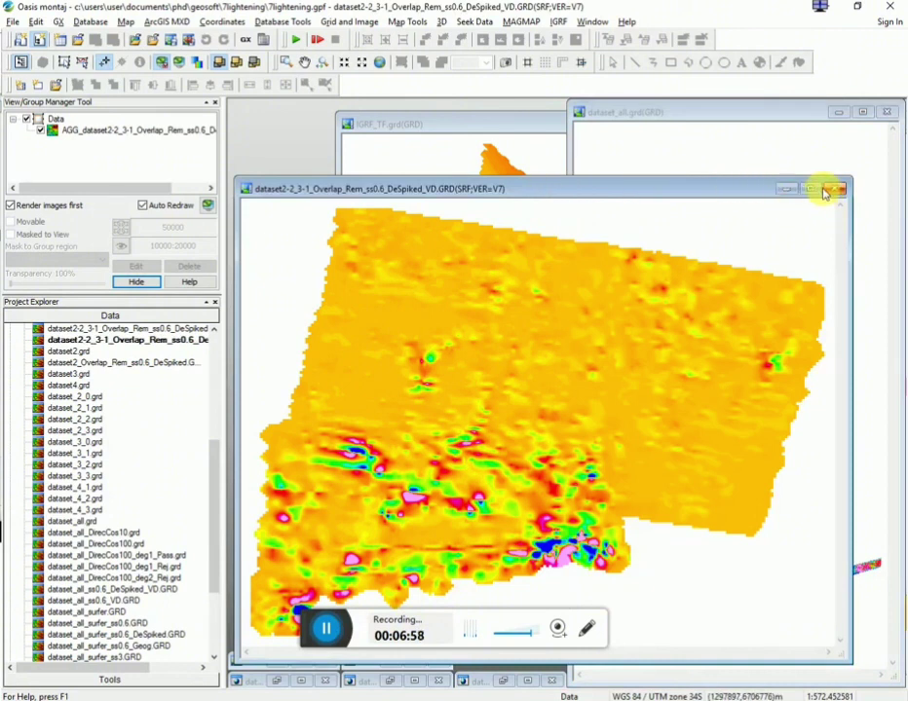
click(783, 190)
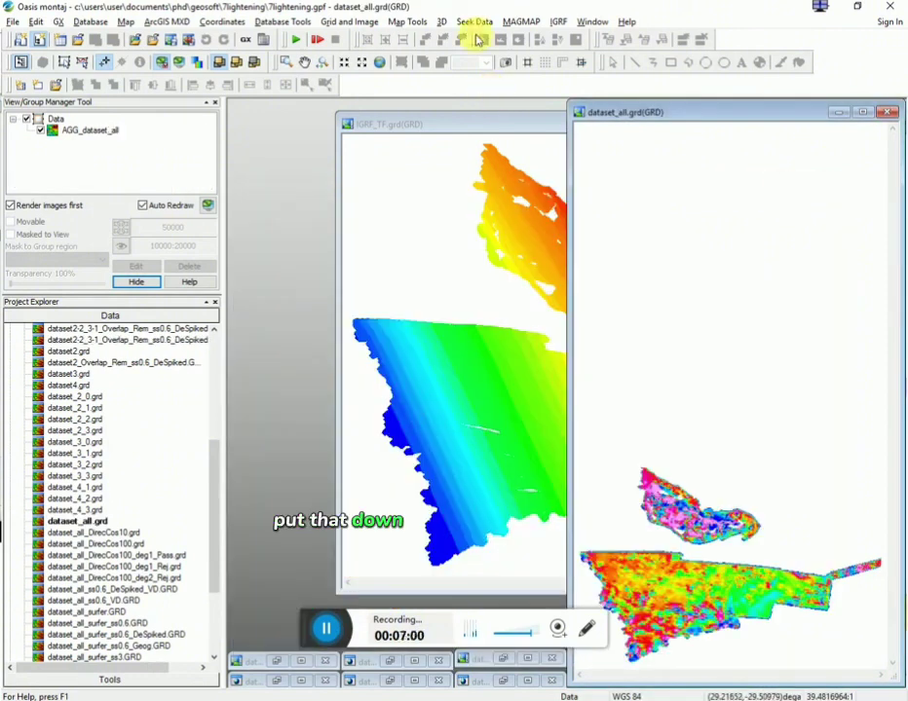
- Tile the dataset_all and IGRF_TF maps vertically, zoom IGRF_TF to full extent and activate it
click(593, 22)
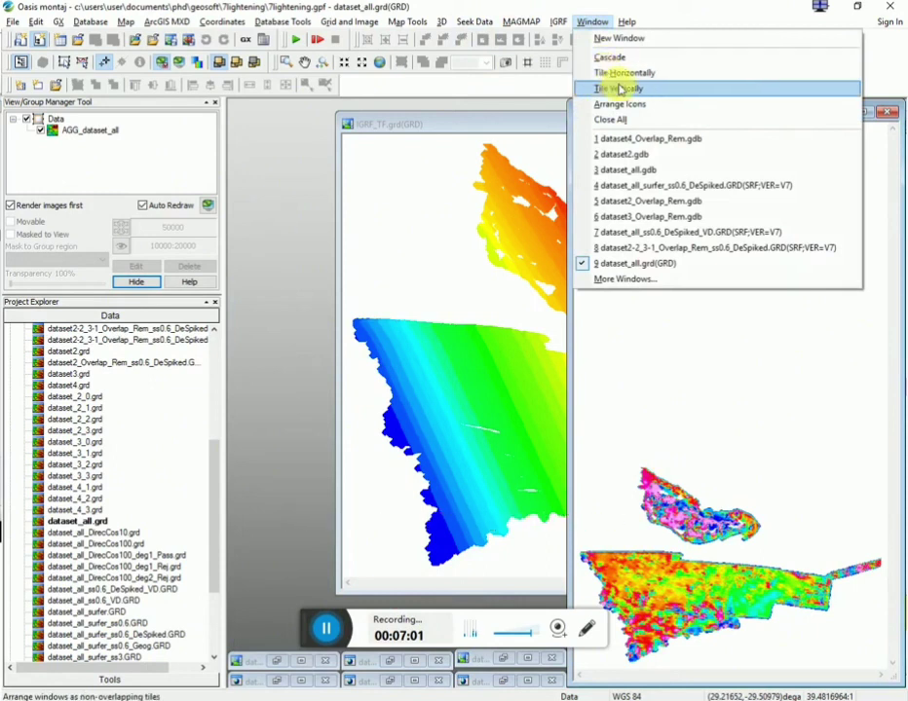
click(614, 88)
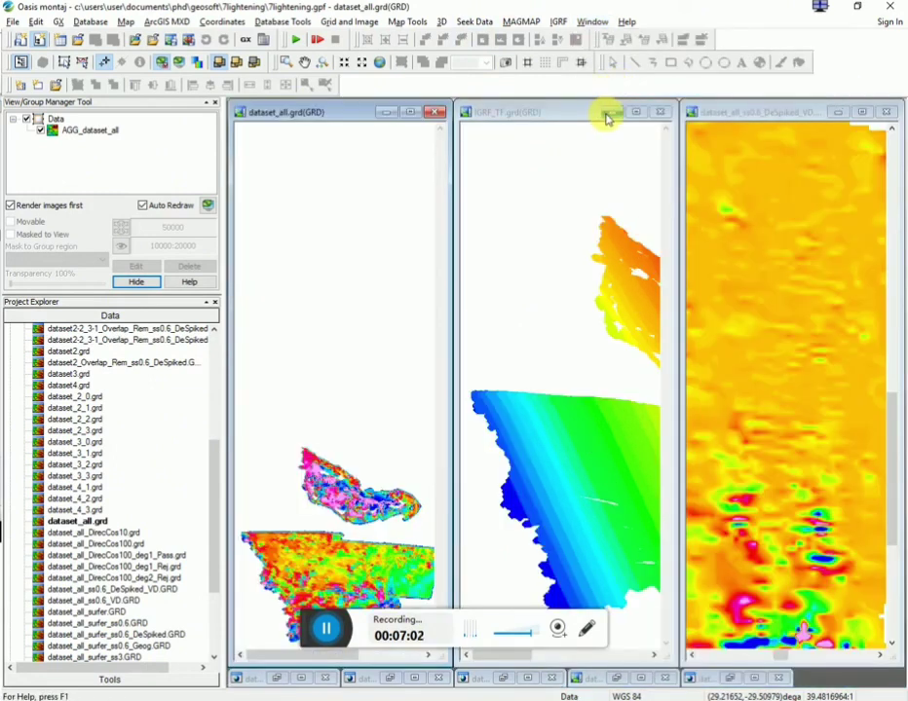
click(837, 113)
click(598, 23)
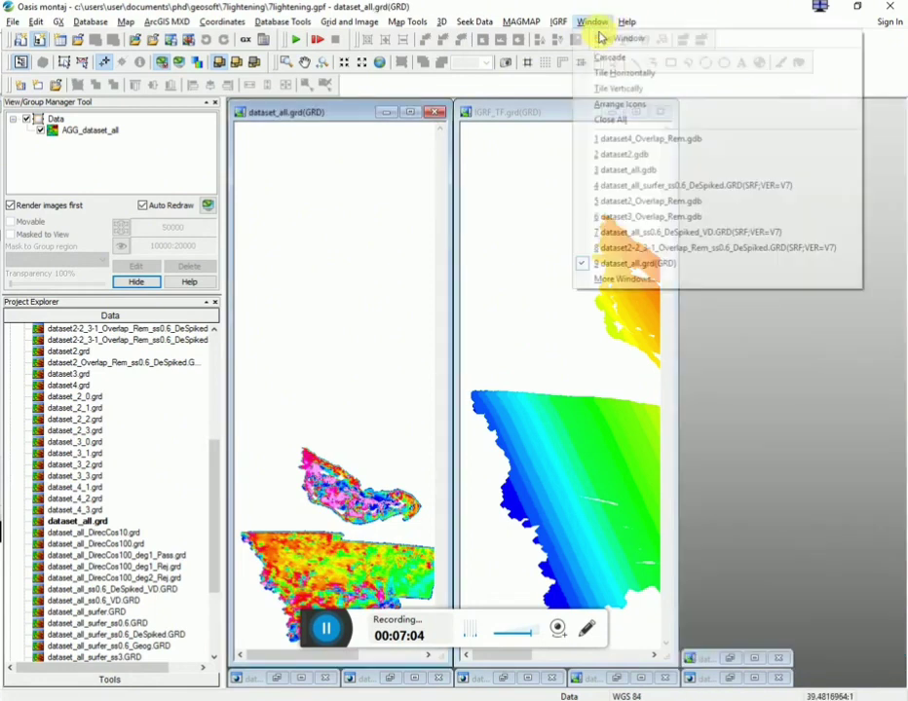
click(619, 89)
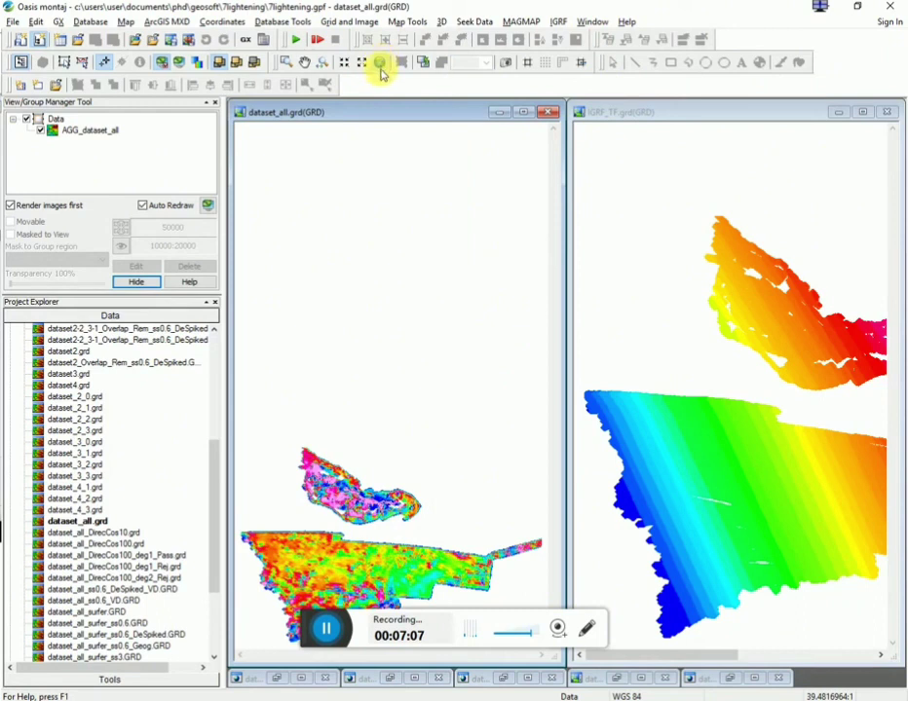
click(238, 61)
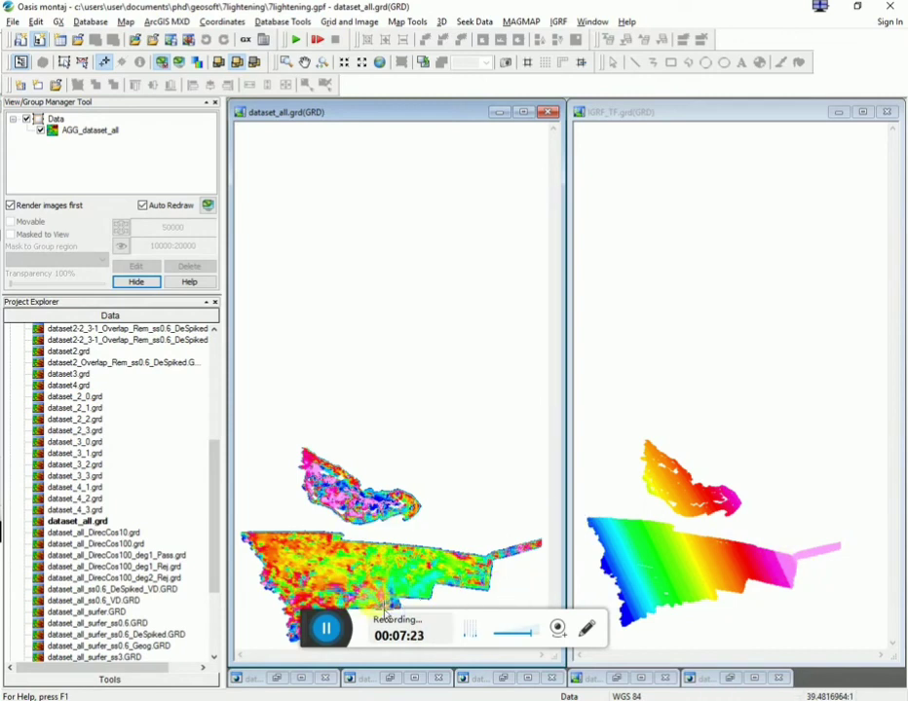
click(224, 456)
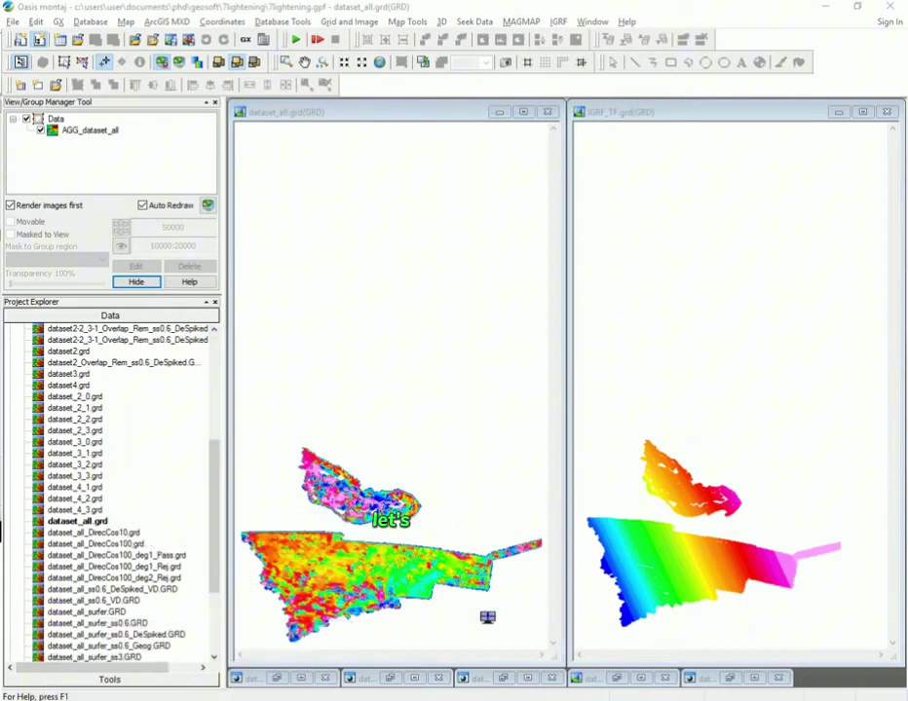
click(690, 114)
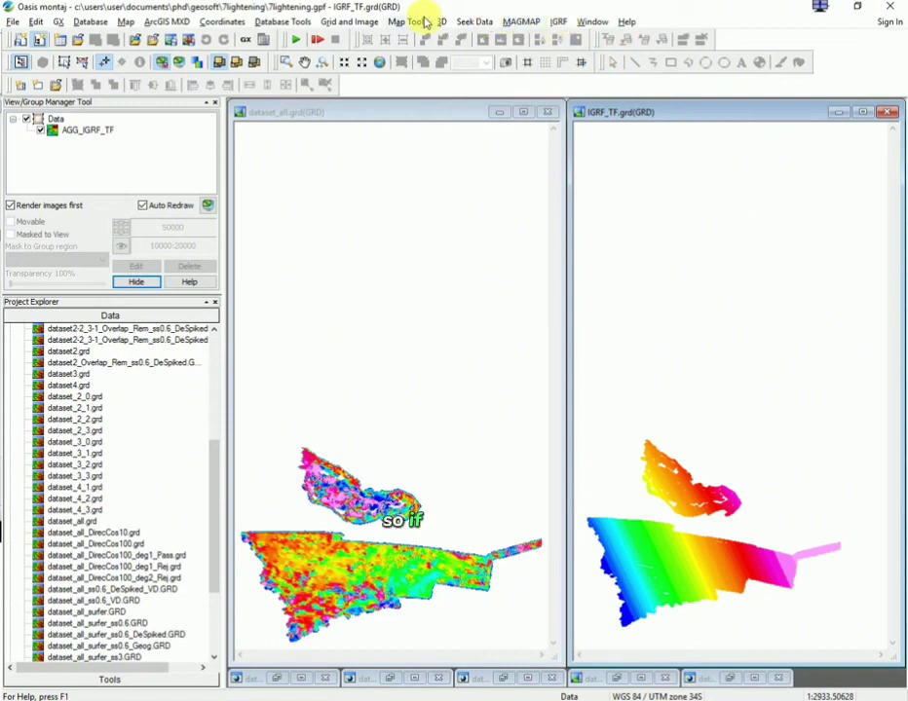
- Add a Horizontal Colour Legend Bar at the suggested map scale, located above the IGRF_TF grid
click(395, 26)
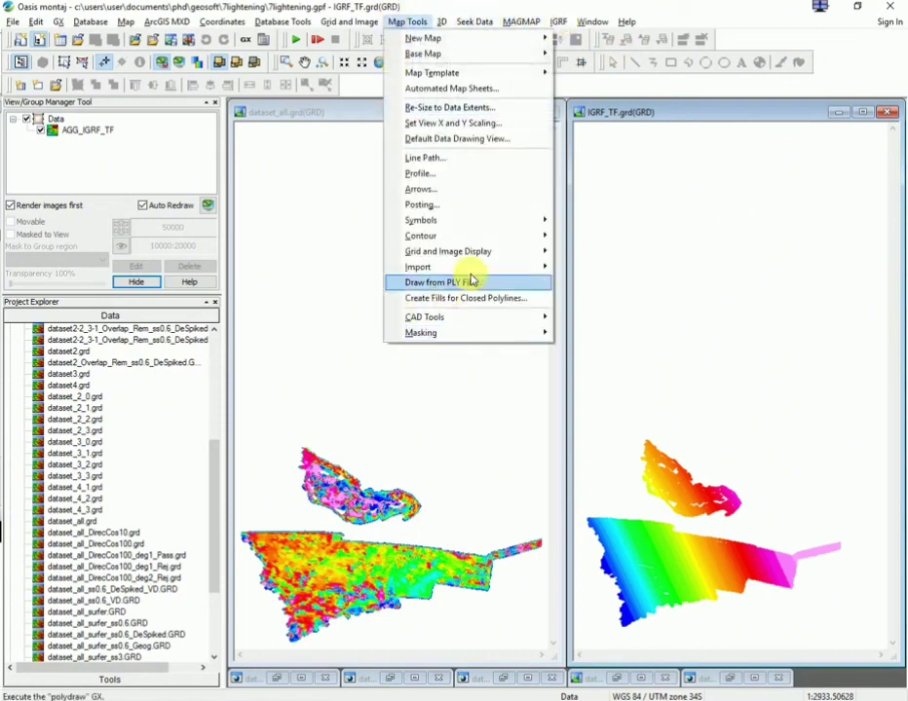
mouse_move(519, 224)
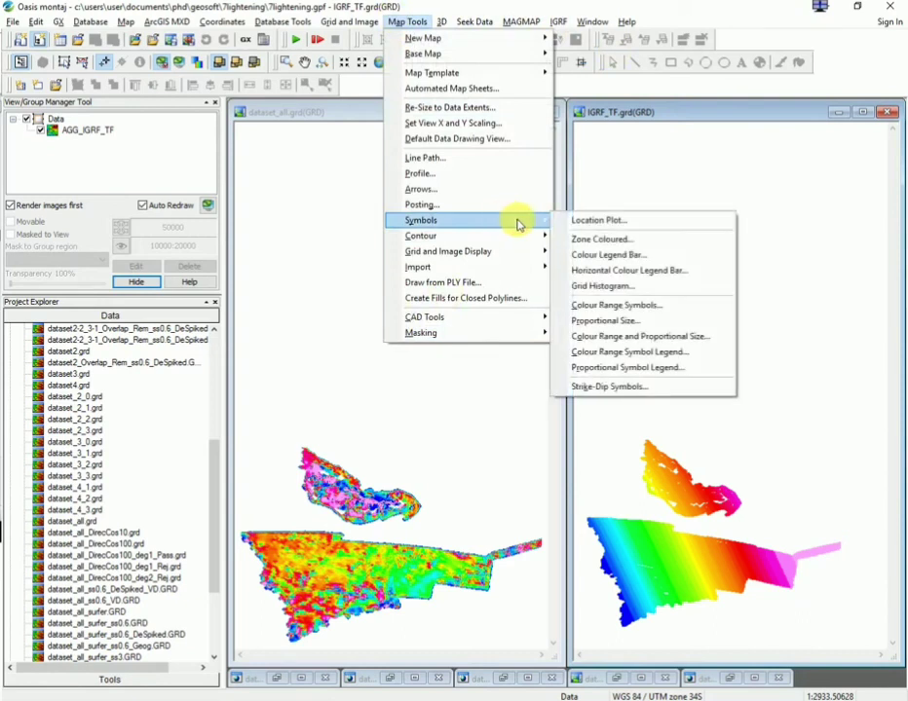
click(602, 273)
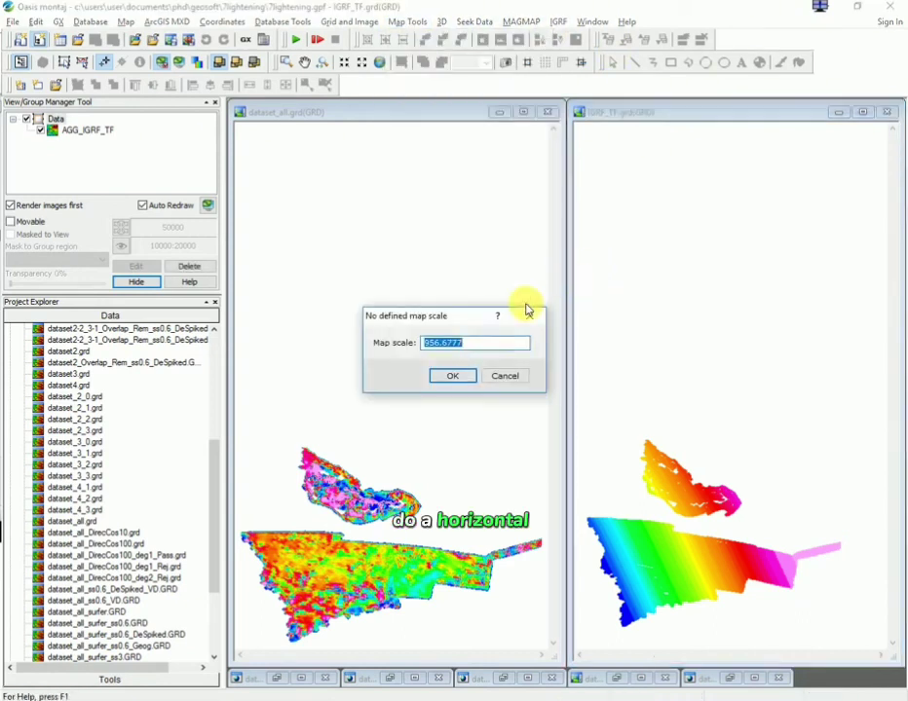
click(444, 375)
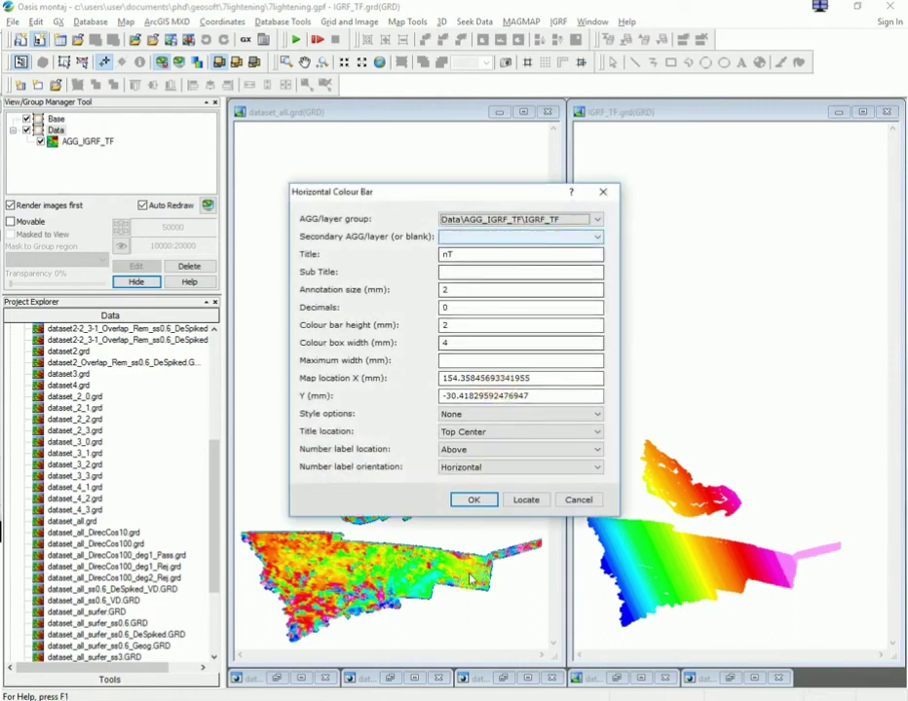
click(523, 498)
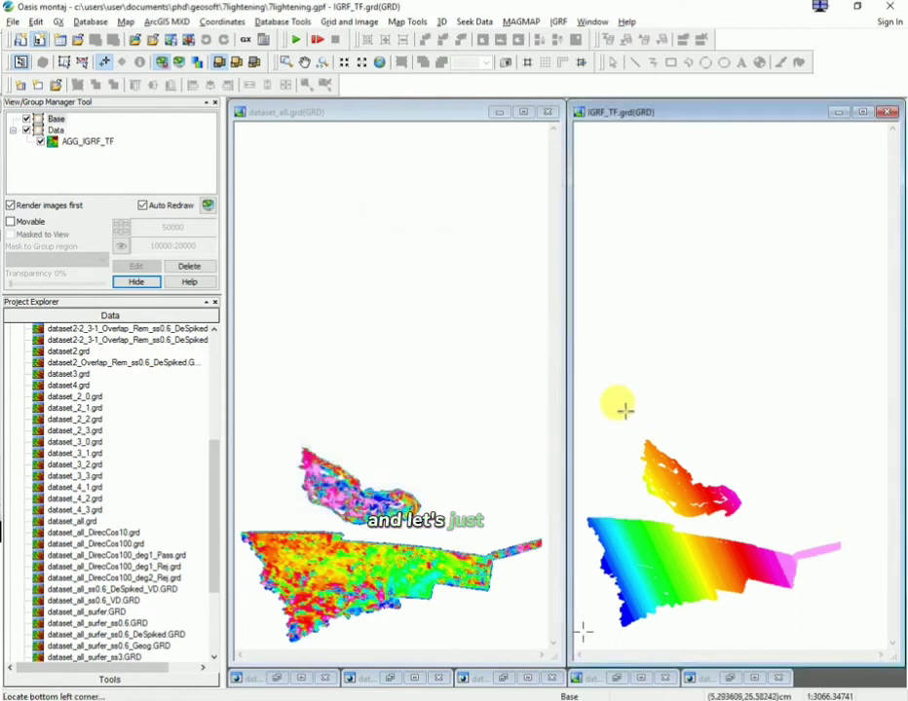
click(618, 408)
click(468, 500)
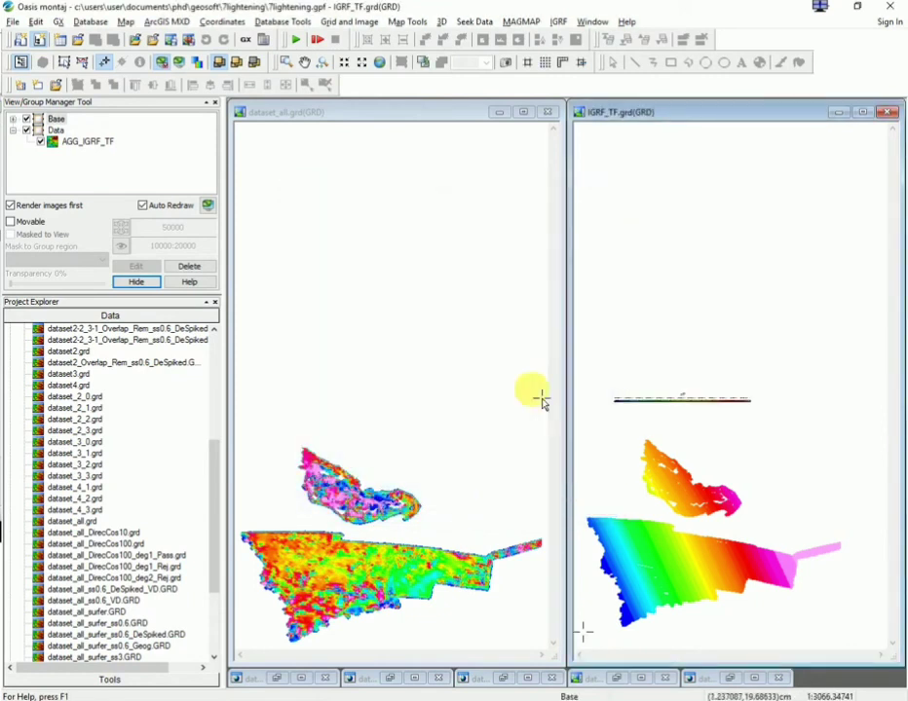
- Select the COLORBAR_IGRF_TF group under Base and widen it to the right
click(98, 142)
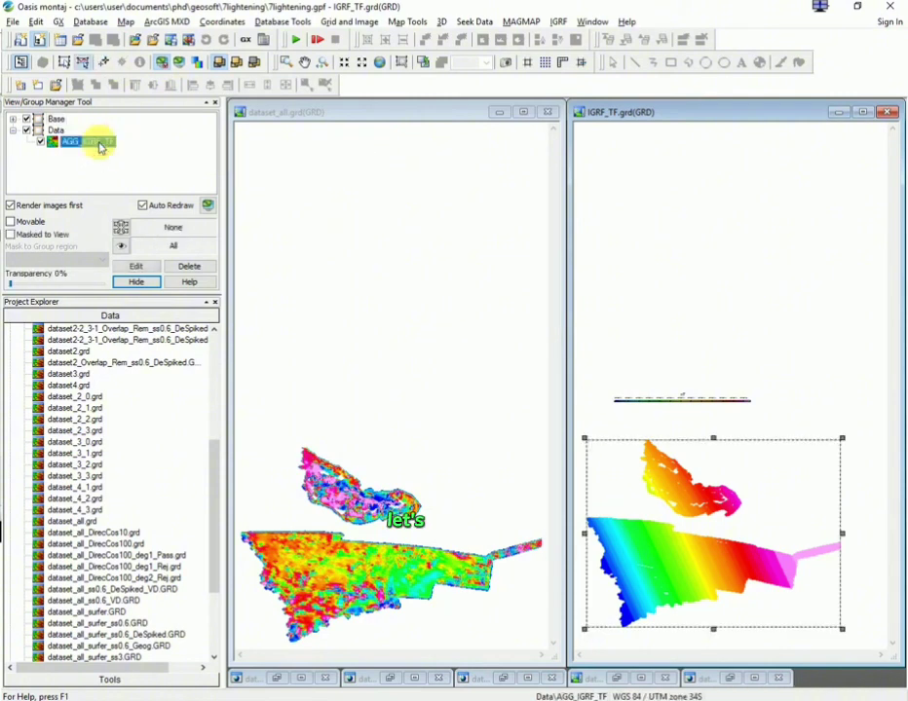
click(13, 119)
click(97, 130)
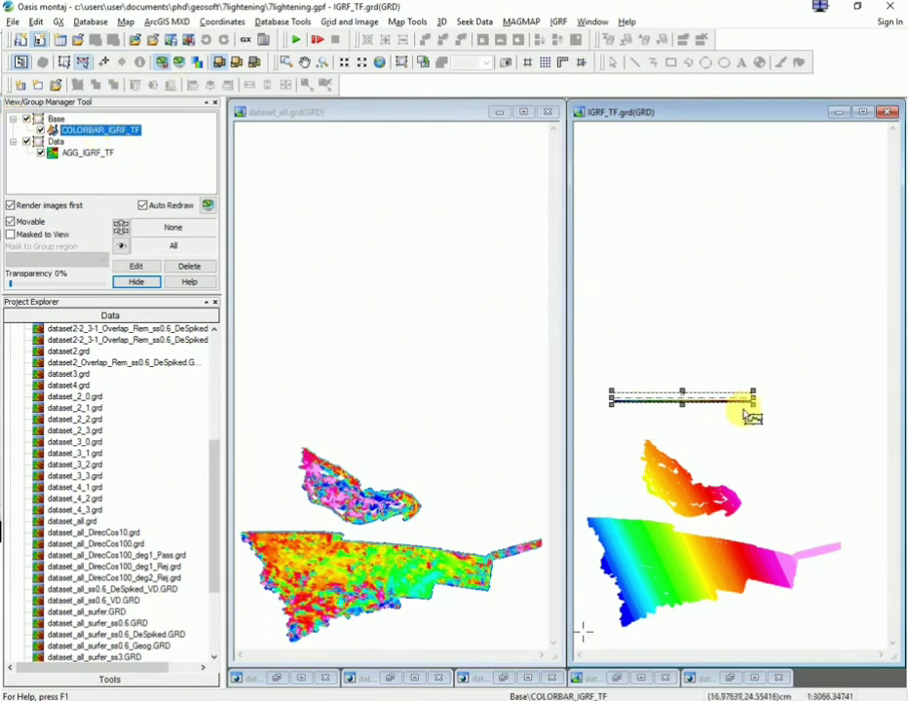
drag(760, 397, 864, 327)
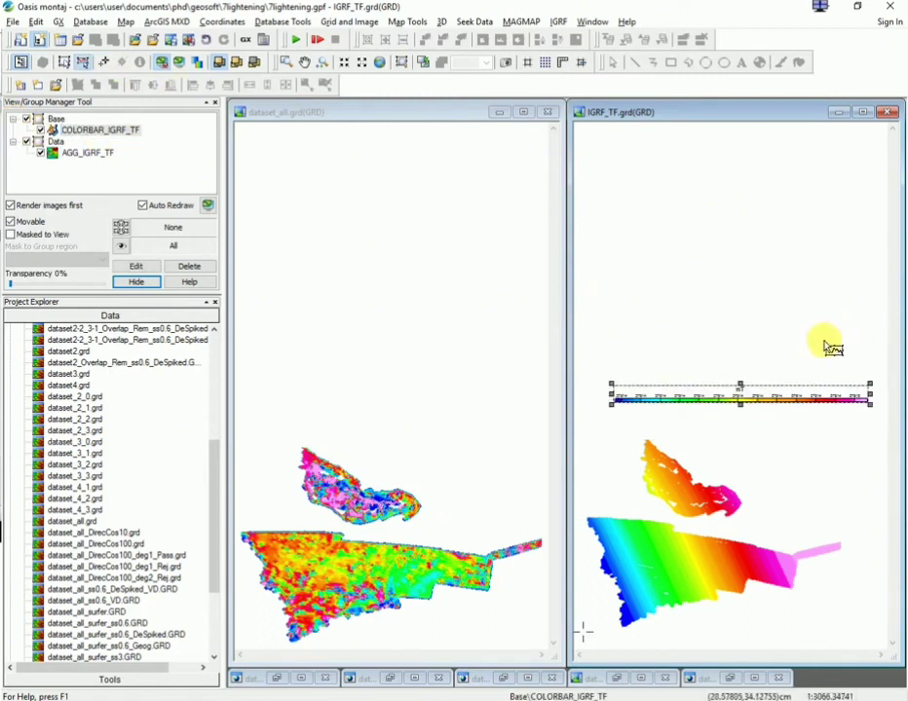
- Resize all the colour bar's label text, then stretch the bar across to the map's right edge
right_click(748, 402)
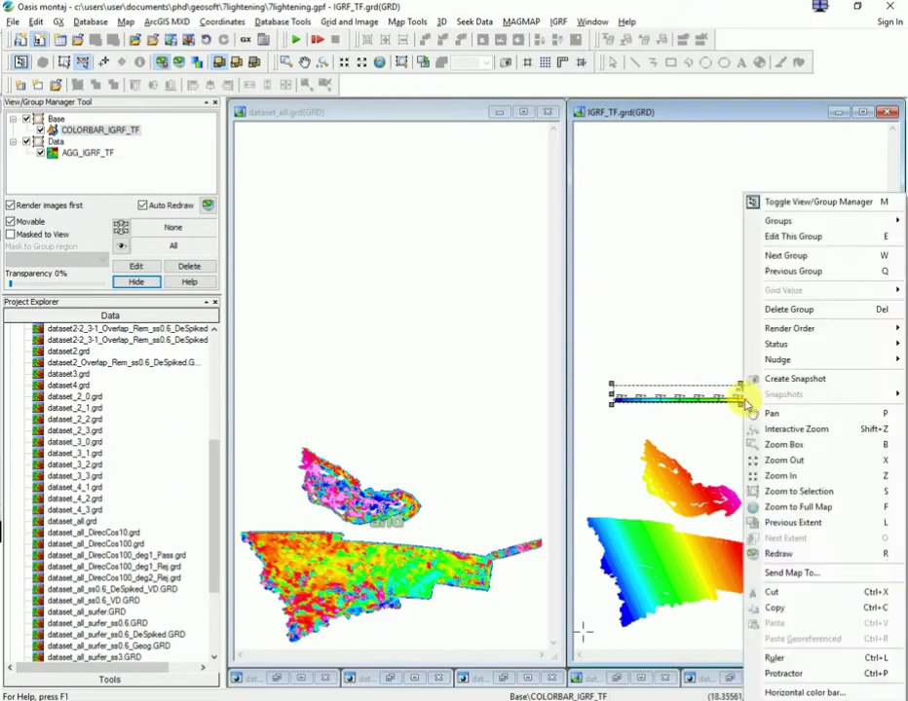
click(789, 237)
right_click(682, 397)
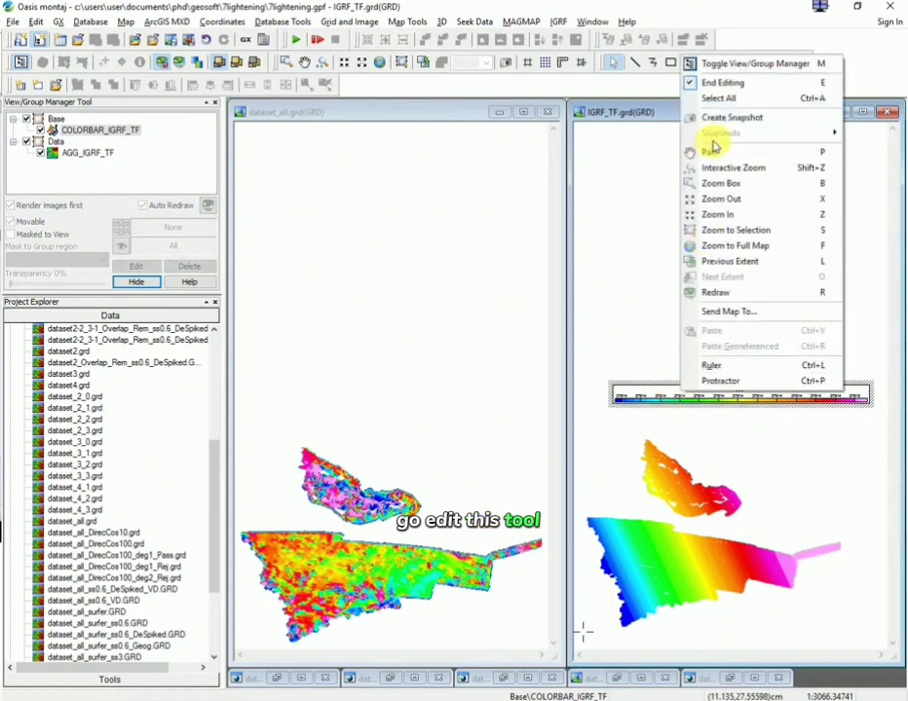
click(733, 100)
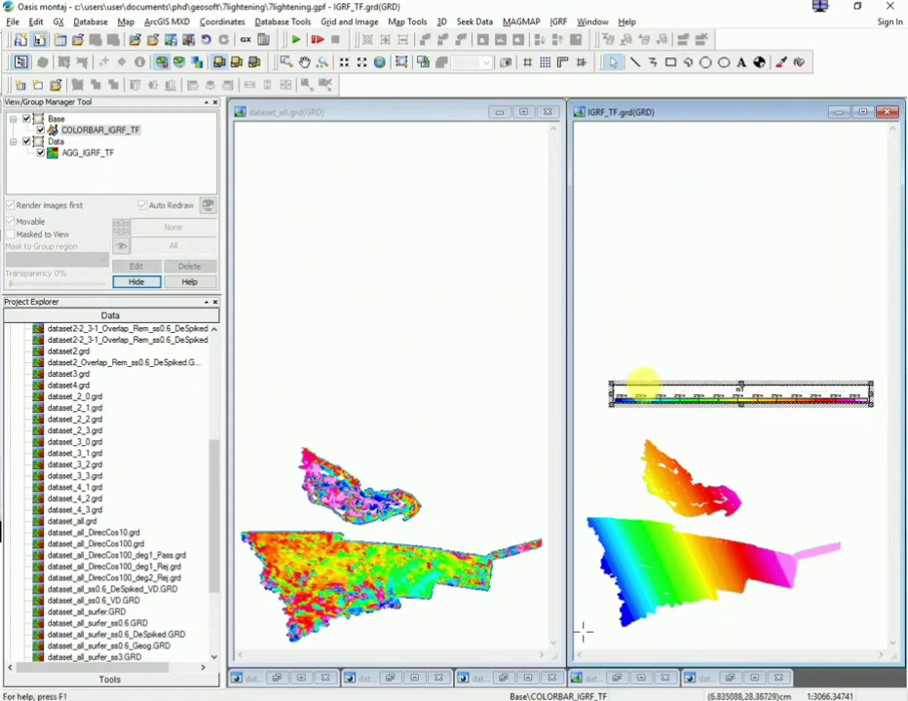
right_click(648, 392)
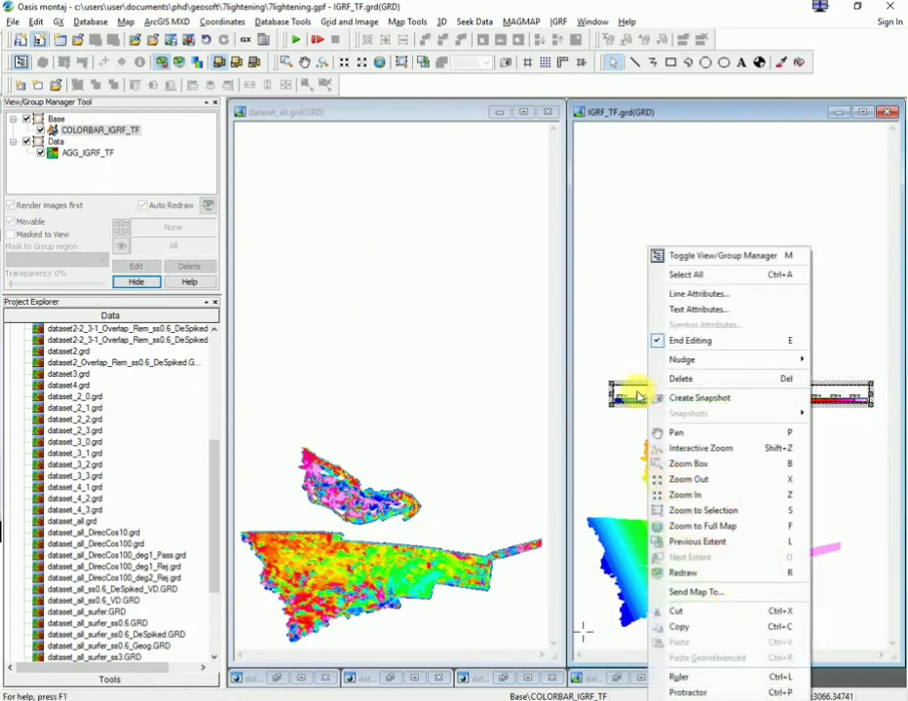
click(697, 312)
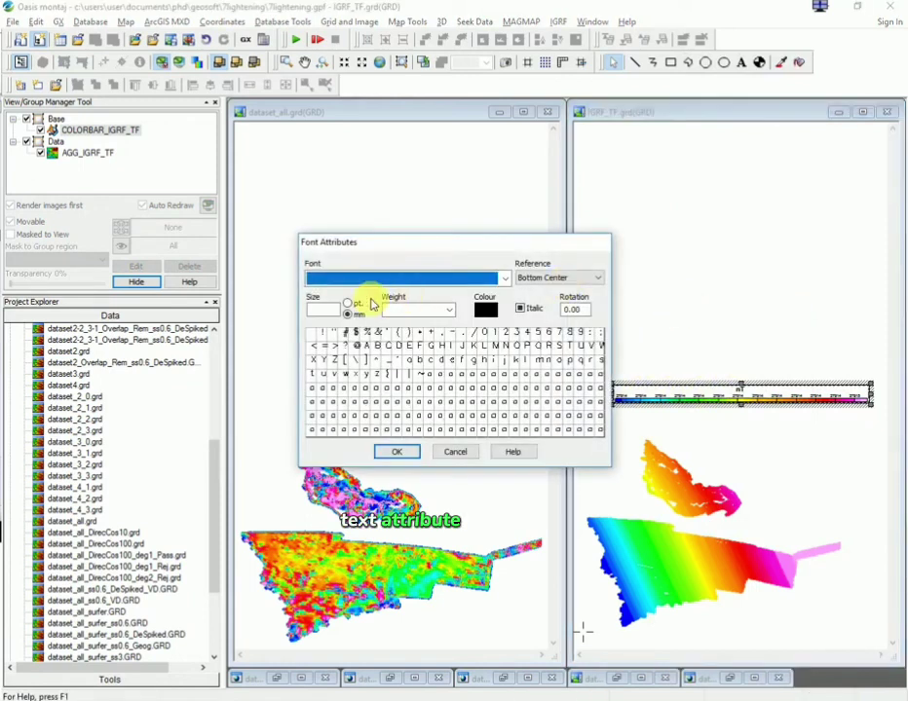
click(328, 309)
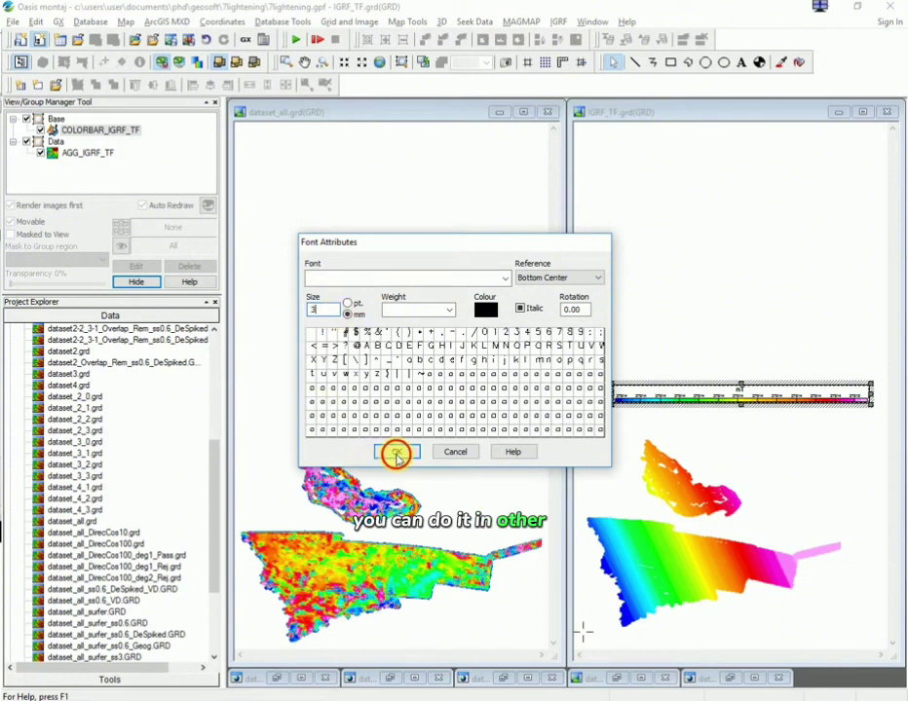
click(397, 451)
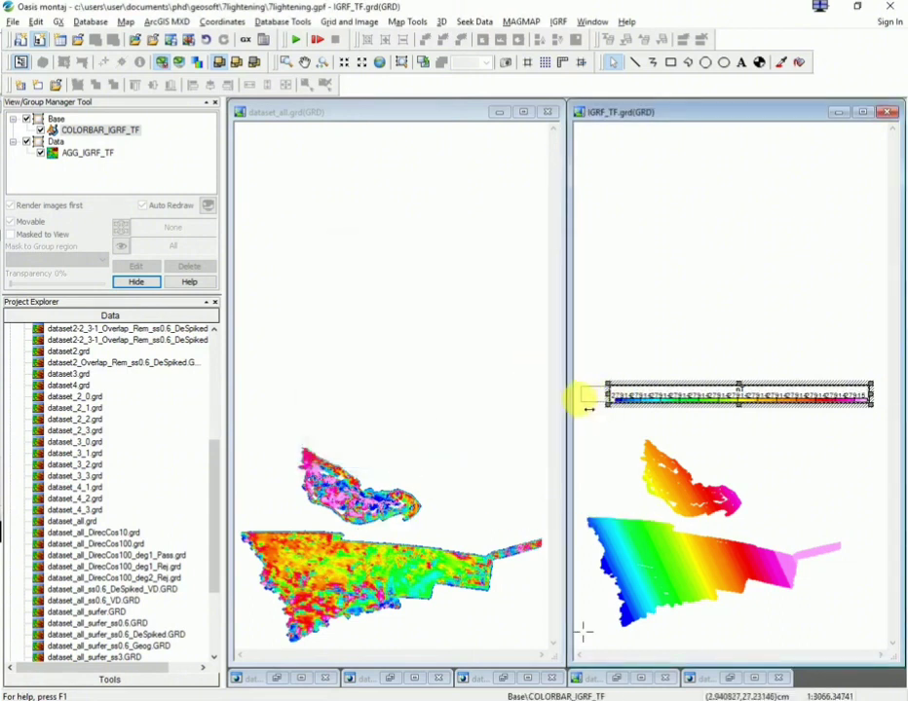
drag(587, 408, 581, 404)
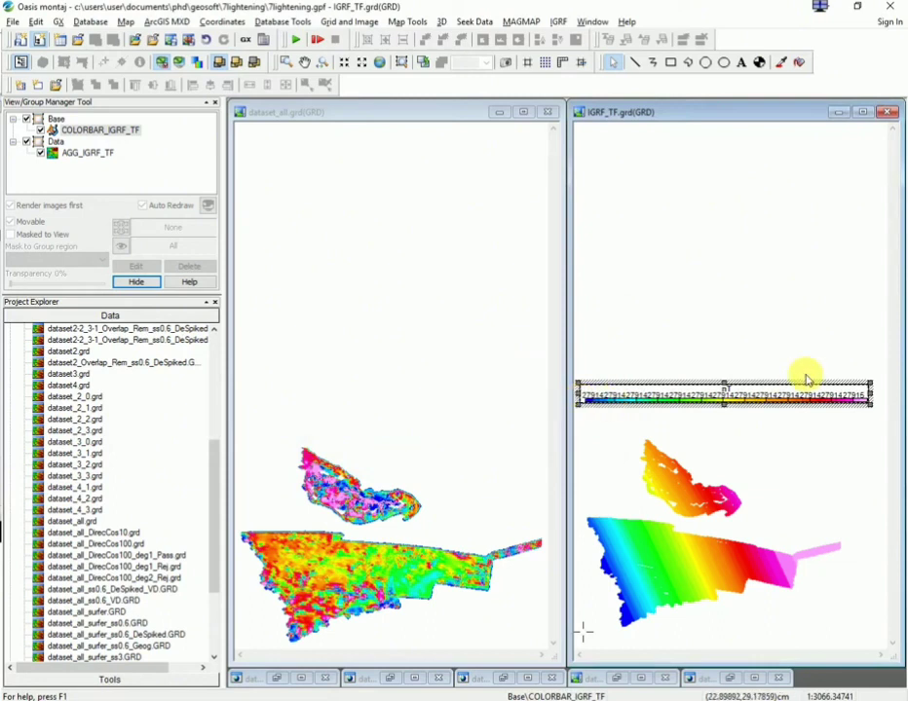
drag(880, 402, 895, 402)
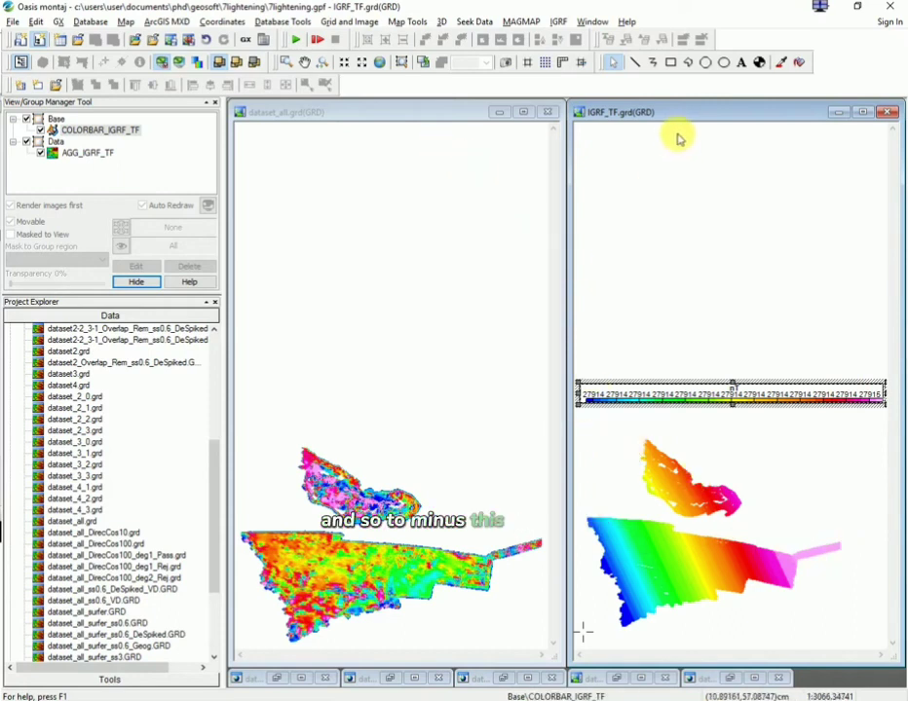
- From the dataset_all map, open the Grid Math Expression Builder and browse for G0's grid
click(331, 115)
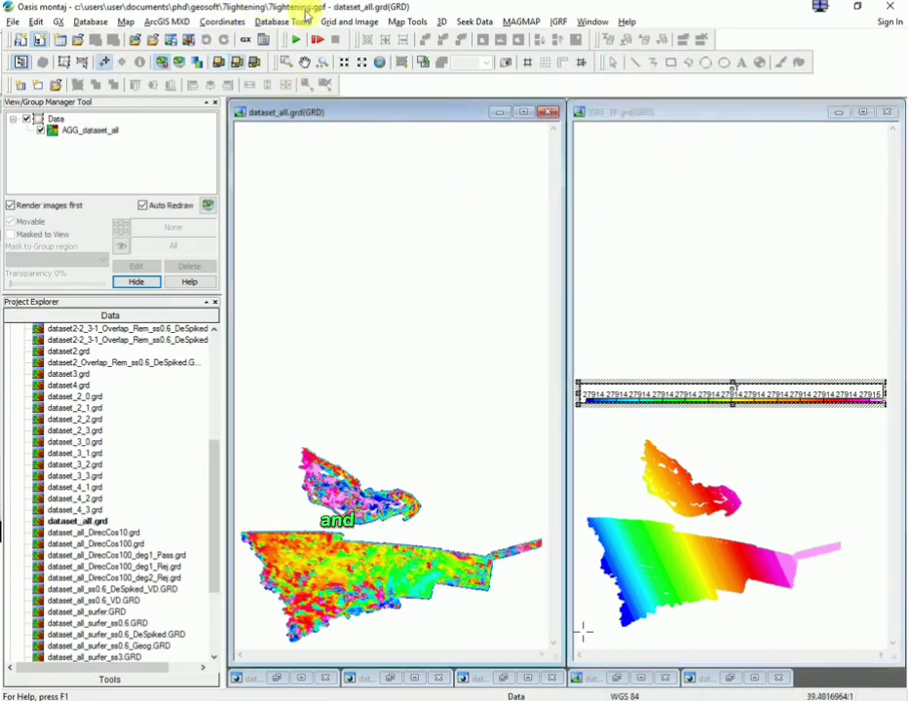
click(357, 25)
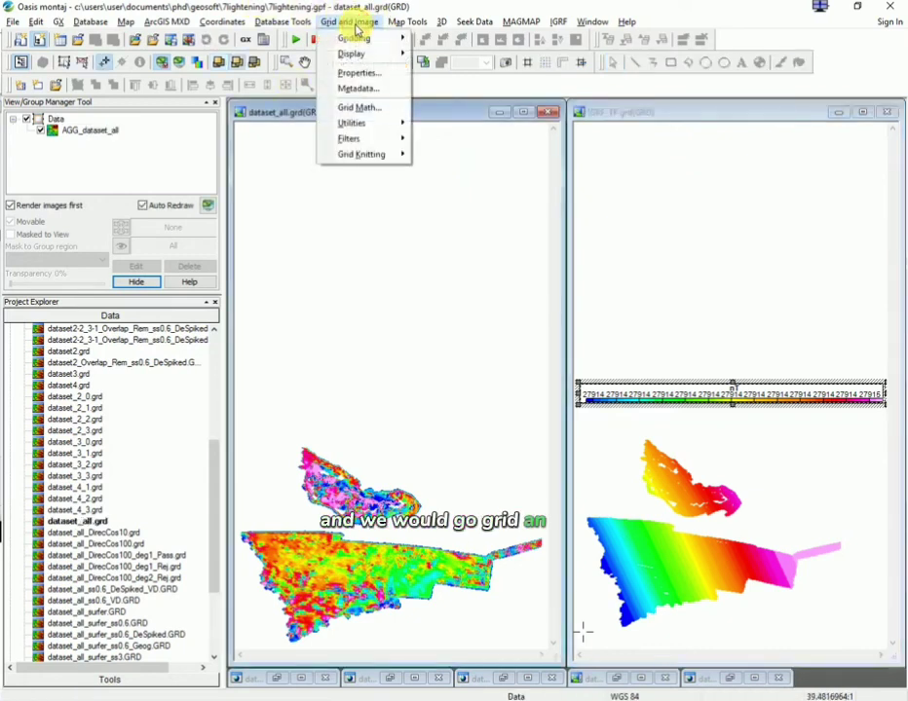
click(370, 108)
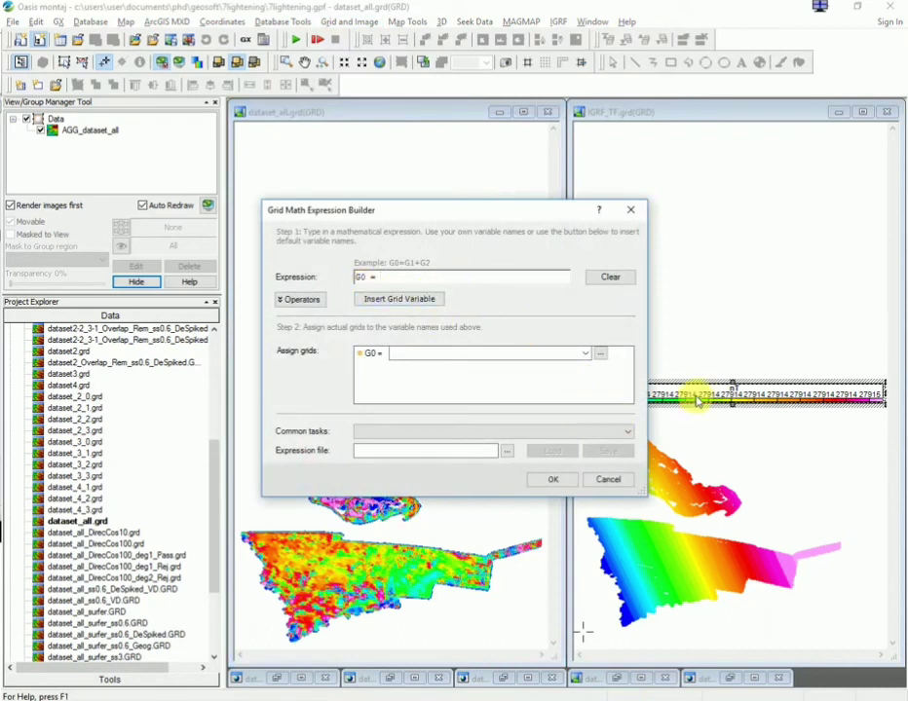
click(601, 354)
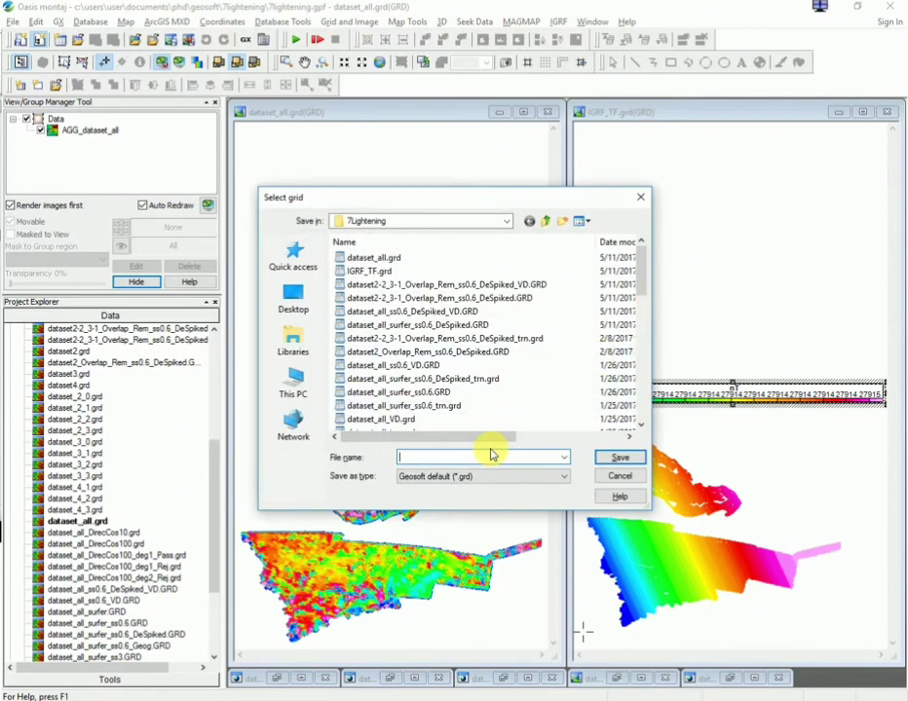
- Name the new output grid dataset_all_minus_IGRF_TF and save it
text(data)
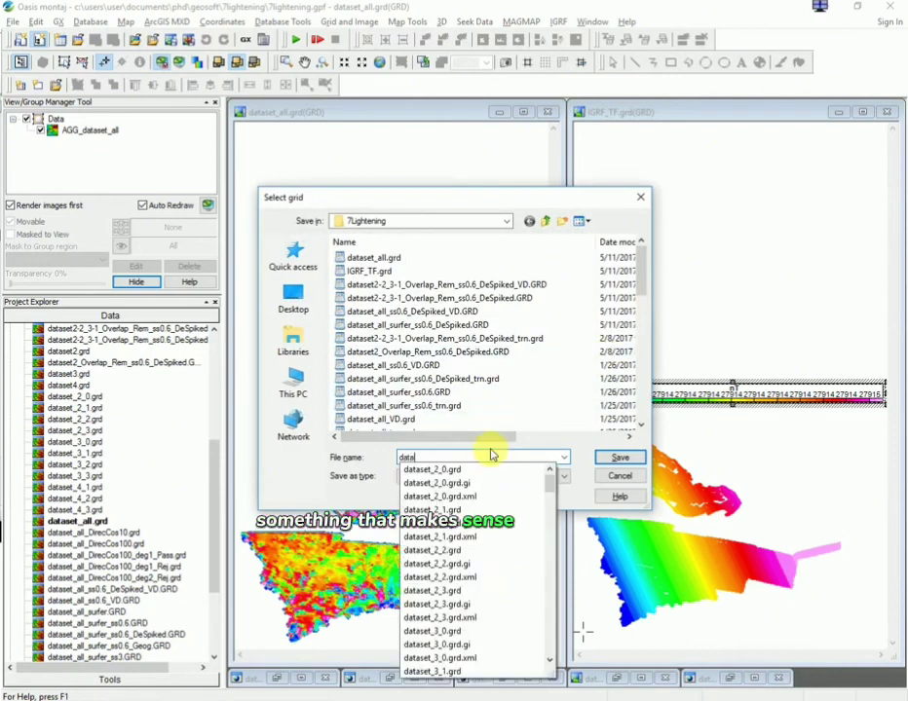
text(set_)
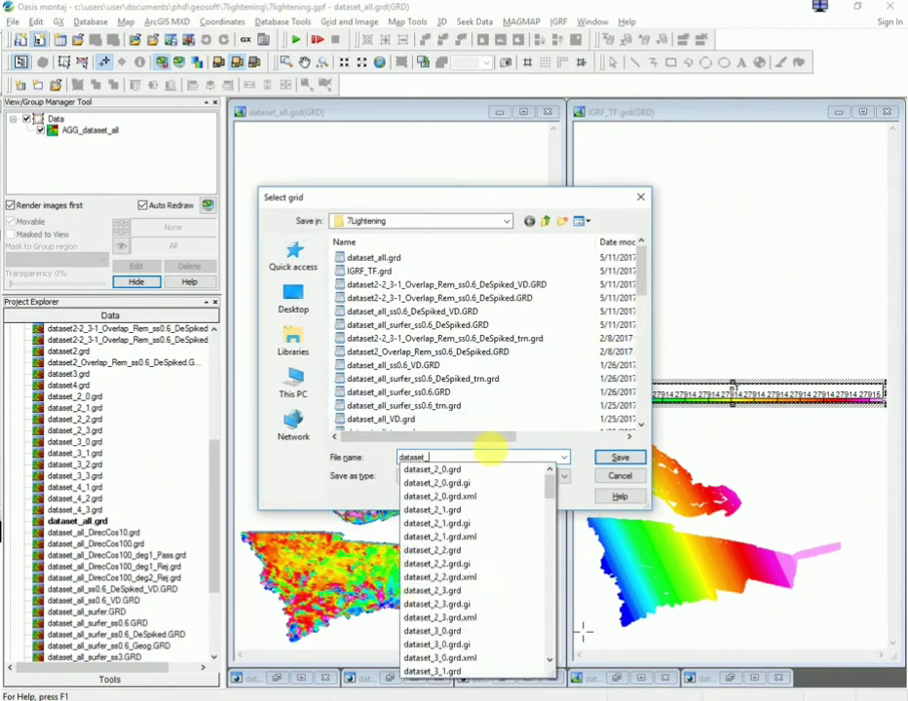
text(al)
click(492, 455)
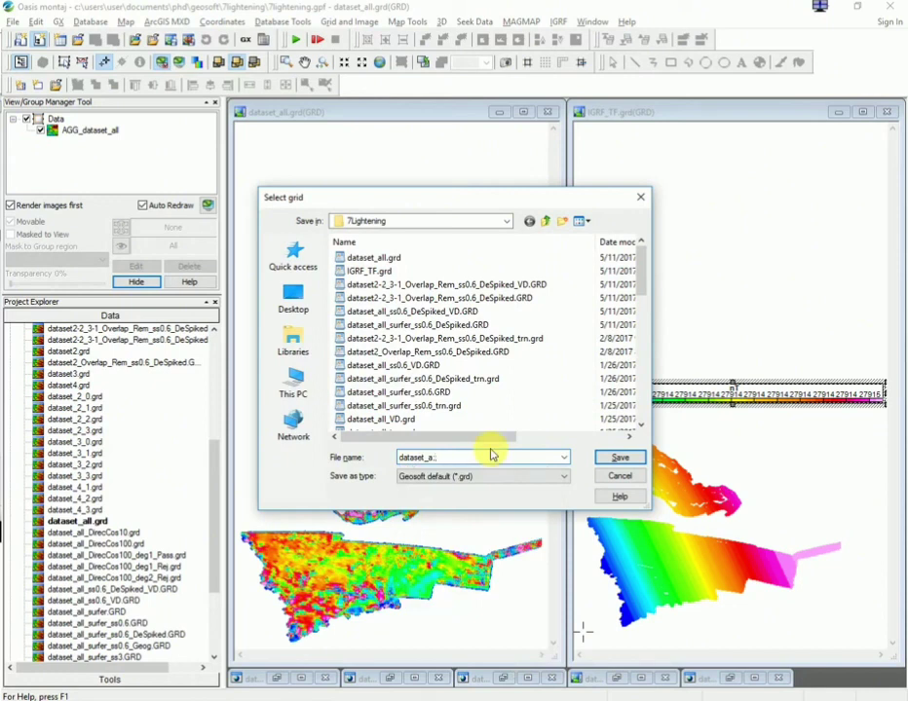
key(BackSpace)
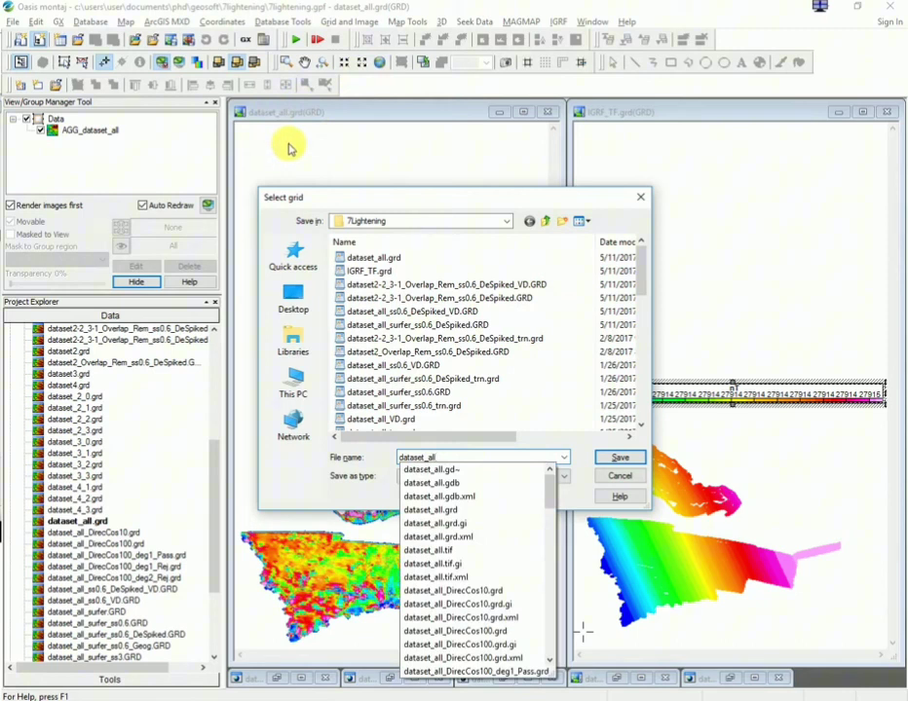
text(_)
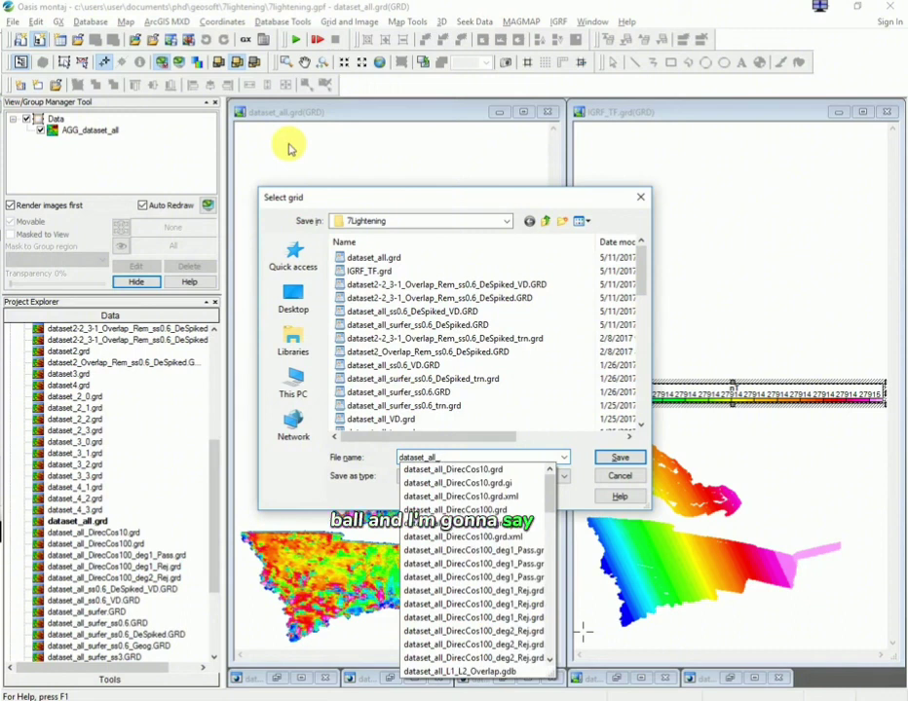
text(minus_)
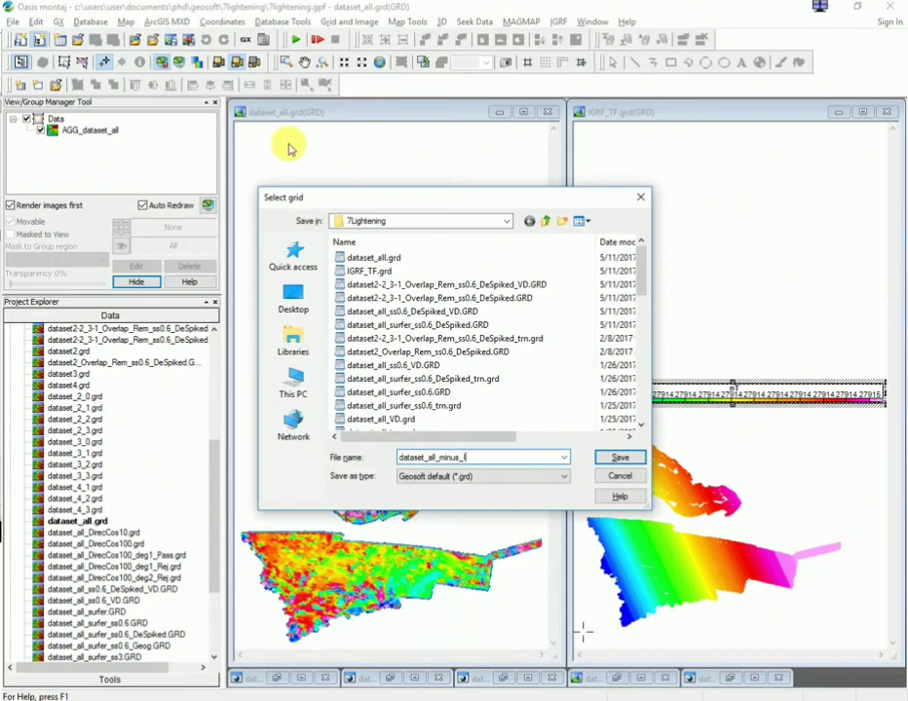
text(IGRF_TF)
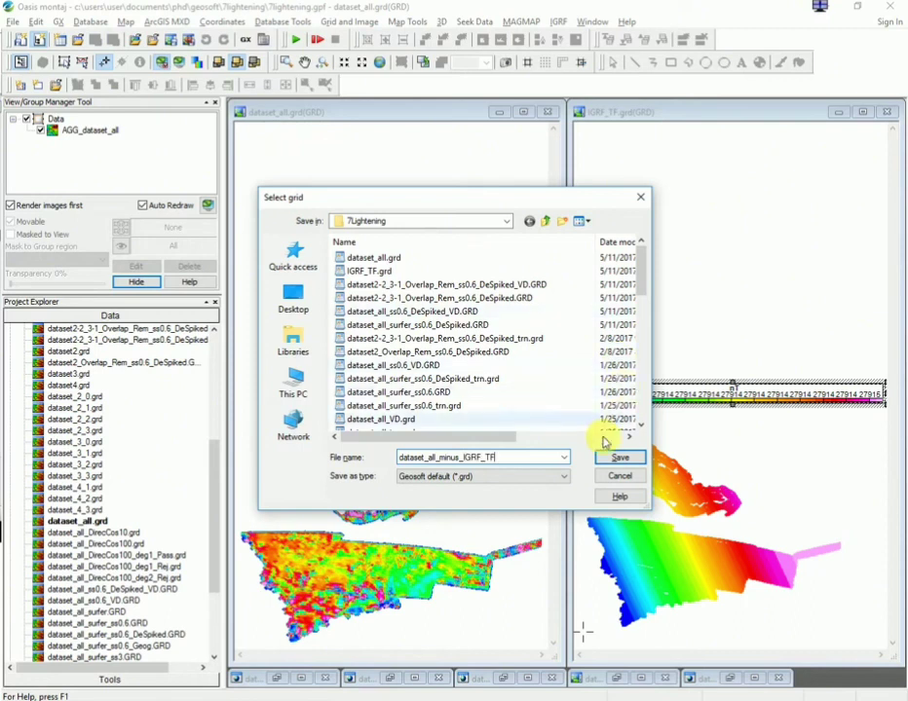
click(625, 462)
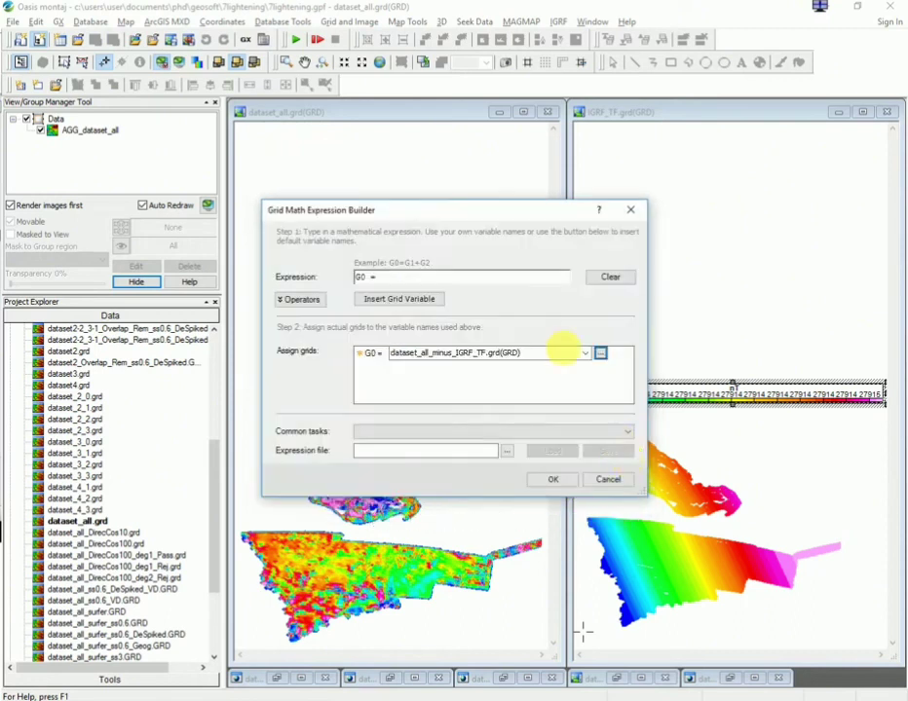
- Add grid variables G1 and G2 and edit the expression to G0 = G1 - G2
click(387, 300)
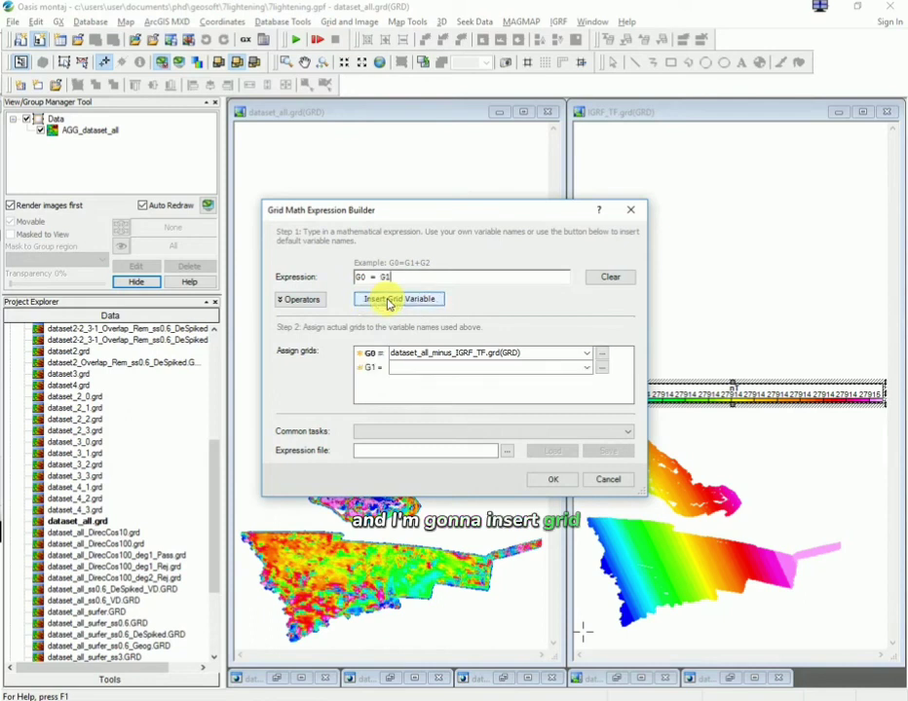
click(386, 300)
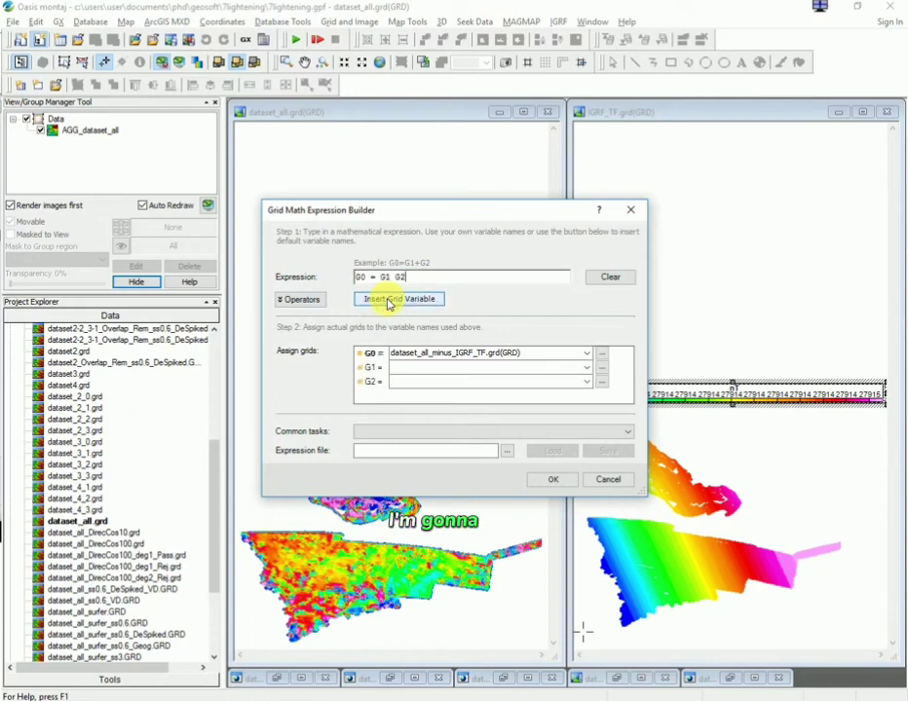
click(402, 276)
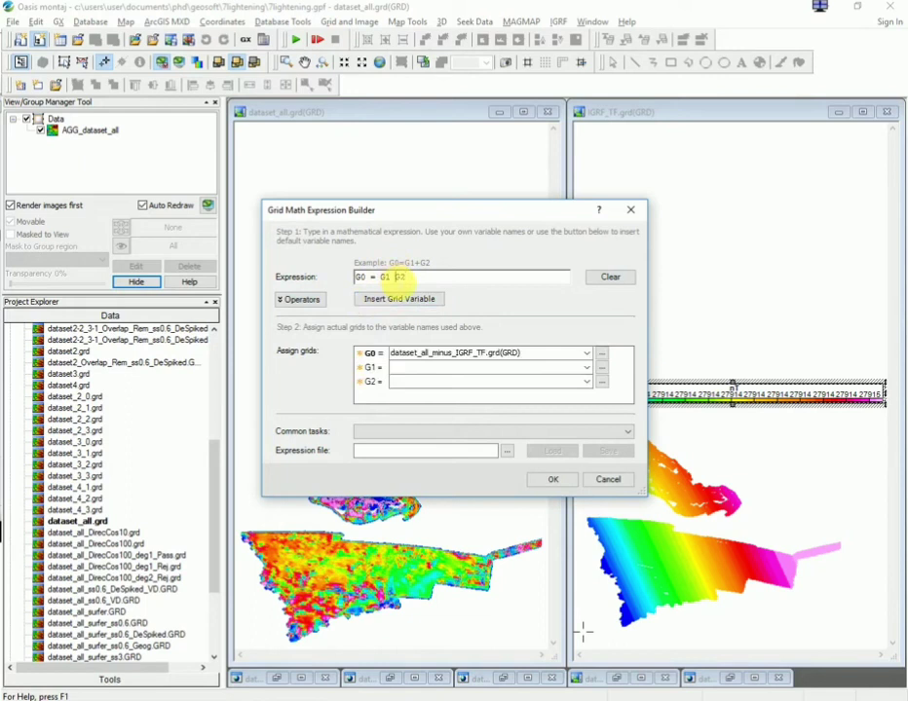
click(393, 276)
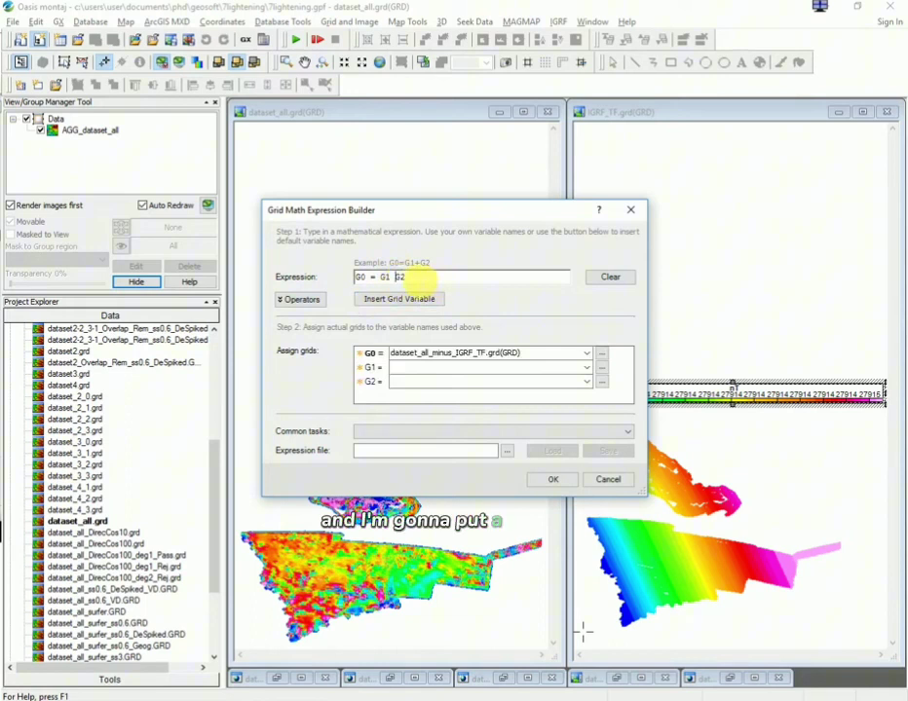
key(Left)
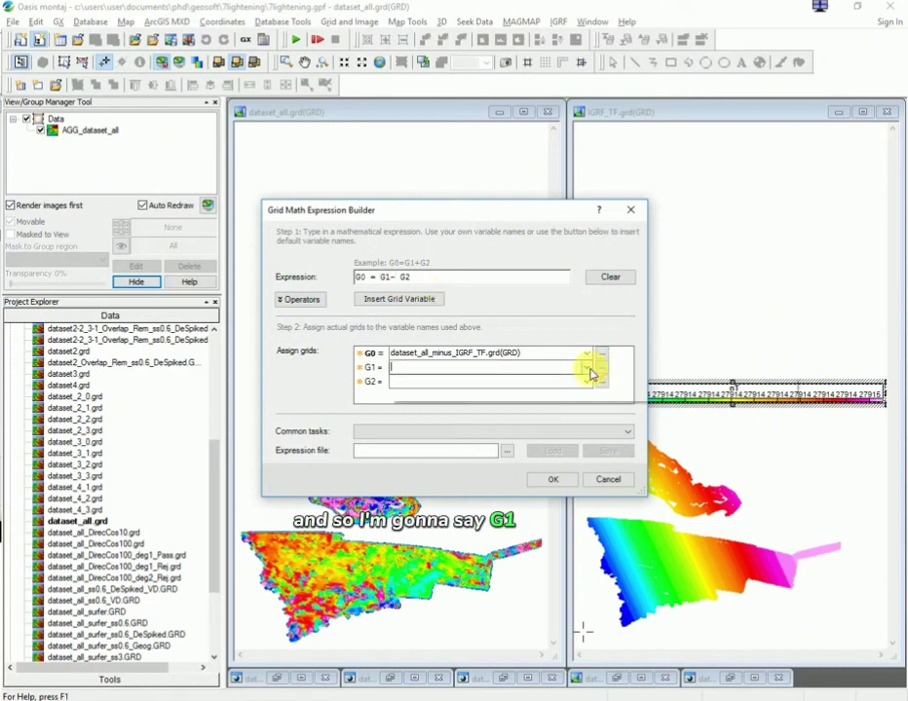
- Assign dataset_all.grd to G1 and IGRF_TF.grd to G2, then run the subtraction
click(589, 369)
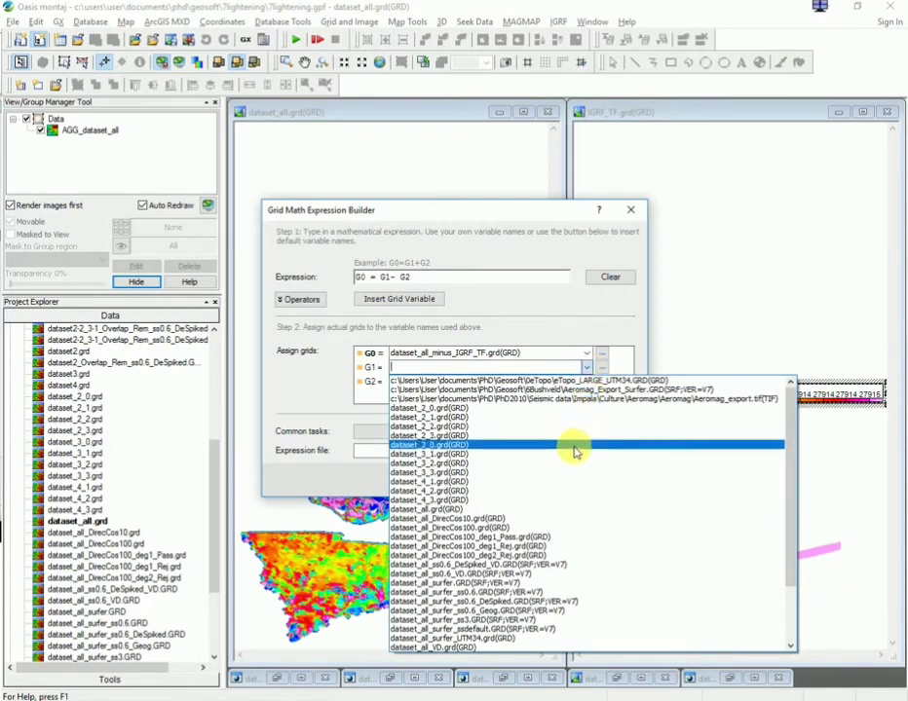
click(465, 509)
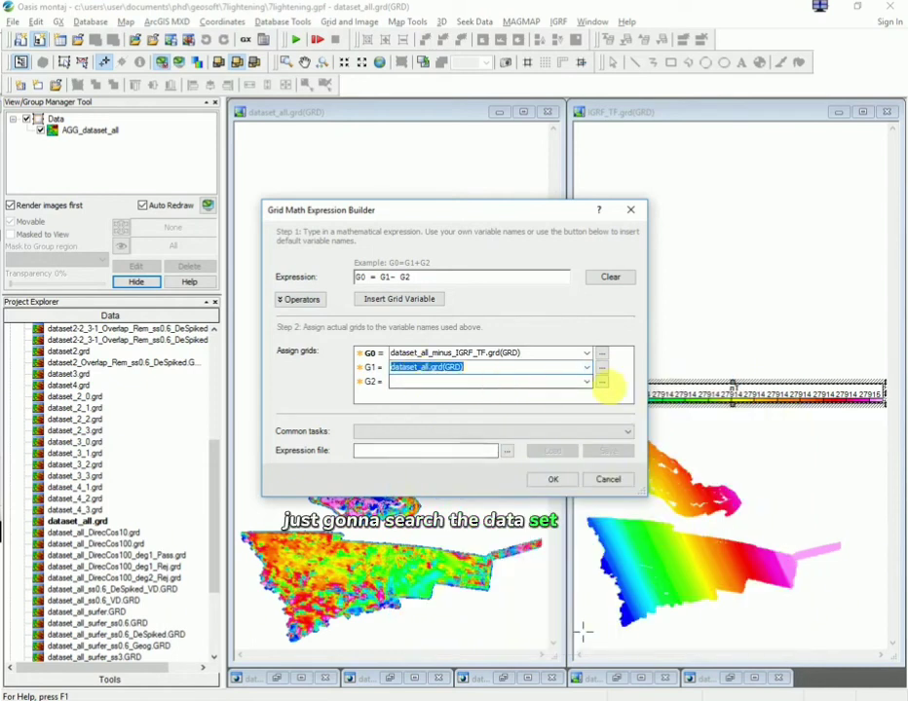
click(588, 381)
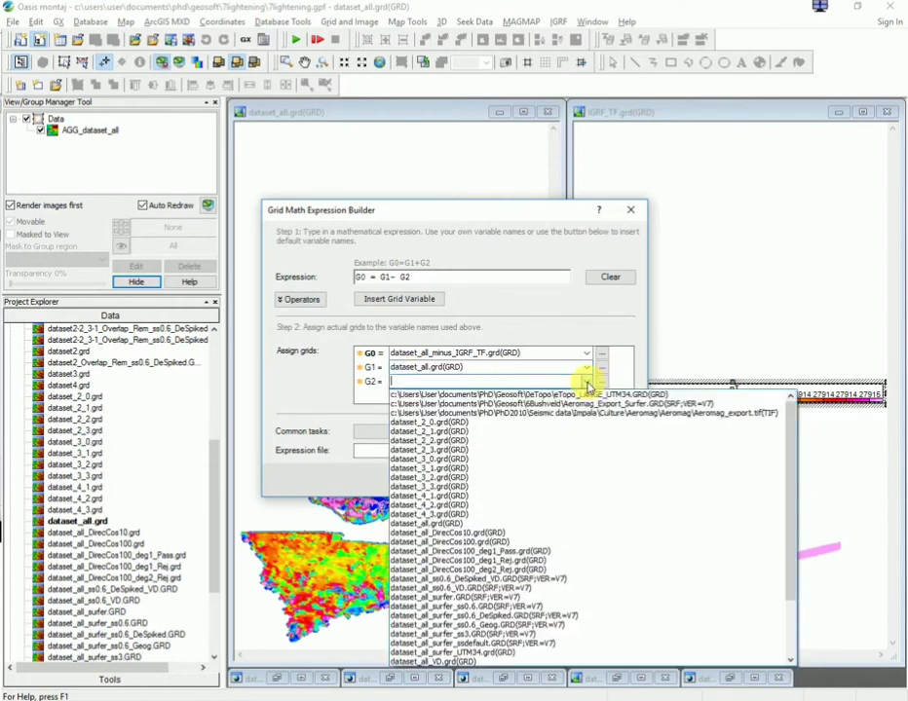
scroll(561, 499, down, 3)
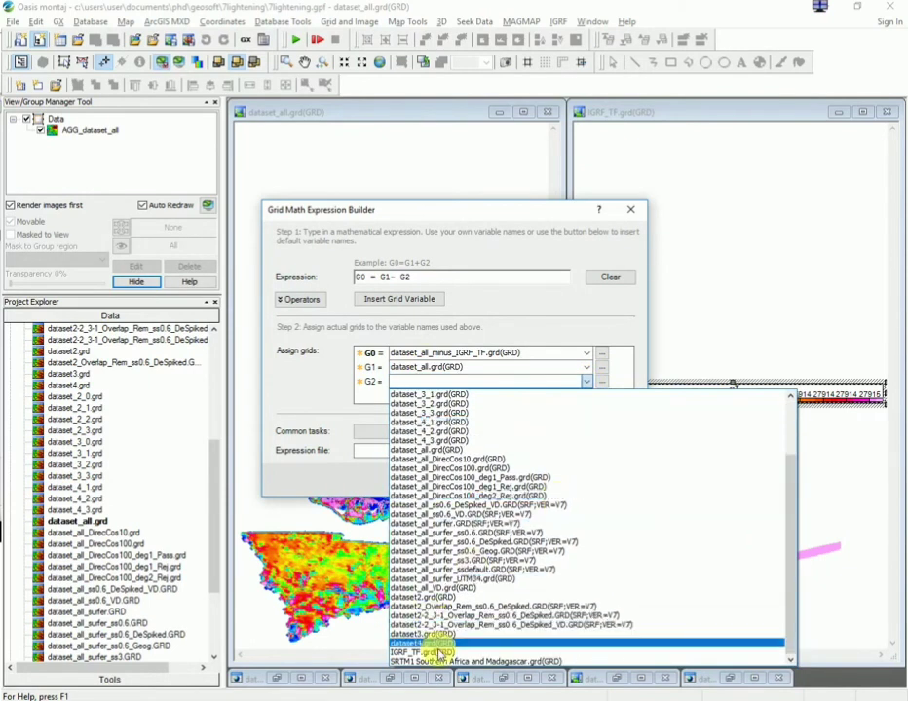
click(440, 660)
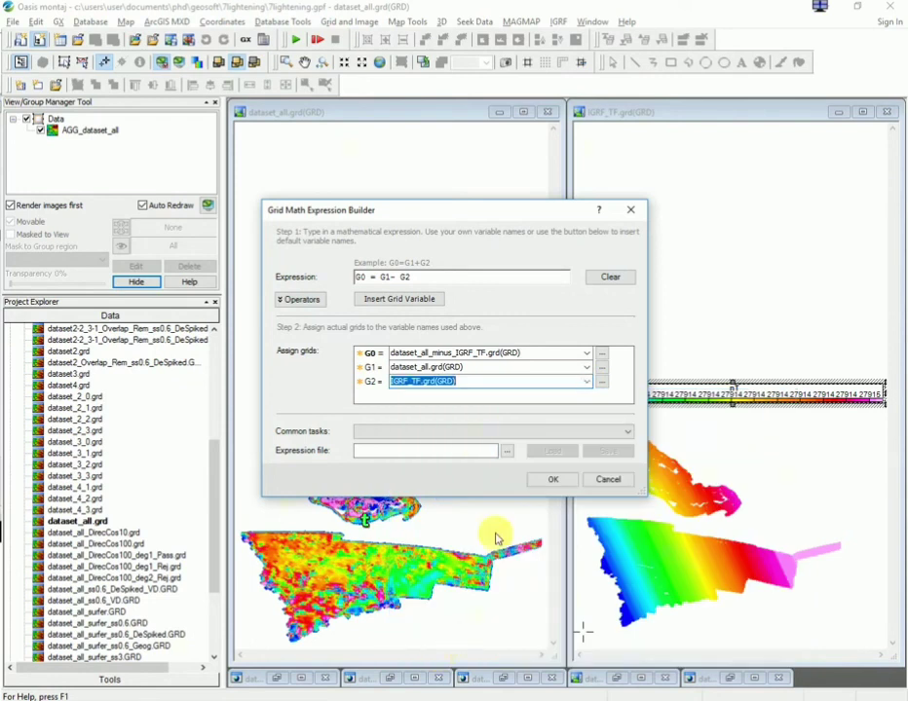
click(563, 487)
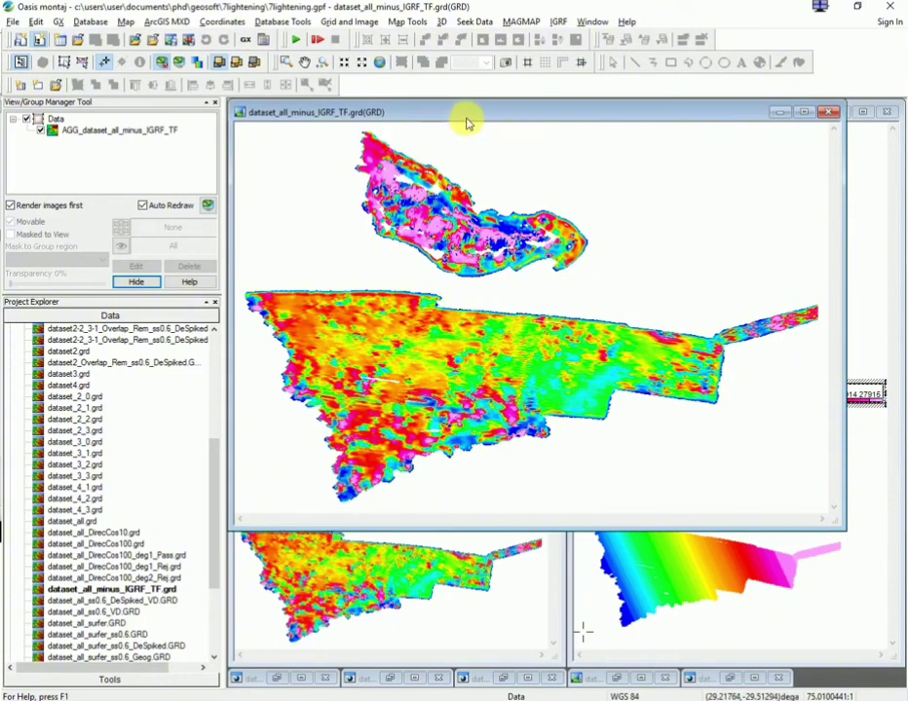
- Close the IGRF_TF map and tile dataset_all and the corrected grid side by side
click(850, 119)
click(850, 116)
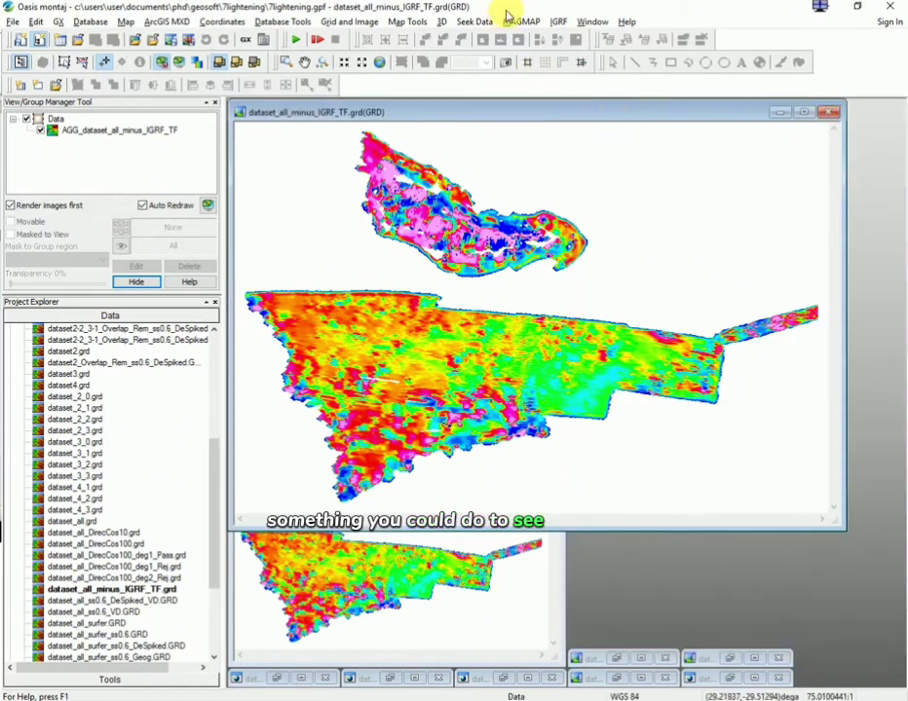
click(590, 21)
click(614, 88)
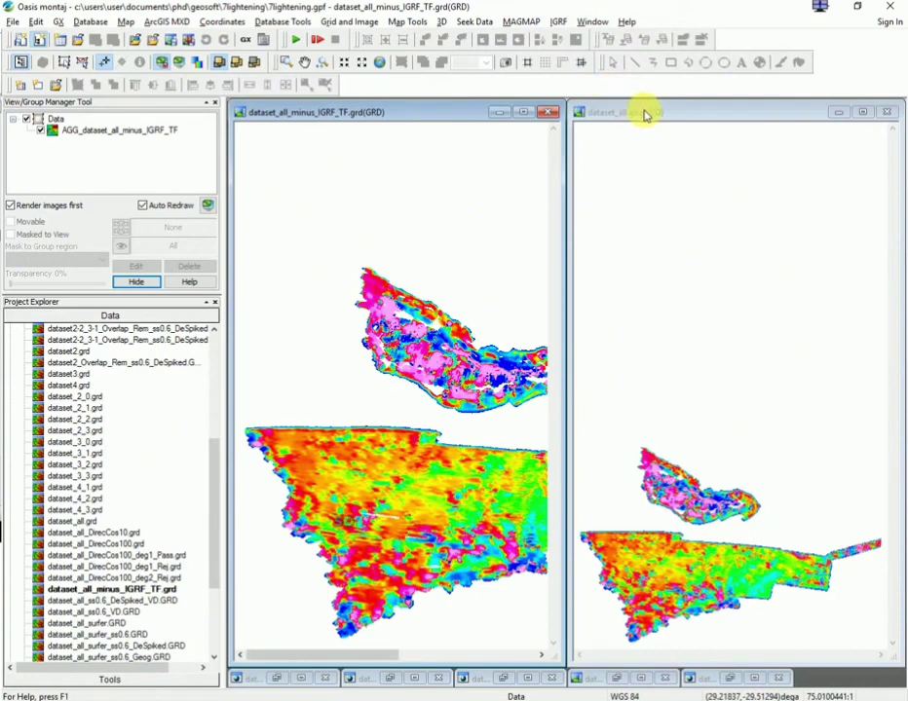
drag(390, 112, 437, 123)
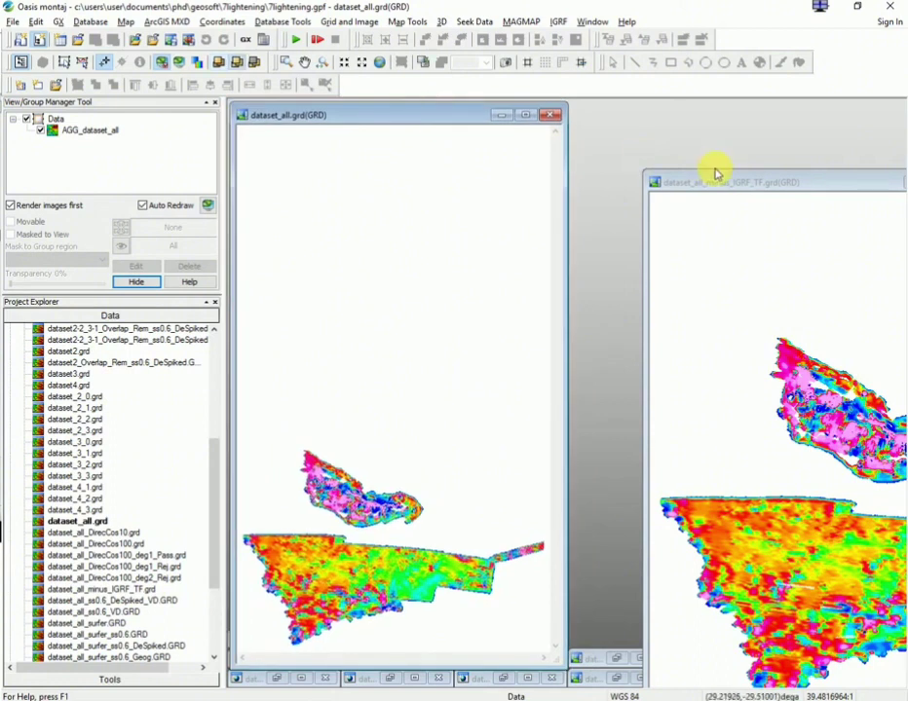
drag(746, 178, 655, 116)
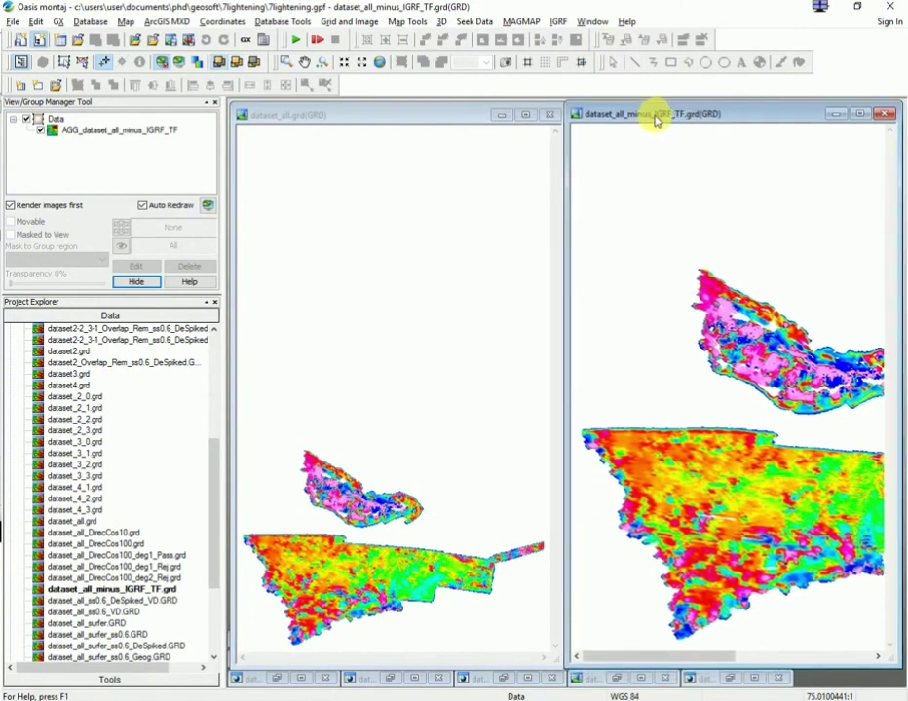
click(460, 118)
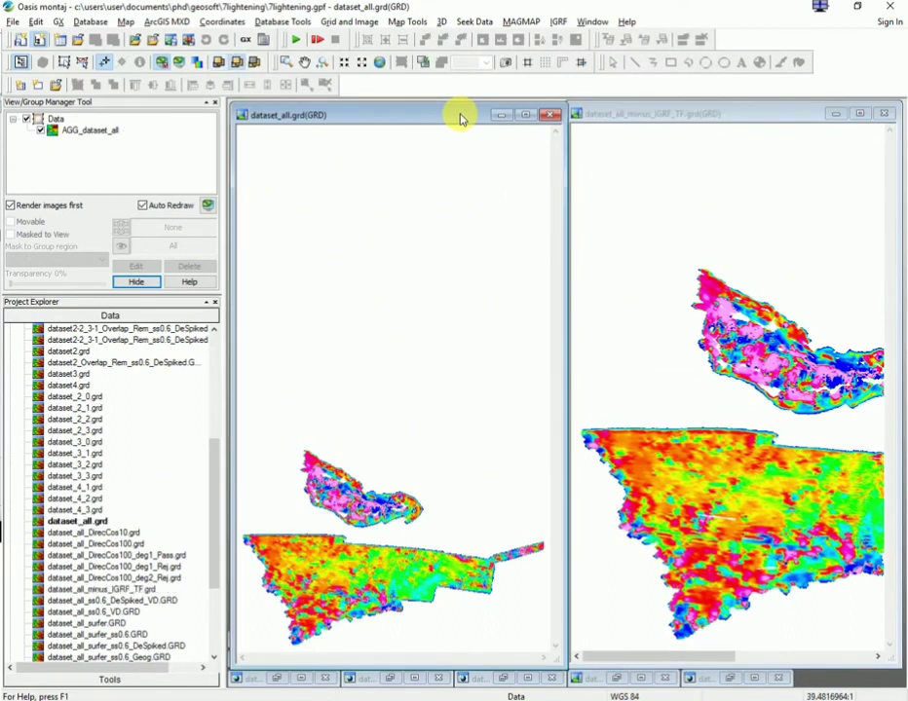
- Apply a linear colour stretch to dataset_all with minimum 24000 and maximum 30000
double_click(101, 137)
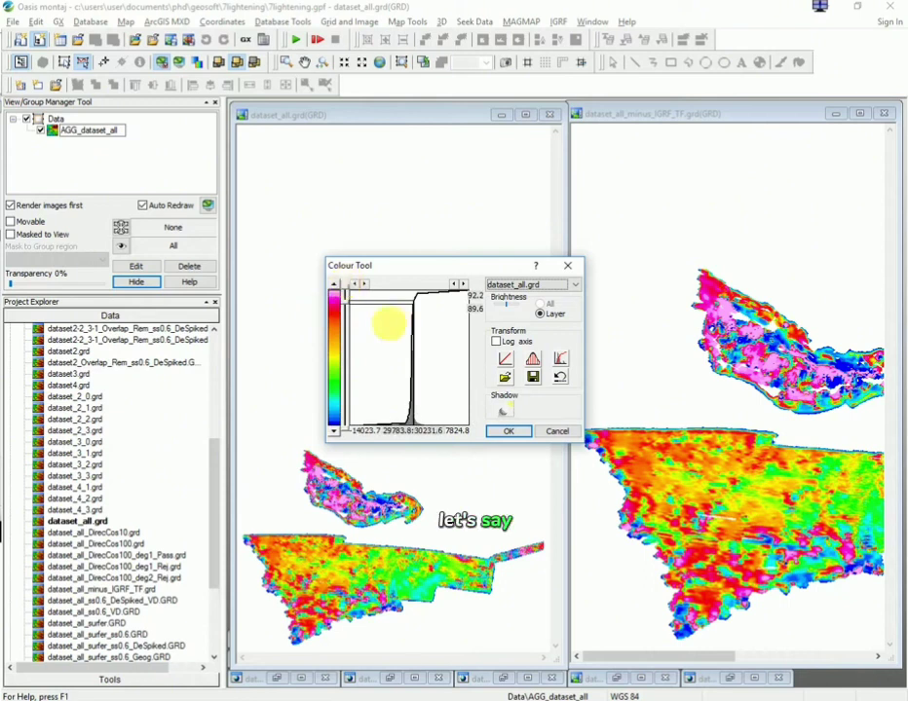
click(504, 361)
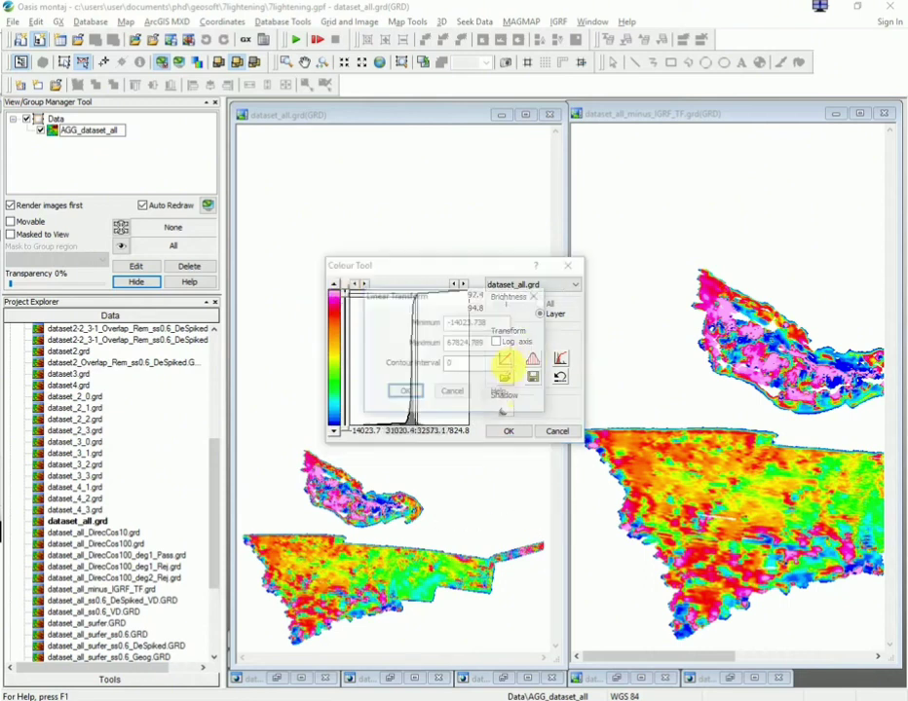
drag(502, 324, 409, 322)
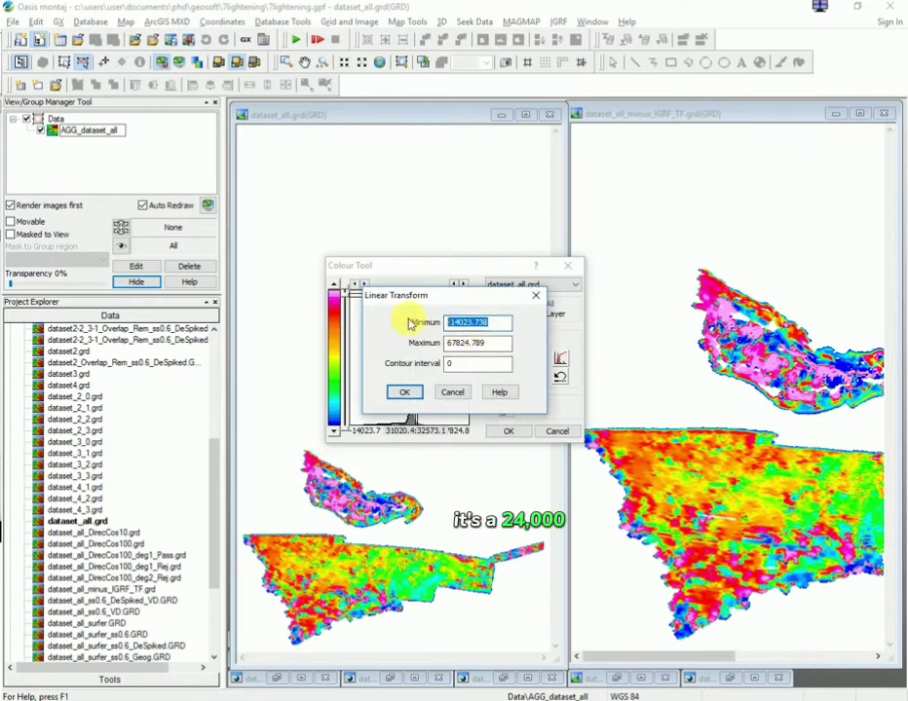
text(2)
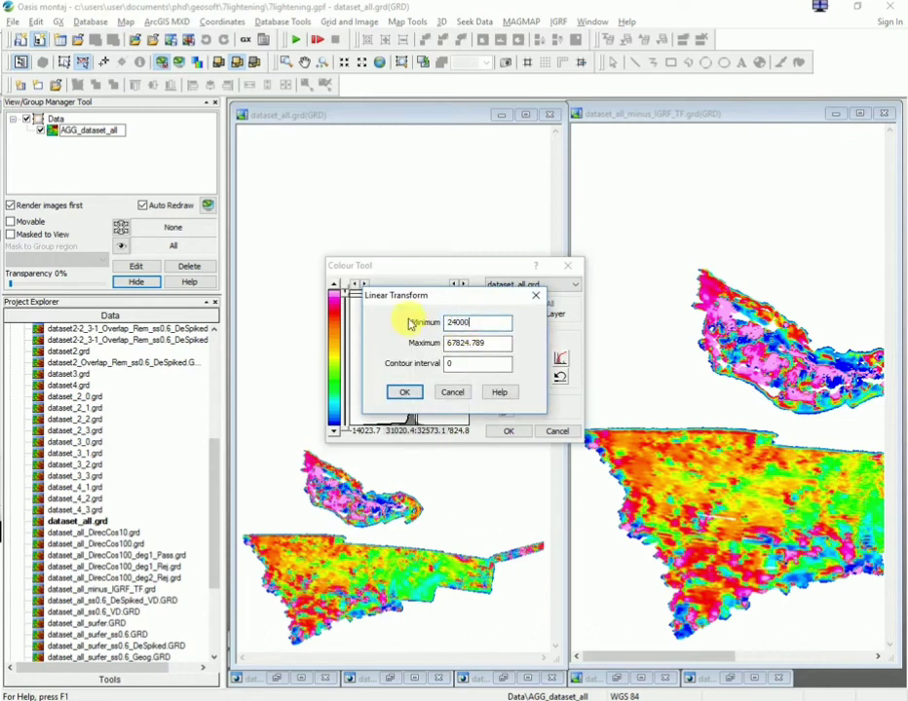
text(4000)
drag(506, 345, 414, 345)
text(3000)
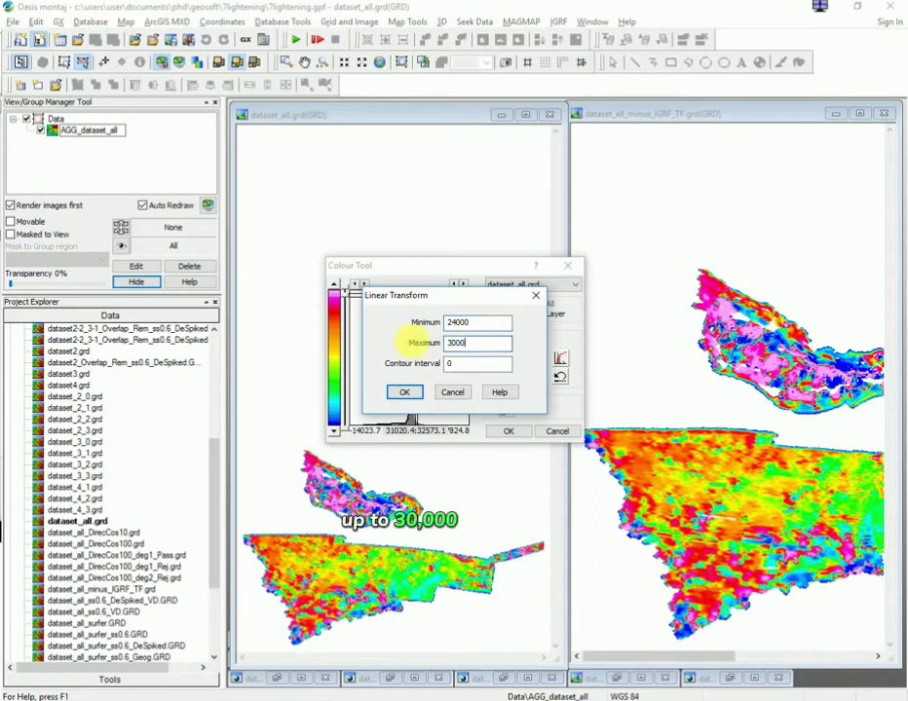
text(0)
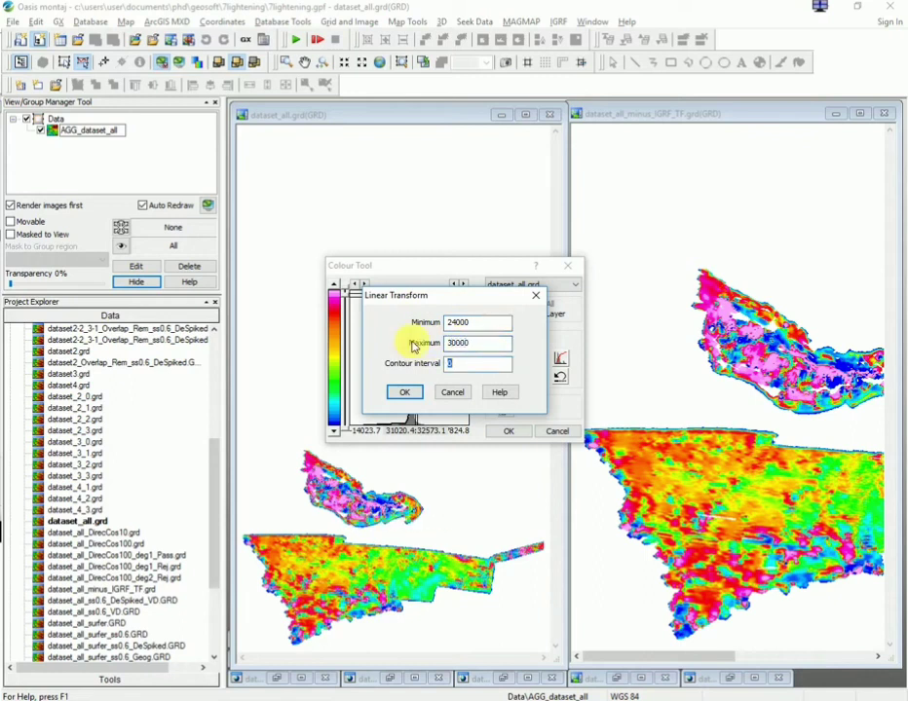
click(405, 394)
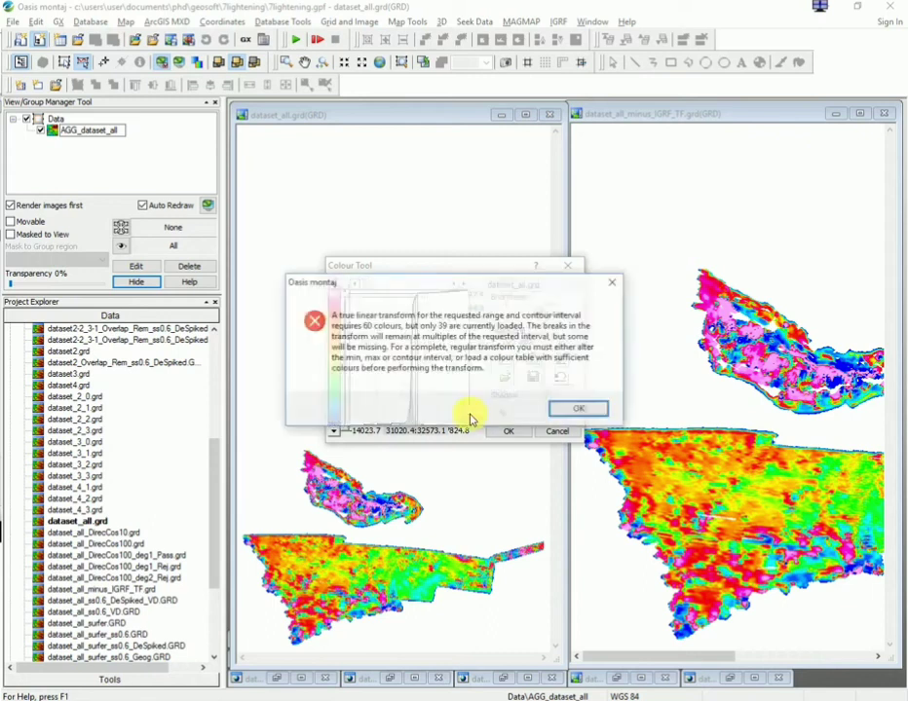
click(565, 411)
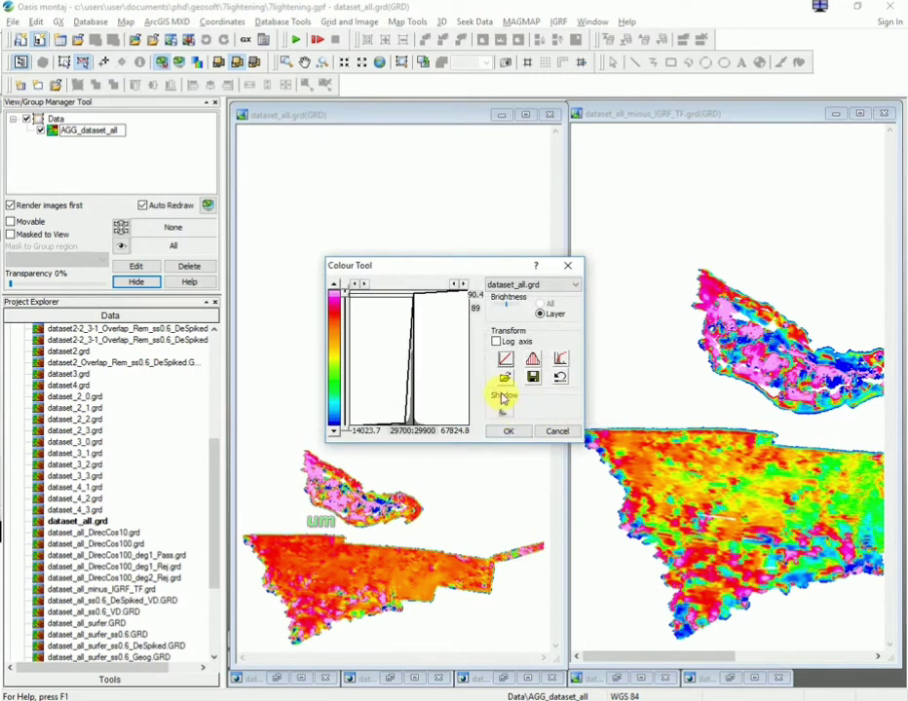
- Revise the stretch maximum and accept dataset_all's 24100–31900 linear colouring
click(505, 358)
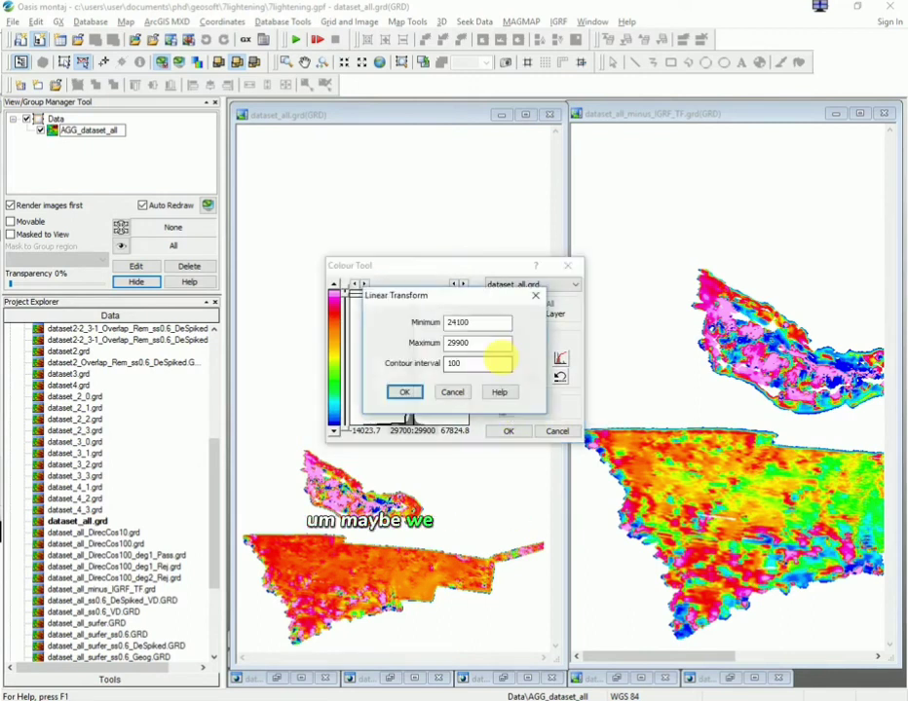
double_click(457, 343)
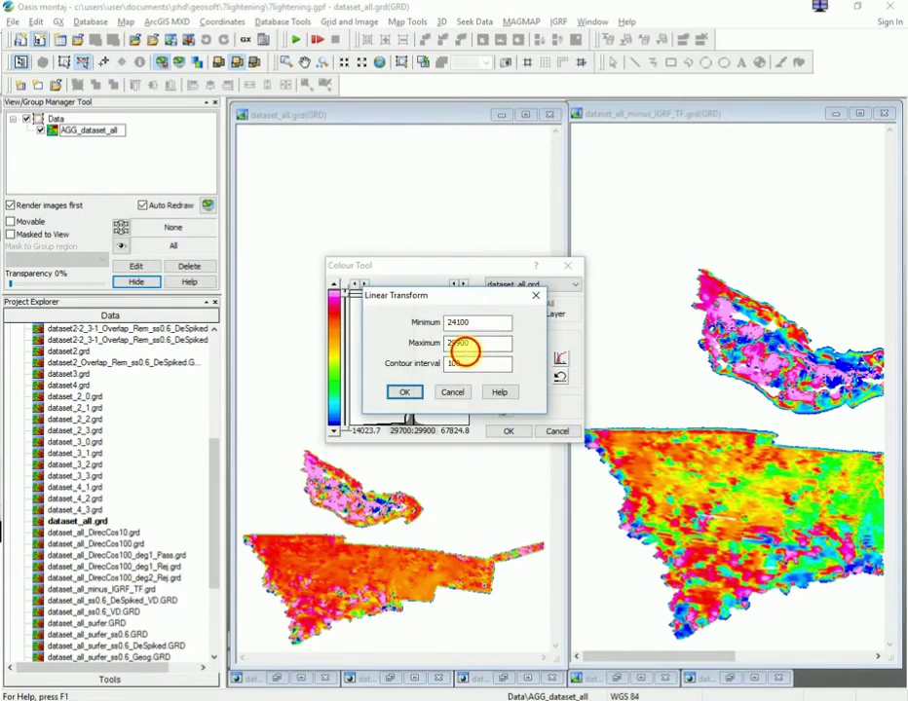
text(3200)
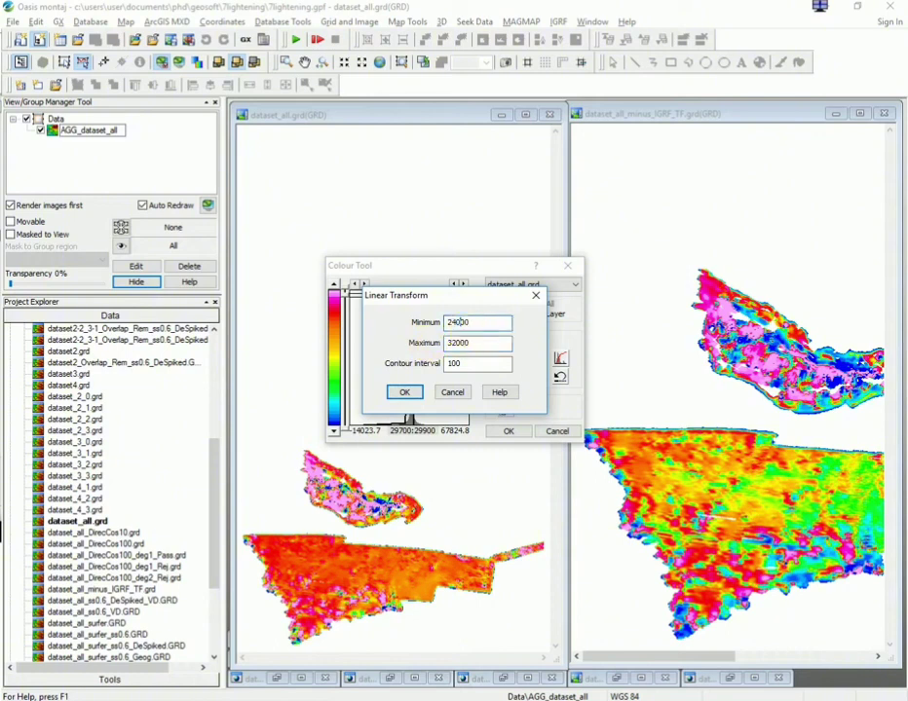
click(412, 393)
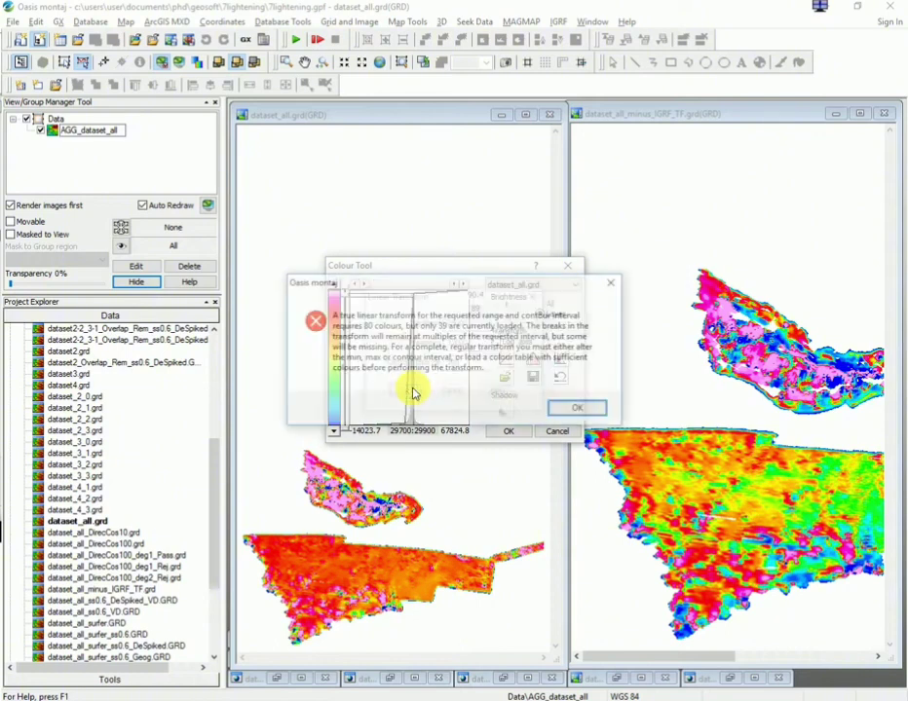
click(580, 410)
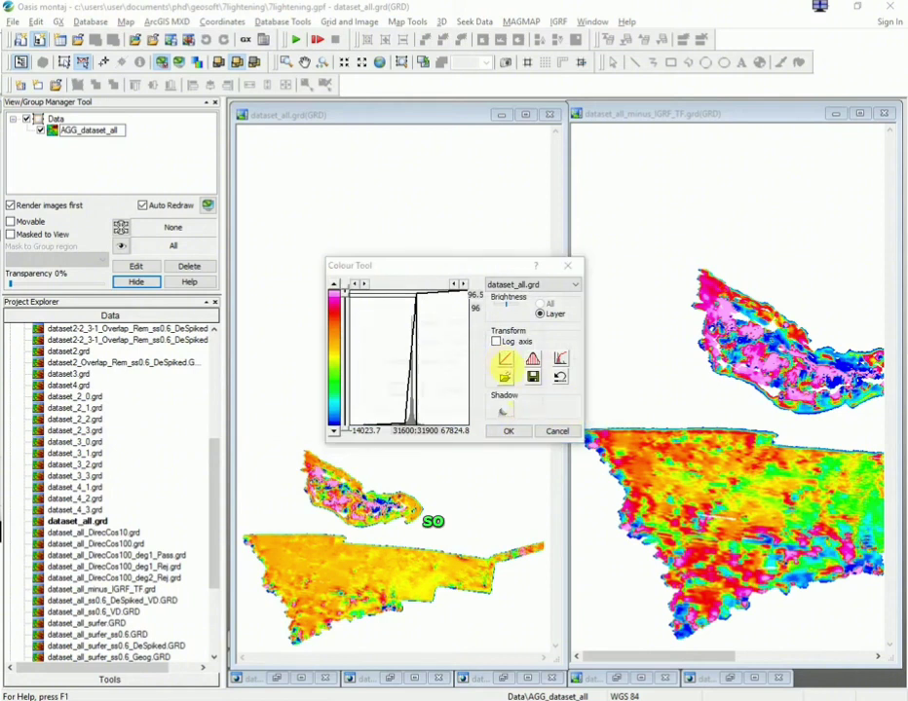
click(503, 361)
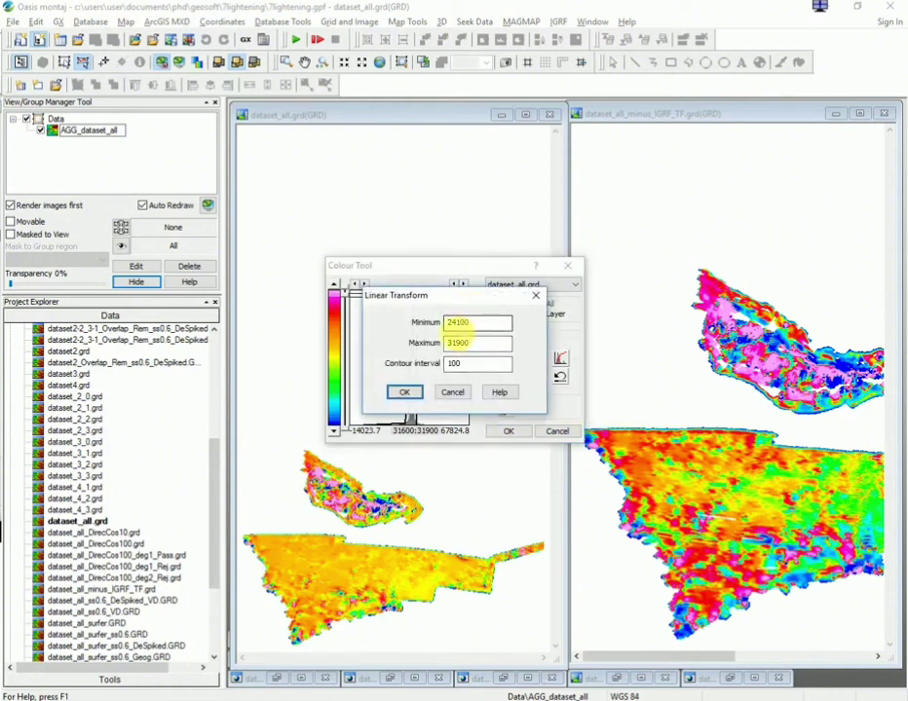
click(453, 392)
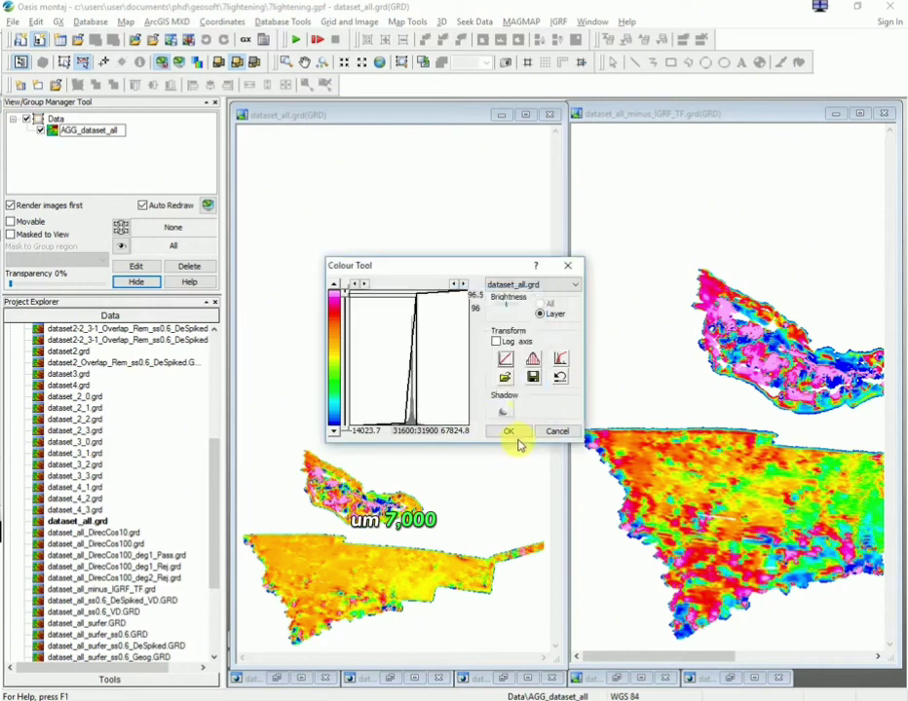
click(521, 433)
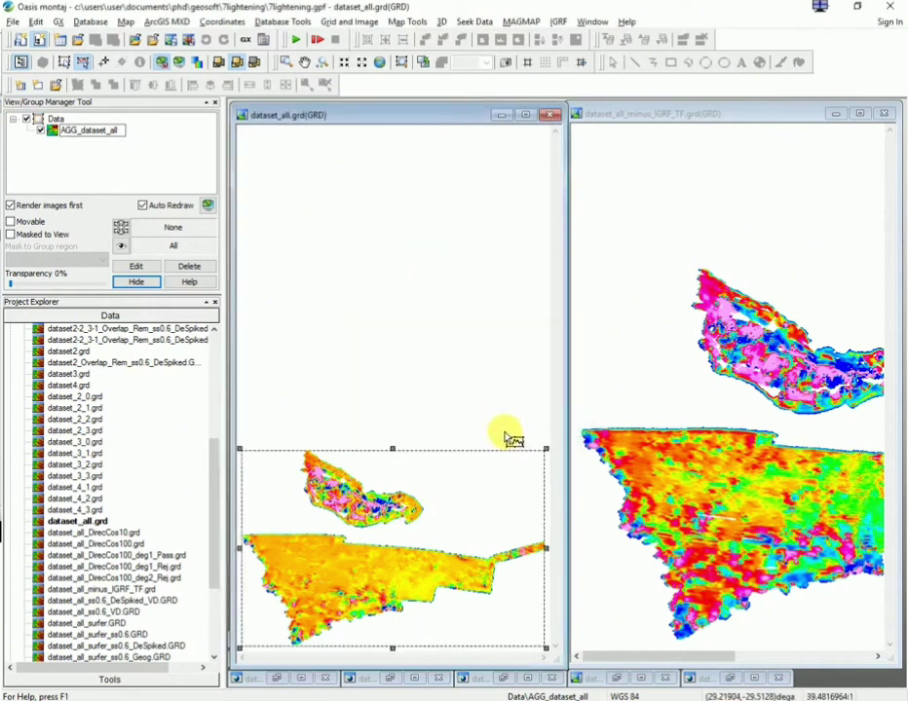
- Zoom the corrected map to full extent and adjust its colour histogram limits
click(695, 114)
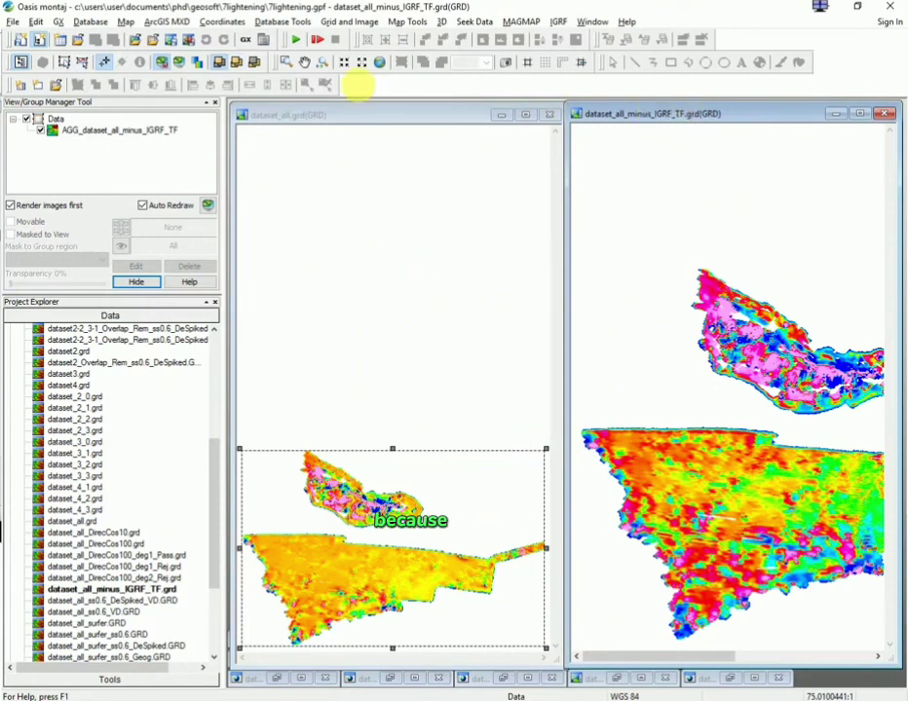
click(378, 63)
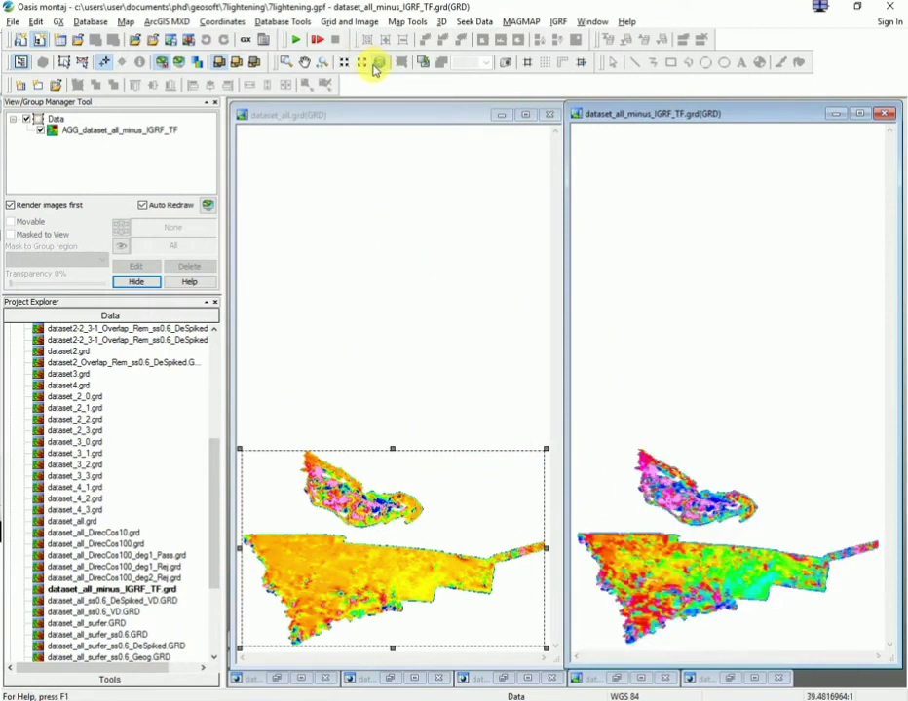
click(121, 135)
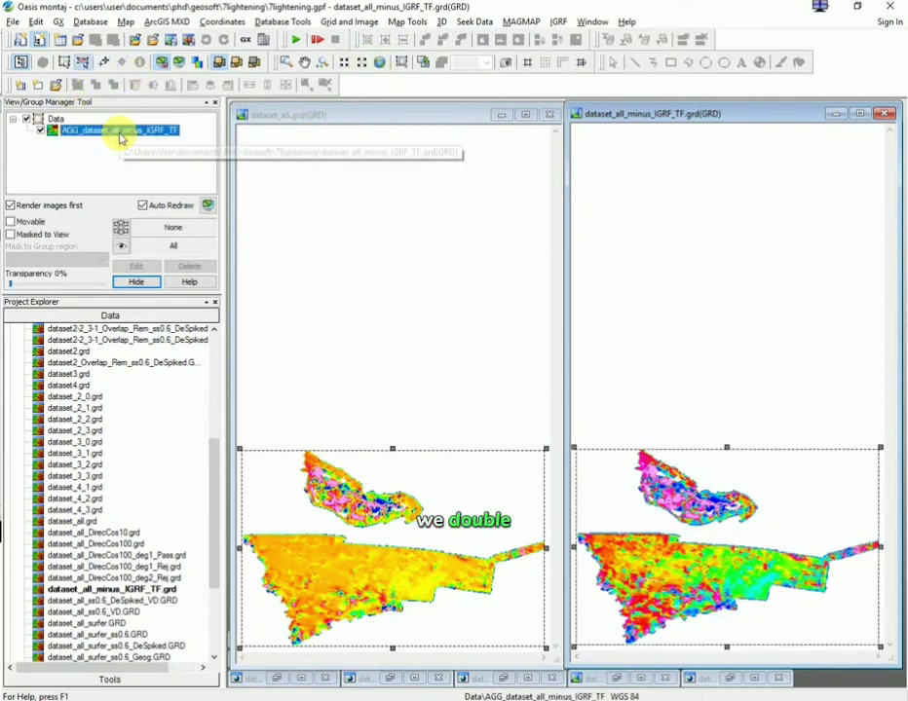
double_click(121, 136)
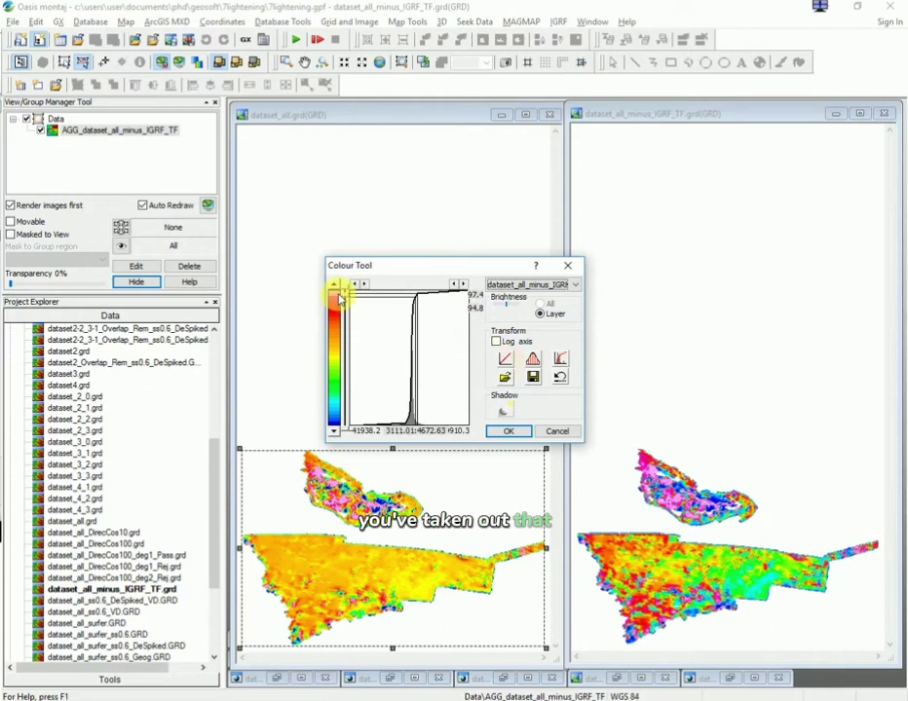
drag(334, 285, 336, 329)
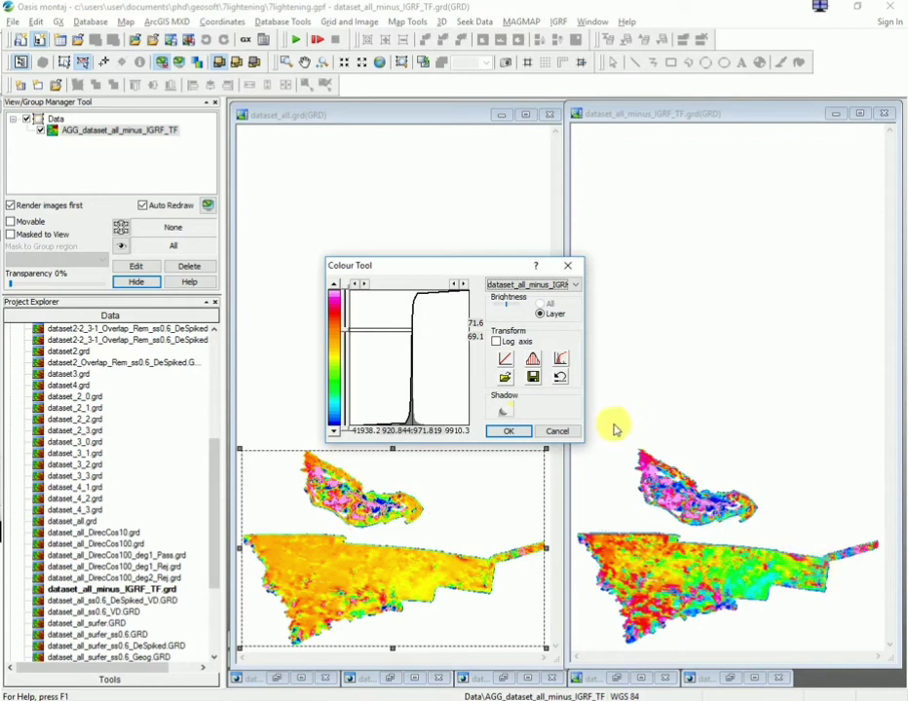
drag(343, 336, 332, 283)
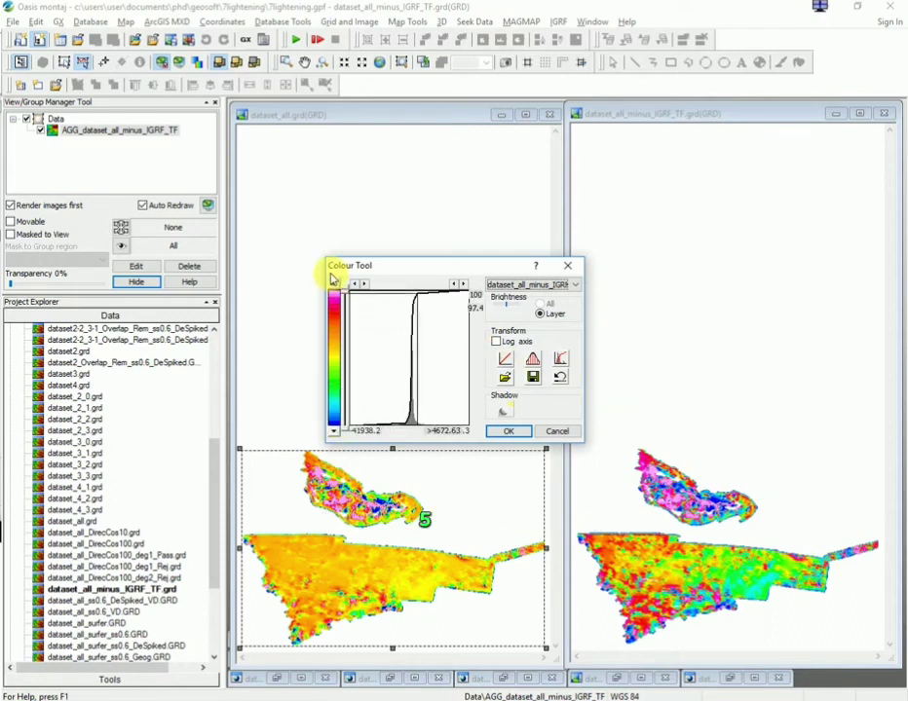
- Apply a linear colour stretch with minimum -3500 and maximum 5000 to the corrected grid
click(505, 360)
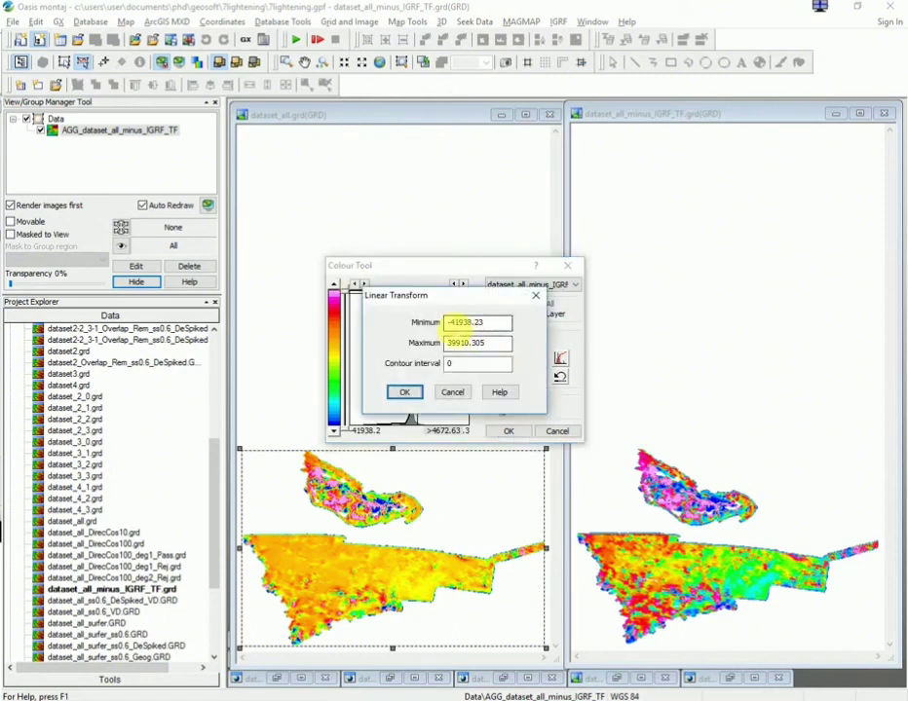
drag(447, 323, 456, 322)
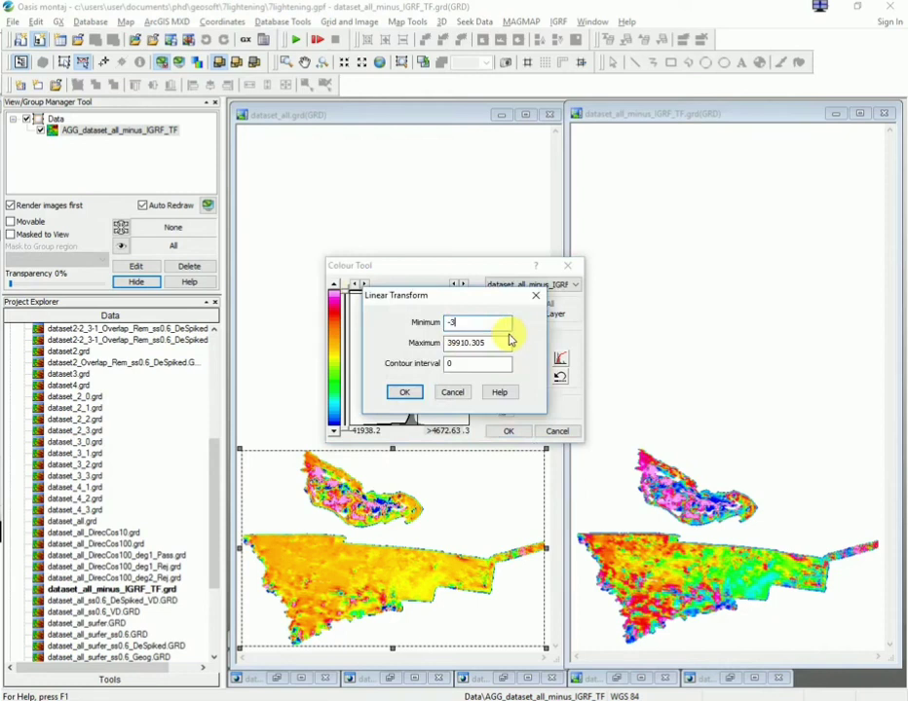
key(Tab)
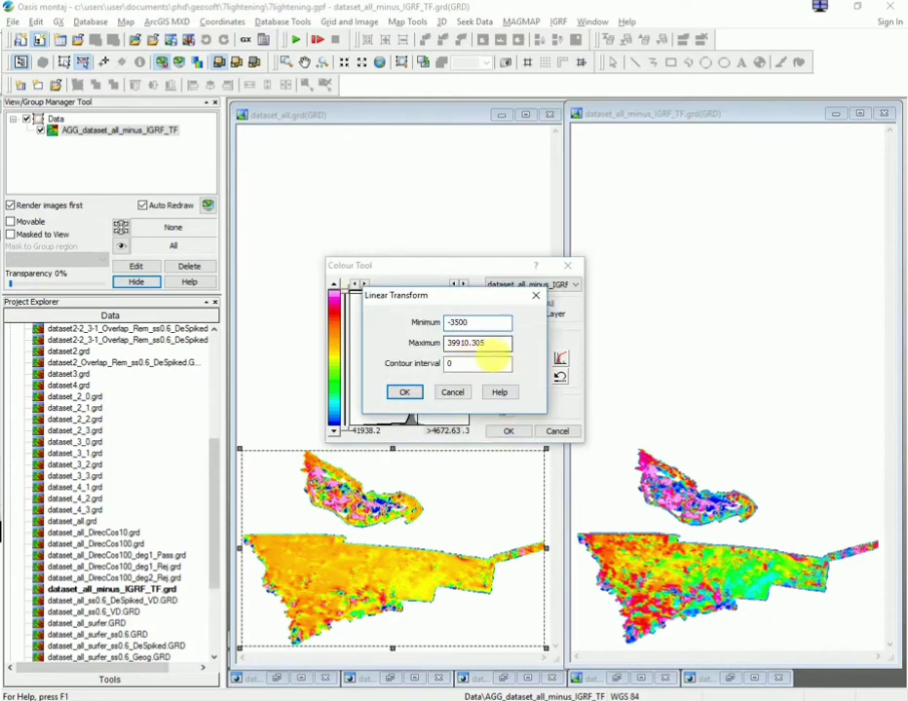
drag(492, 346, 401, 341)
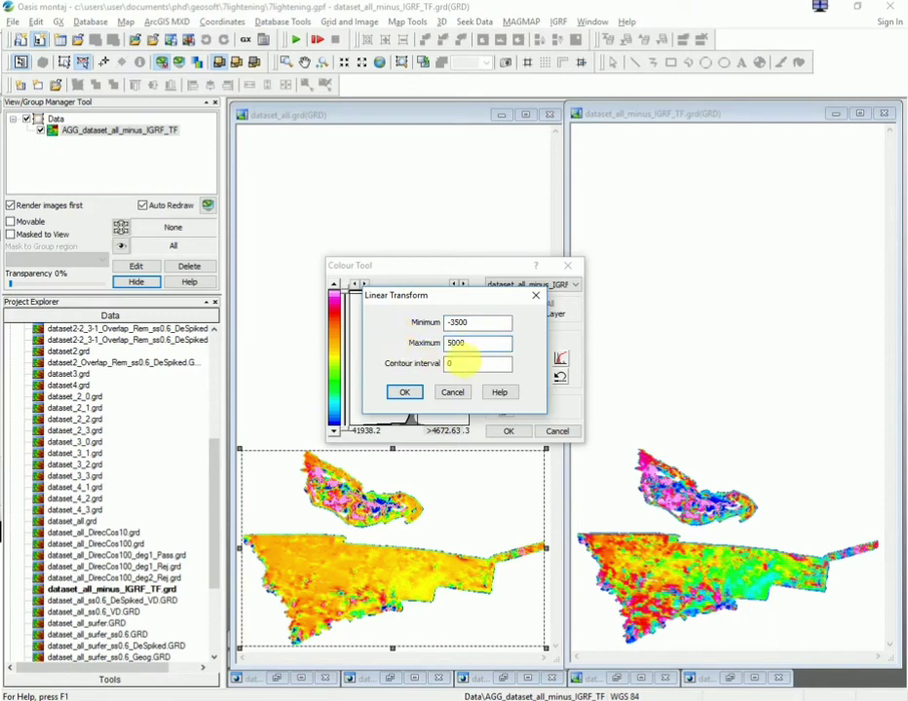
drag(457, 364, 410, 360)
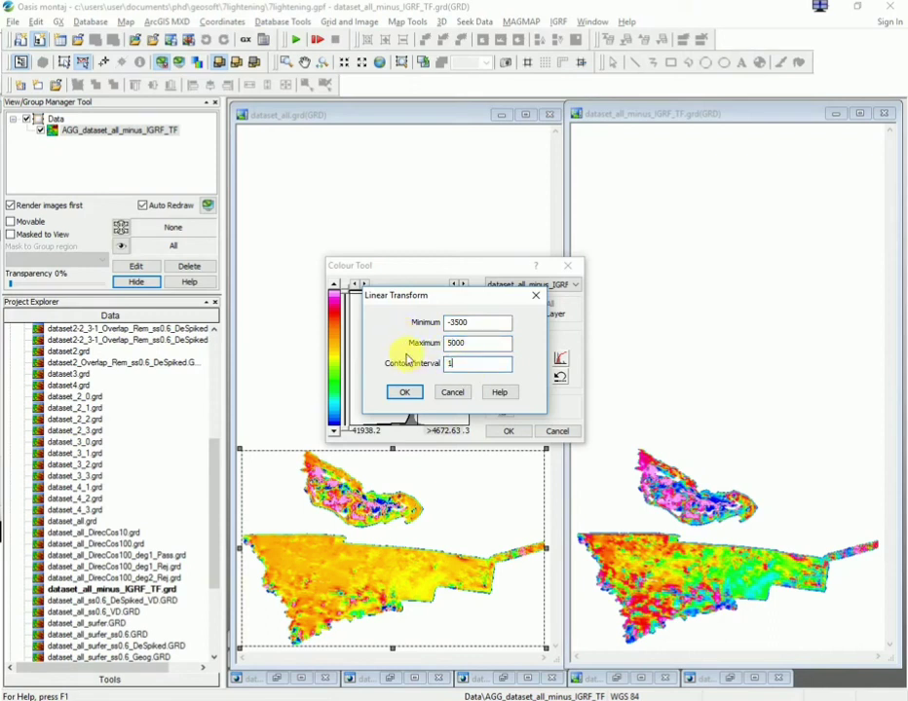
click(404, 392)
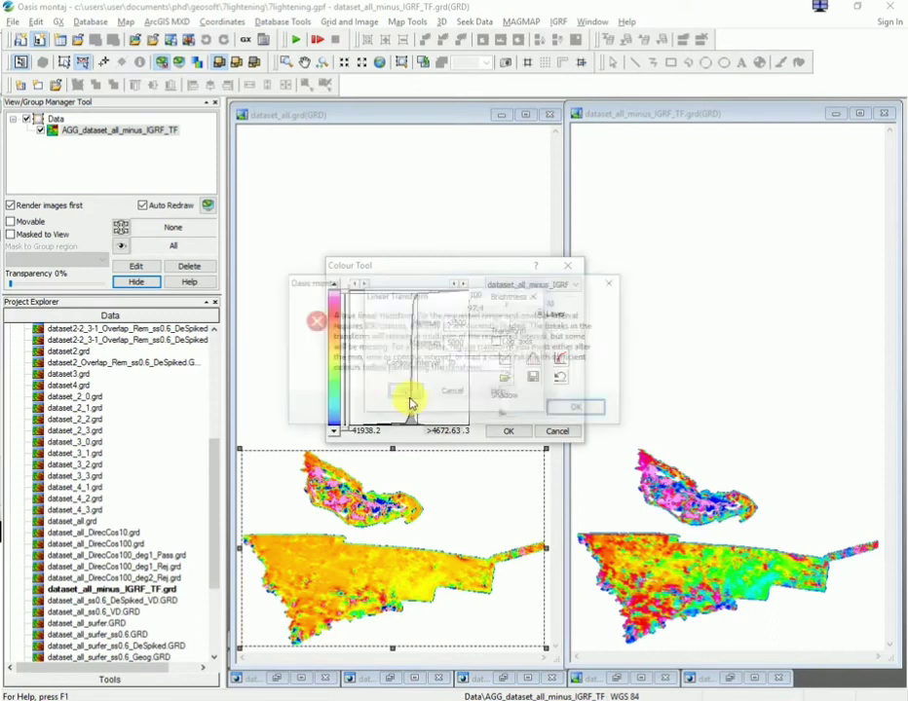
click(576, 409)
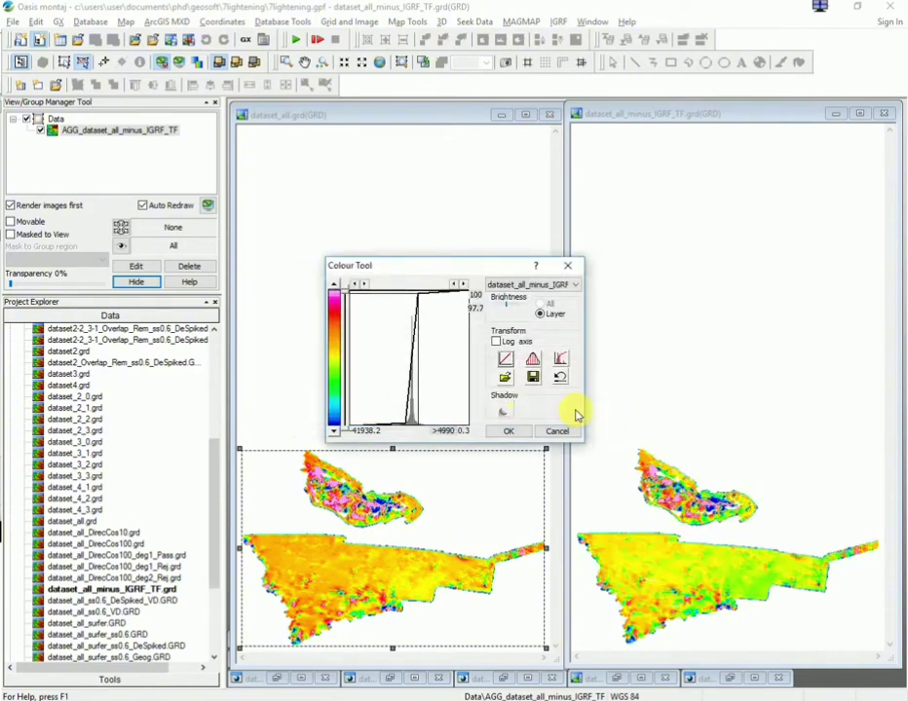
click(512, 433)
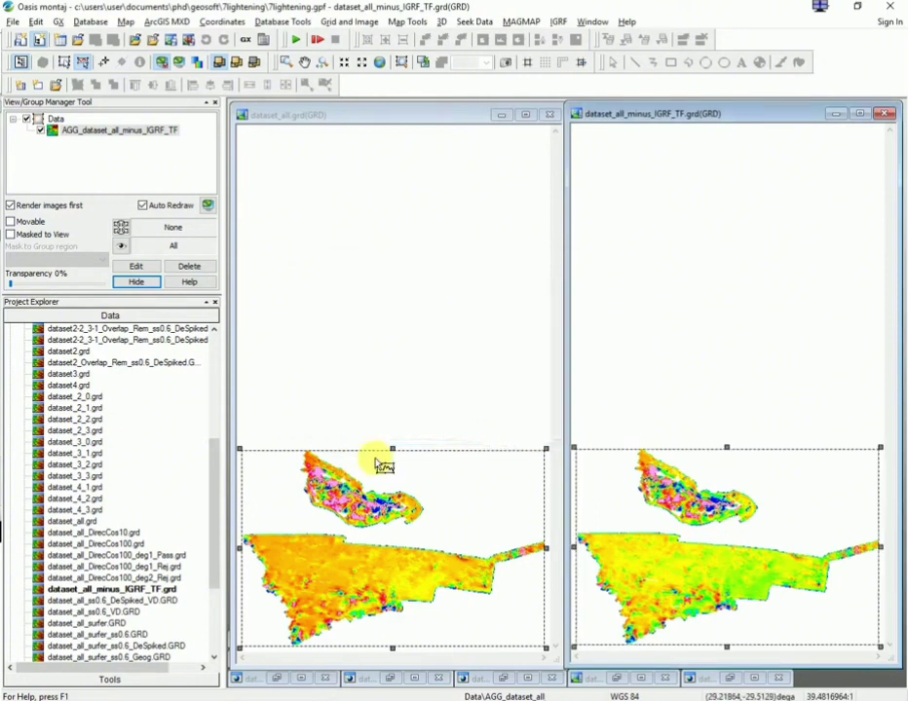